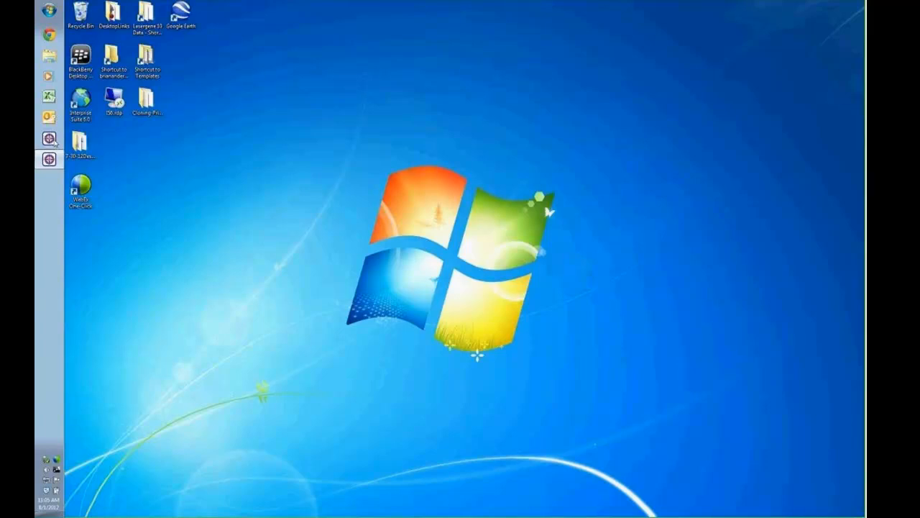
# - Bring up the DNASTAR navigator and launch SeqBuilder from the DNA Sequence Analysis group
pyautogui.click(53, 158)
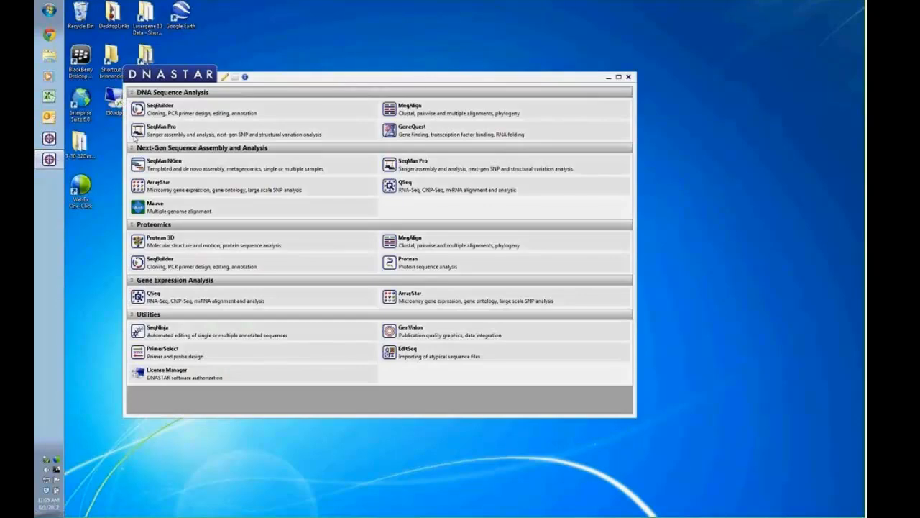
pyautogui.moveTo(162, 117)
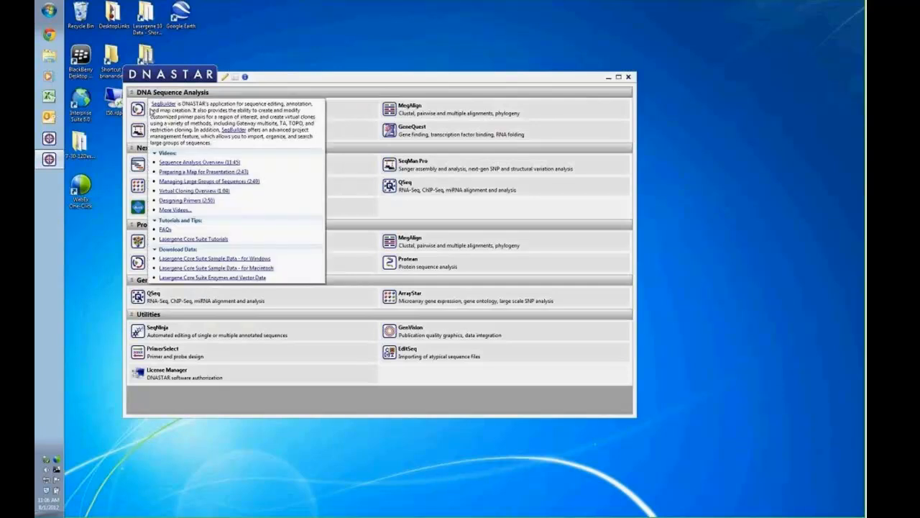
pyautogui.click(151, 110)
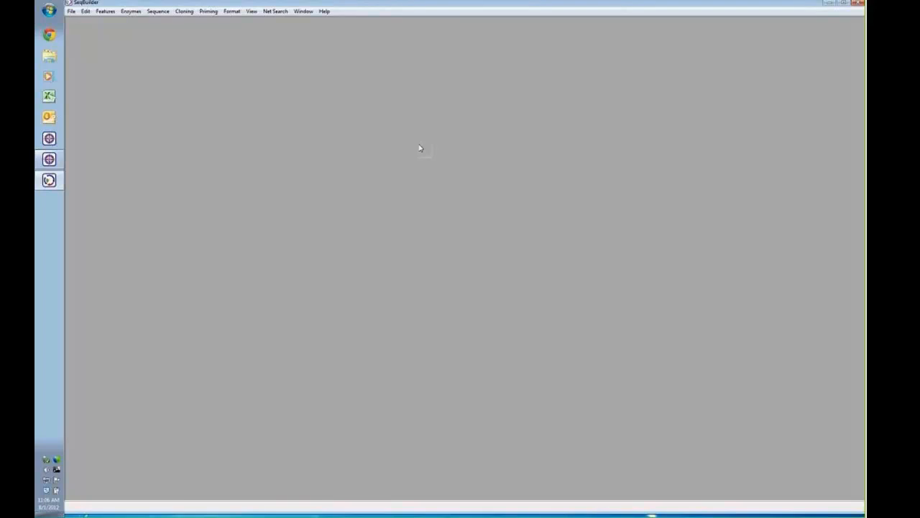
pyautogui.click(70, 11)
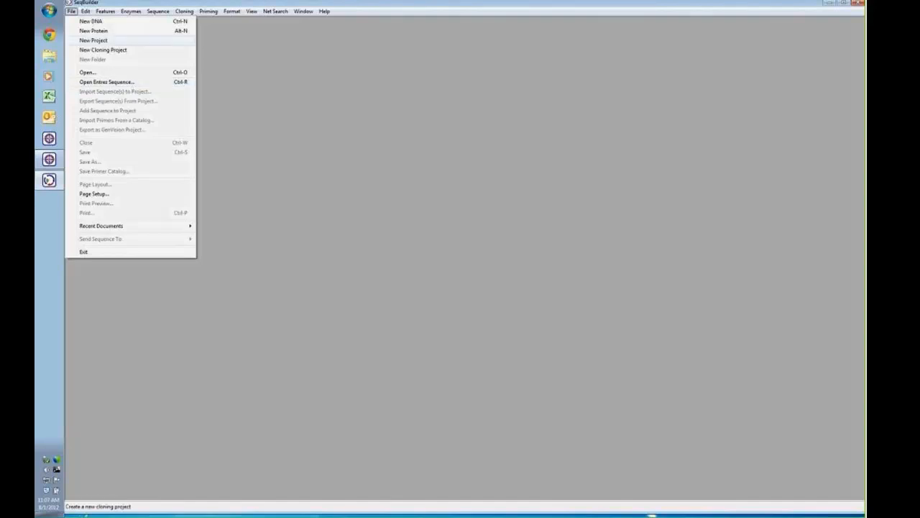
pyautogui.click(141, 22)
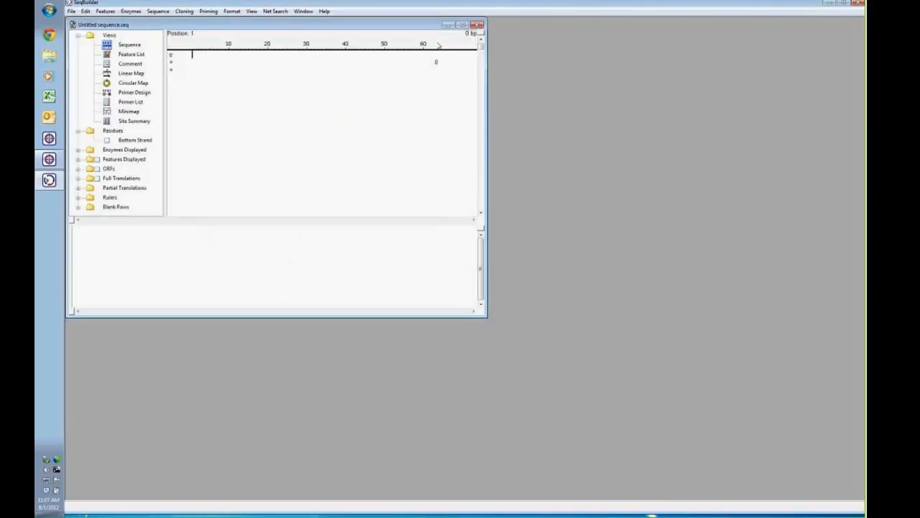
pyautogui.click(480, 26)
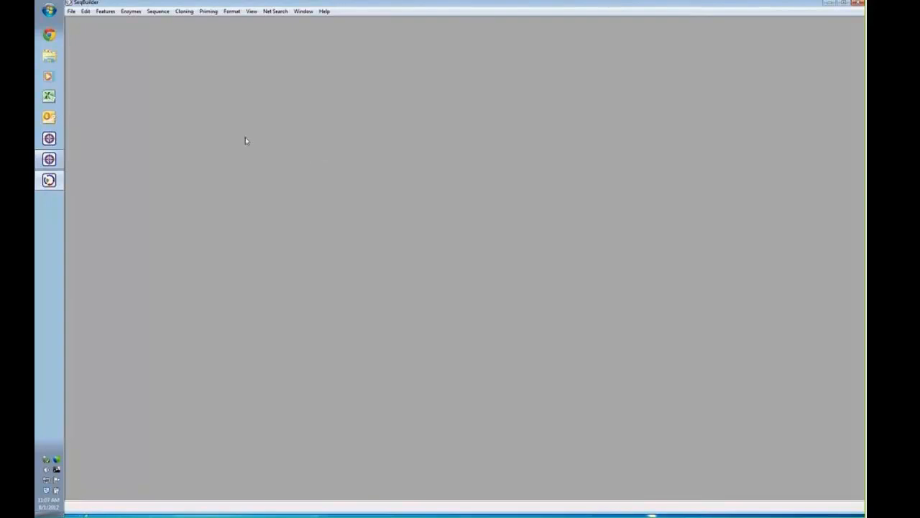
# - Open the protein sequence file tethis21.pro from the Cloning-PrimerPresentation folder
pyautogui.click(71, 11)
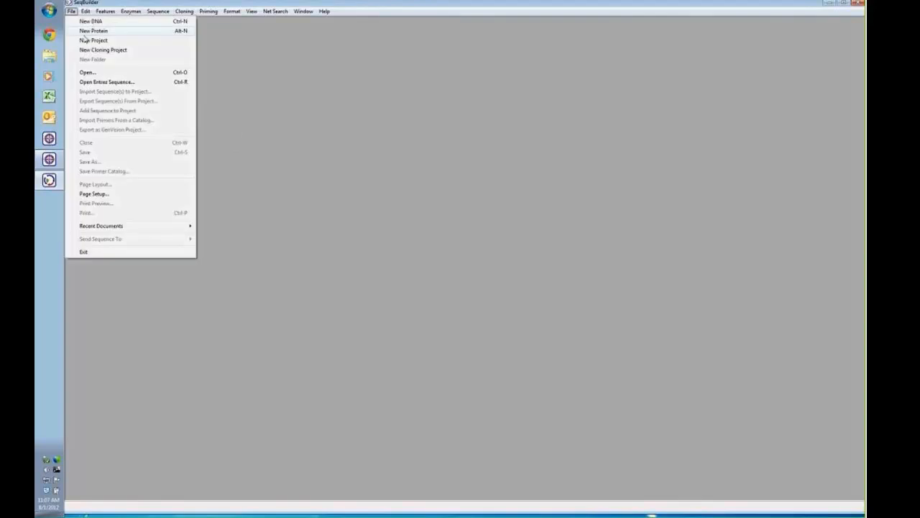
pyautogui.click(113, 80)
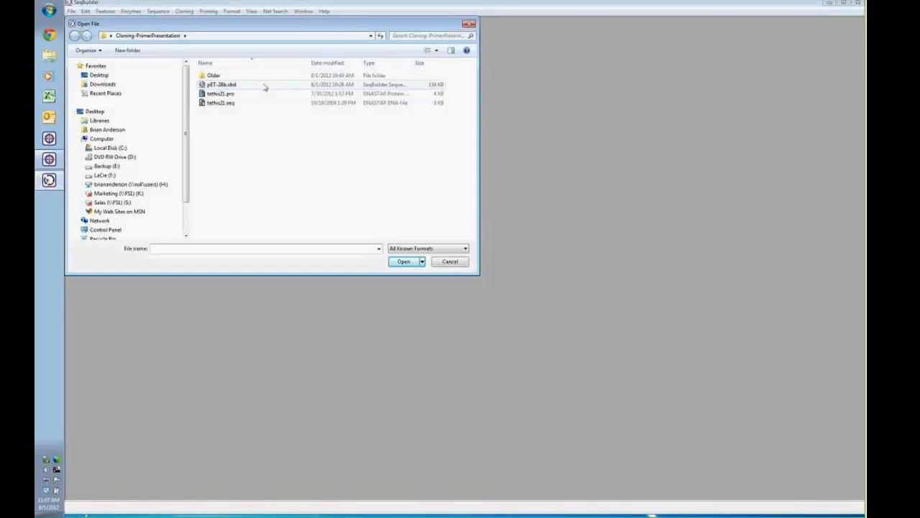
pyautogui.click(233, 93)
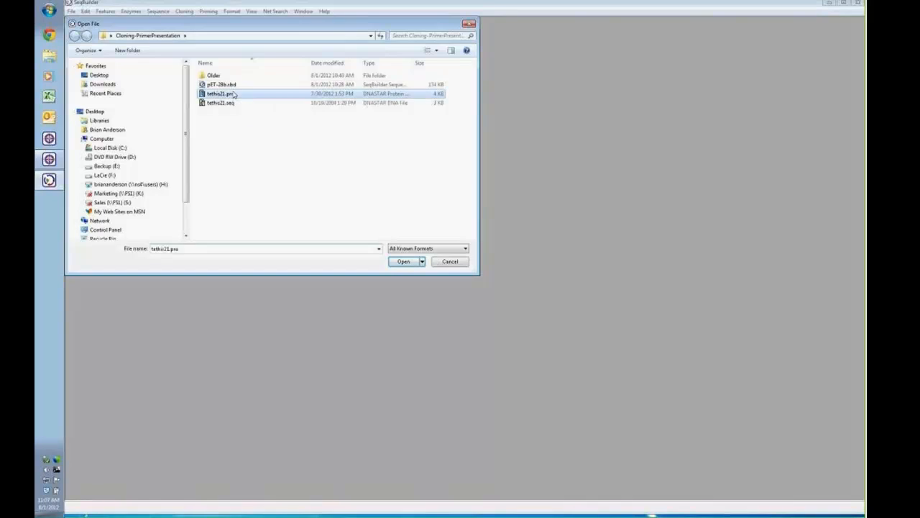
pyautogui.doubleClick(233, 94)
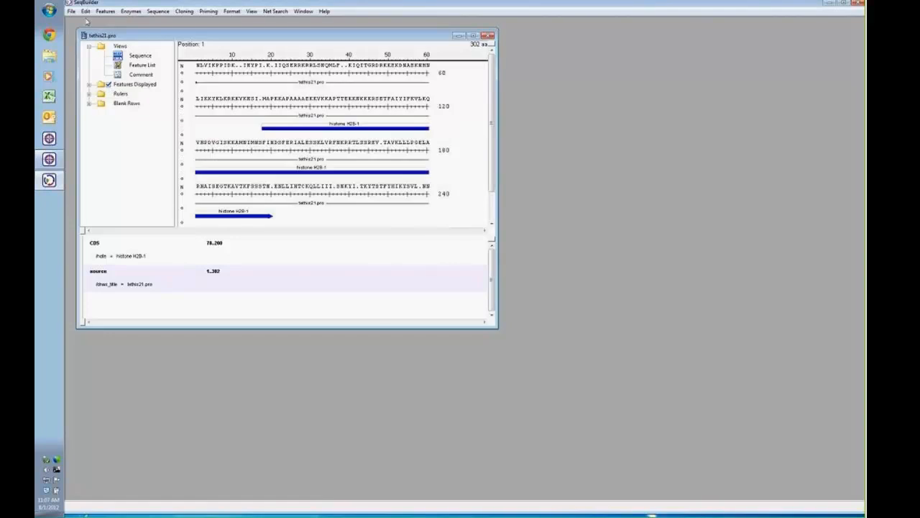
# - Open the DNA sequence file tethis21.seq alongside the protein sequence
pyautogui.click(71, 12)
pyautogui.click(87, 72)
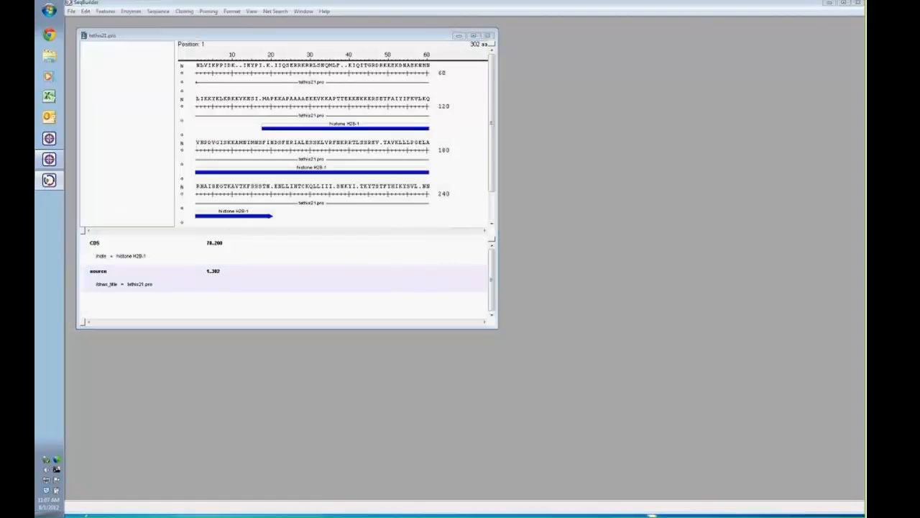
pyautogui.doubleClick(218, 103)
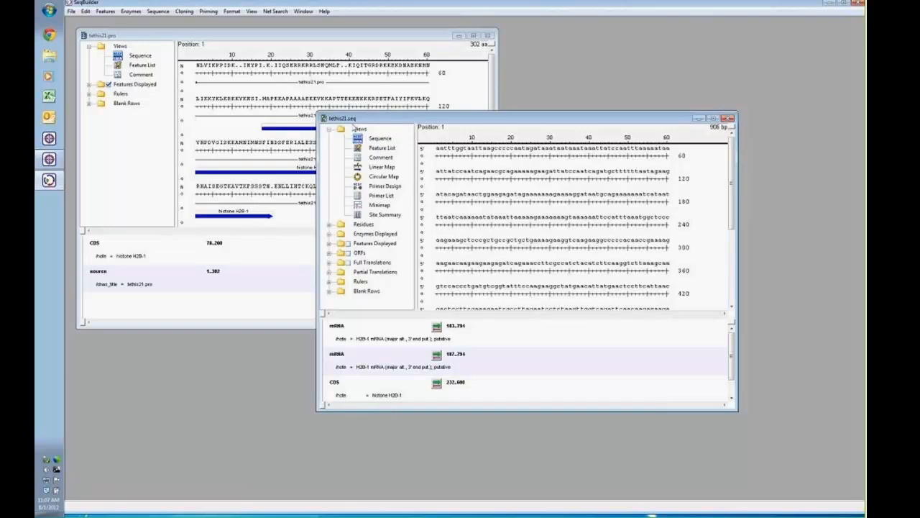
# - Maximize the tethis21.seq window, enlarge its sequence pane and reveal the view list beside the feature pane
pyautogui.click(715, 120)
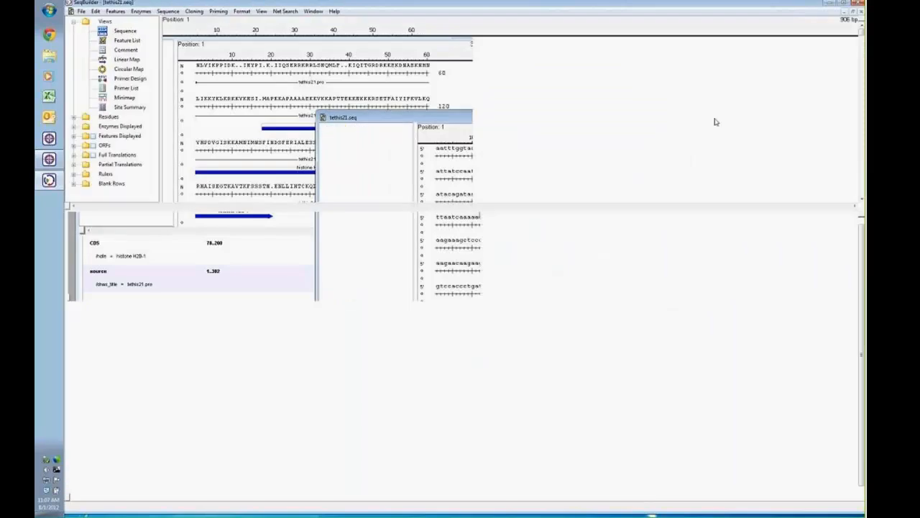
pyautogui.moveTo(437, 207); pyautogui.dragTo(439, 297)
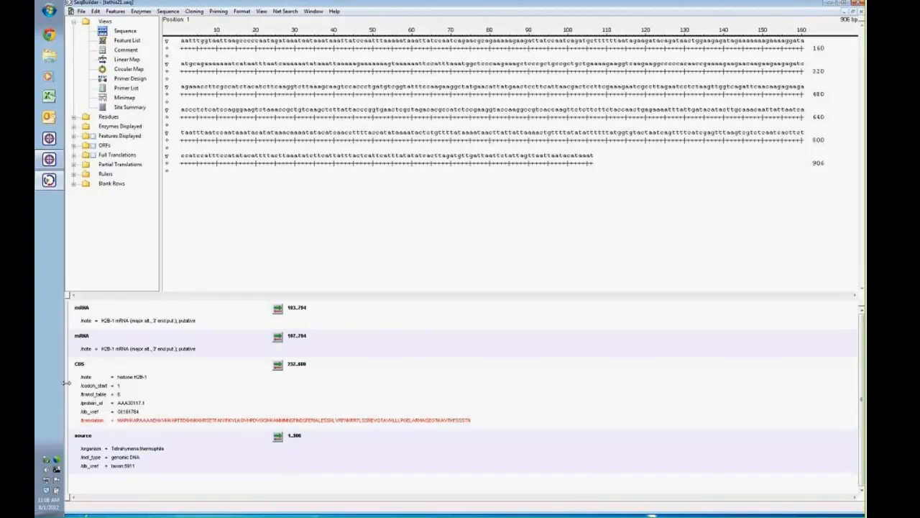
pyautogui.moveTo(64, 384); pyautogui.dragTo(159, 390)
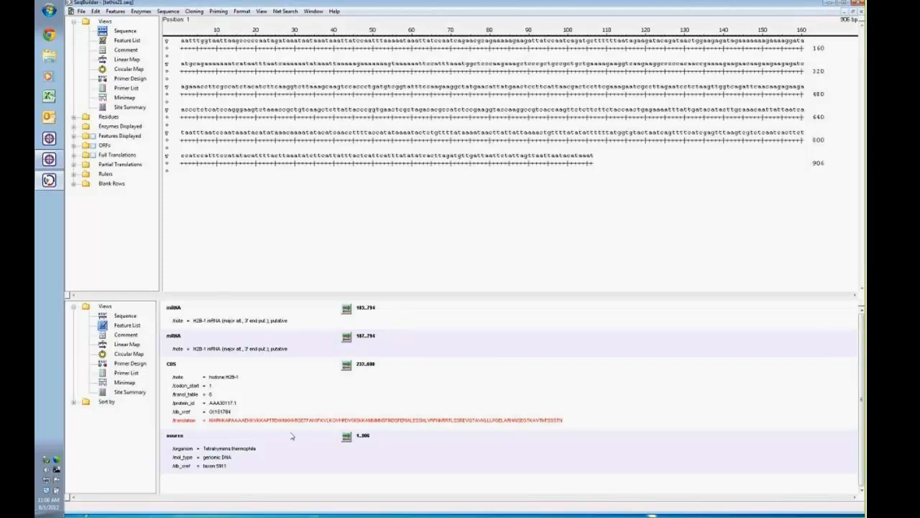
# - Show the linear map beneath the sequence and select top-strand bases 196 to 519
pyautogui.click(123, 346)
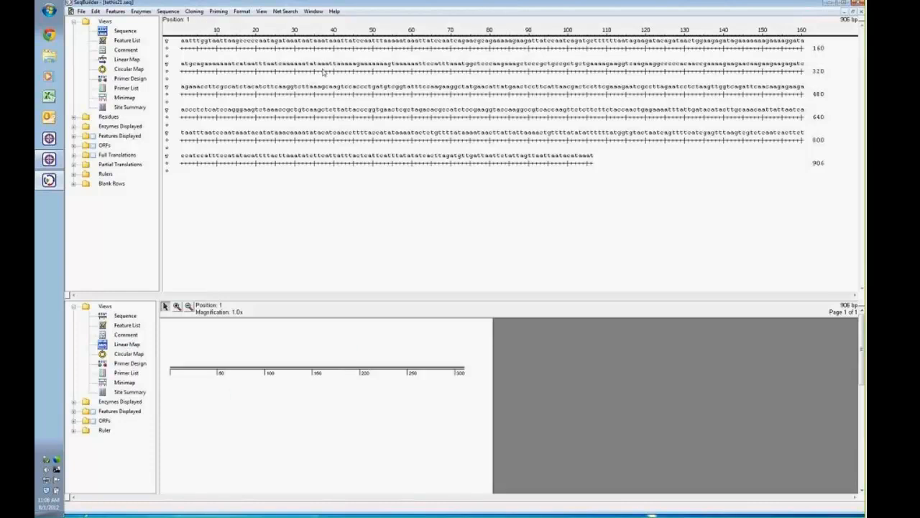
pyautogui.moveTo(320, 64); pyautogui.dragTo(333, 110)
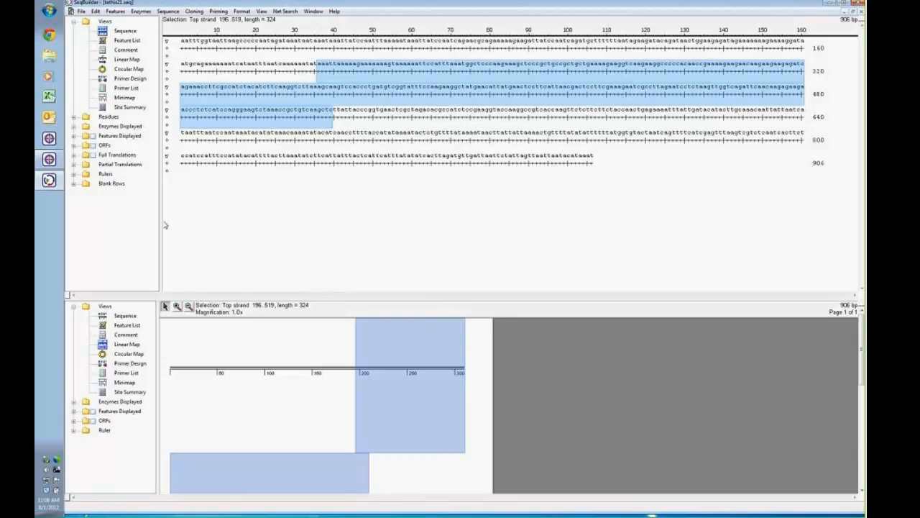
# - Display the features and ORFs on the tethis21.seq sequence, dismissing the space warning
pyautogui.click(93, 135)
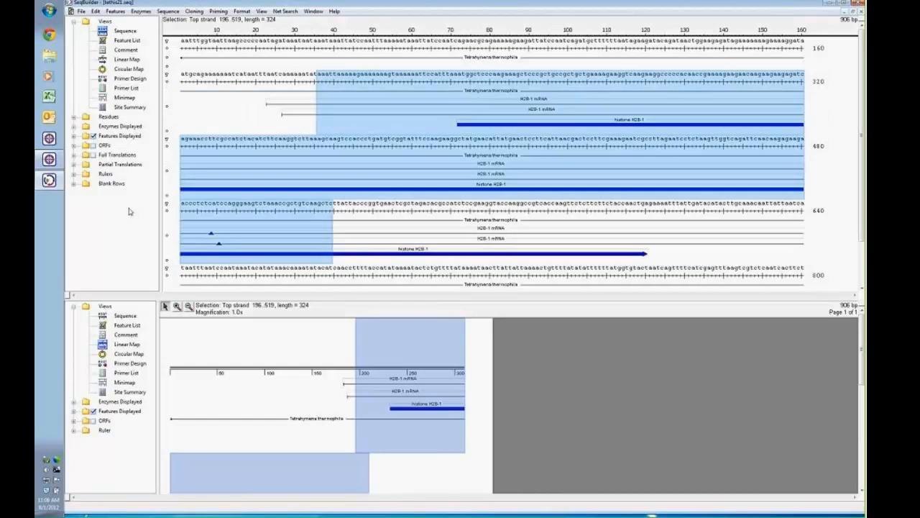
pyautogui.click(94, 145)
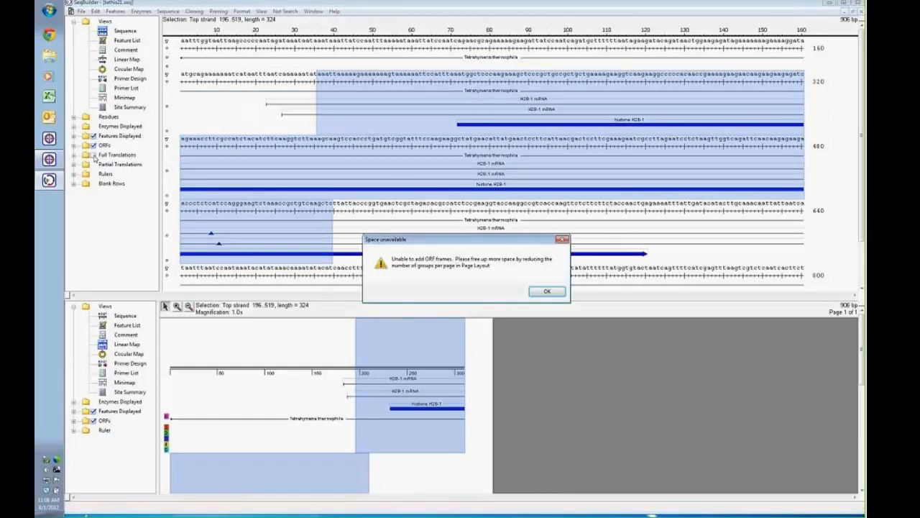
pyautogui.click(544, 292)
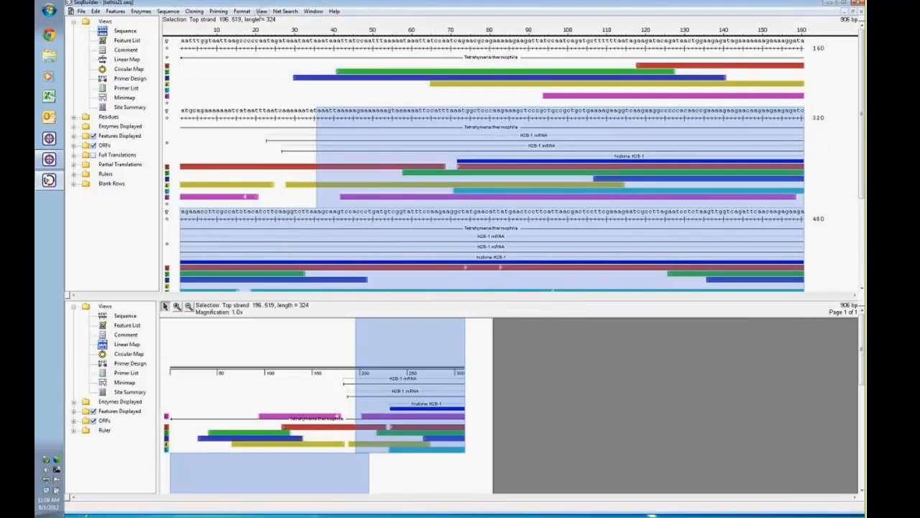
pyautogui.click(261, 12)
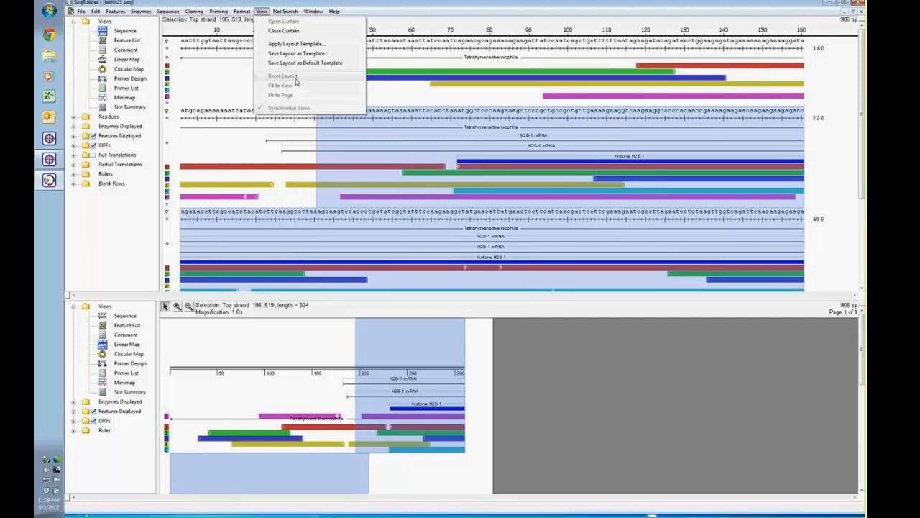
pyautogui.click(140, 226)
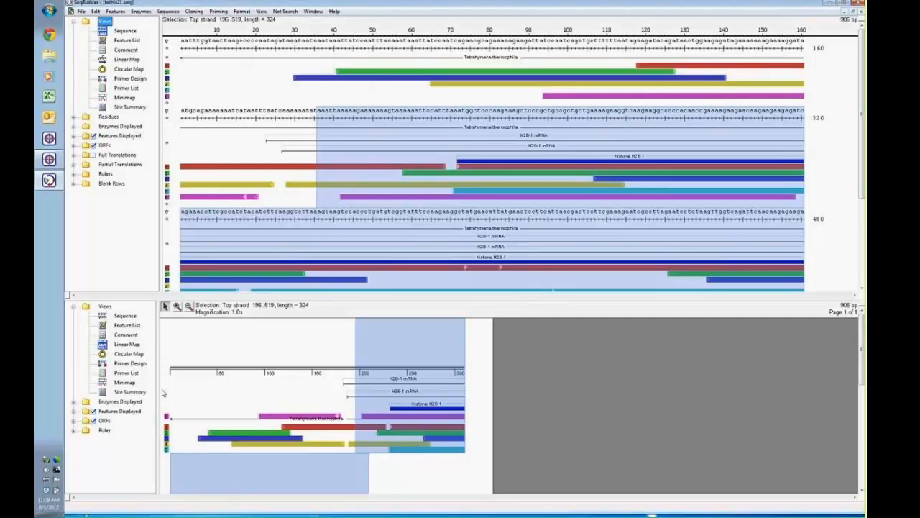
# - Narrow the lower view list, replace the linear map with the feature list and hide the ORFs in the sequence view
pyautogui.moveTo(162, 389); pyautogui.dragTo(144, 388)
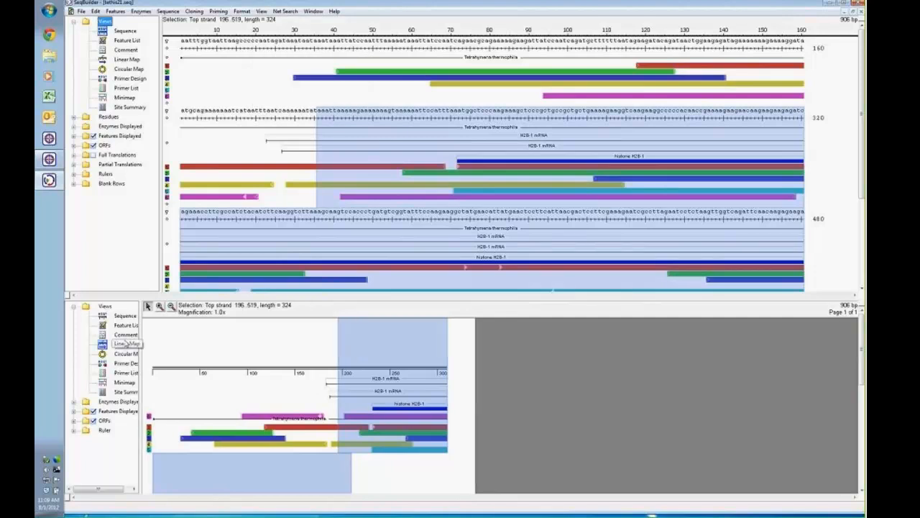
pyautogui.click(124, 327)
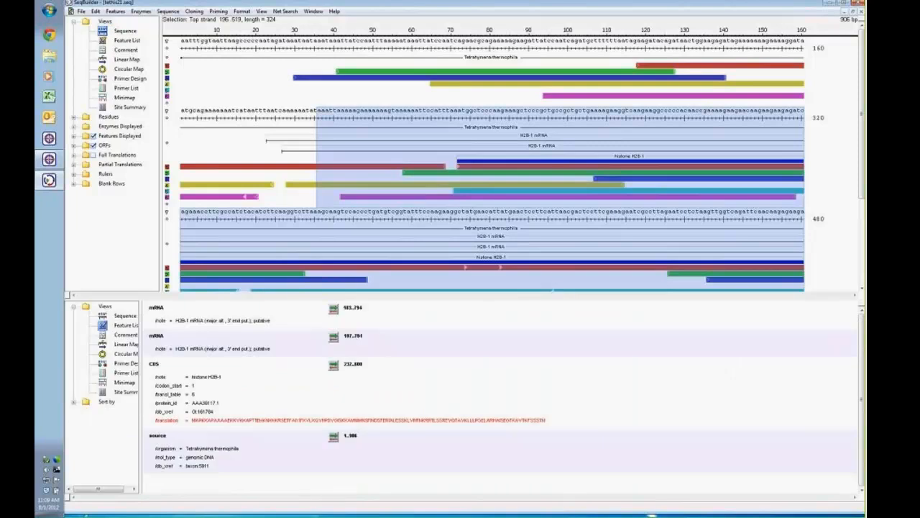
pyautogui.click(93, 146)
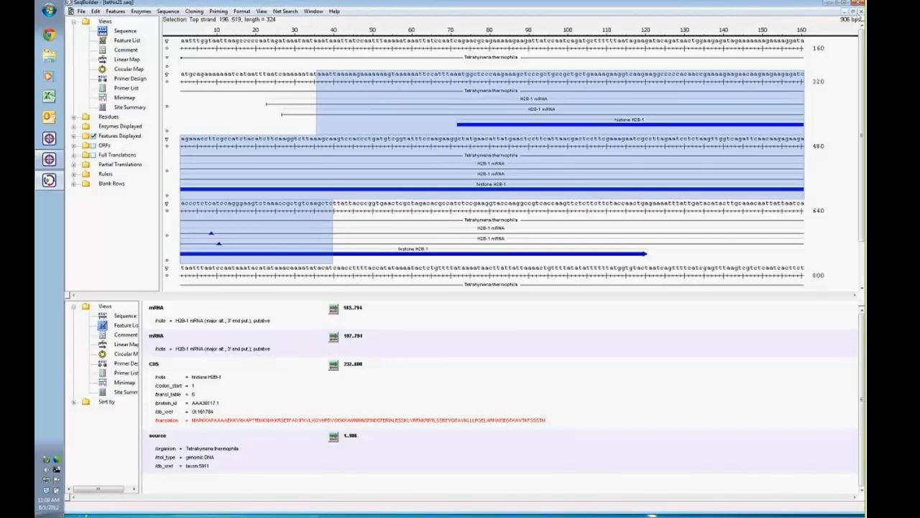
# - Restore the tethis21.seq window, then maximize the tethis21.pro window and enlarge its sequence pane
pyautogui.click(852, 13)
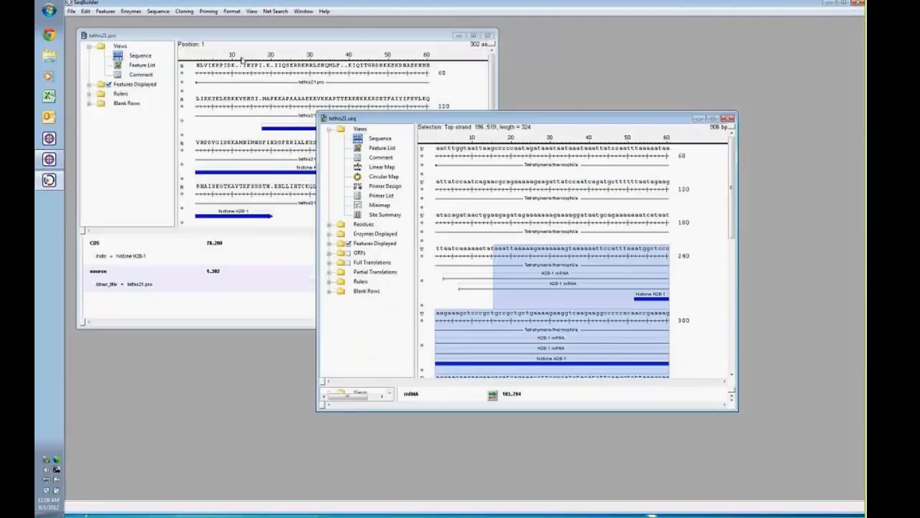
pyautogui.click(208, 37)
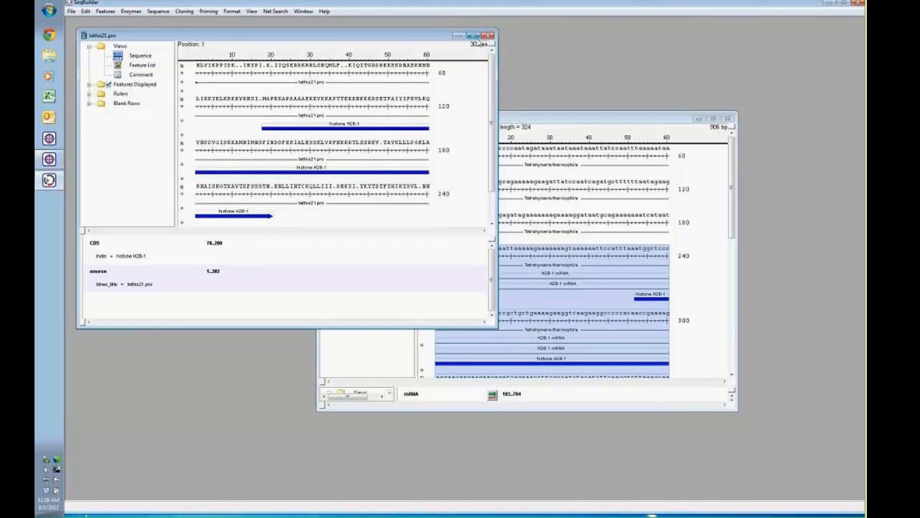
pyautogui.click(474, 35)
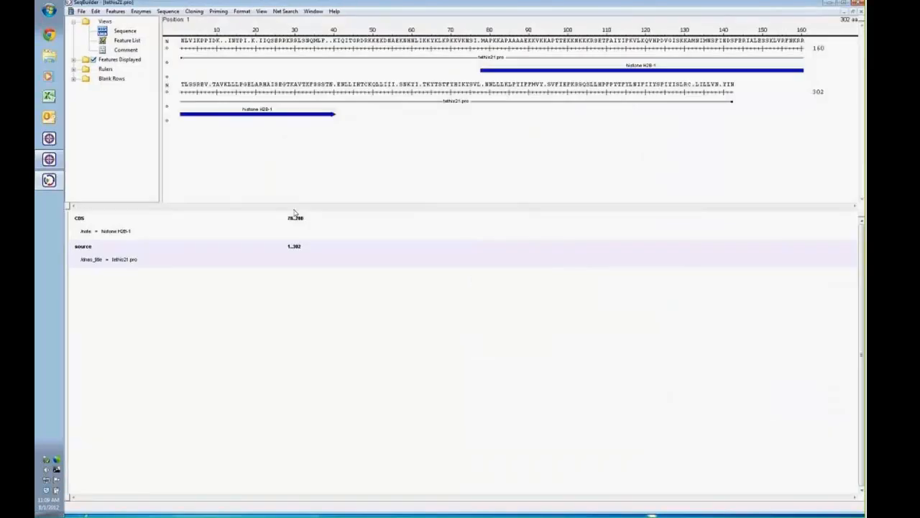
pyautogui.moveTo(293, 211); pyautogui.dragTo(299, 304)
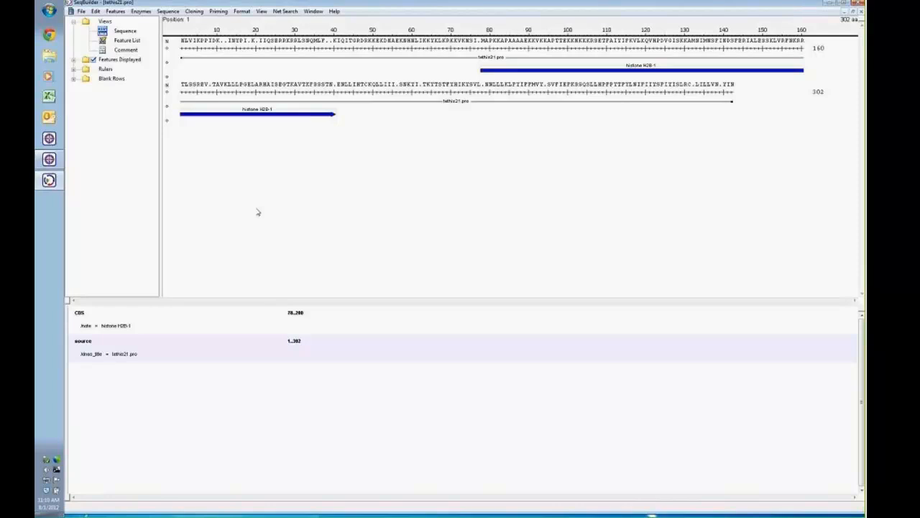
# - Set the protein's genetic code to Strongly Expressed Non-degenerate E.coli Backtranslation Code
pyautogui.click(168, 11)
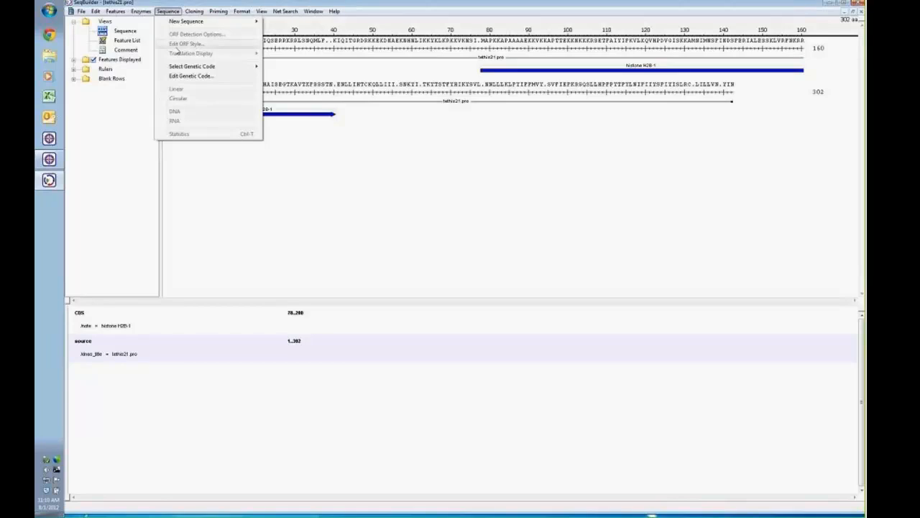
pyautogui.moveTo(182, 66)
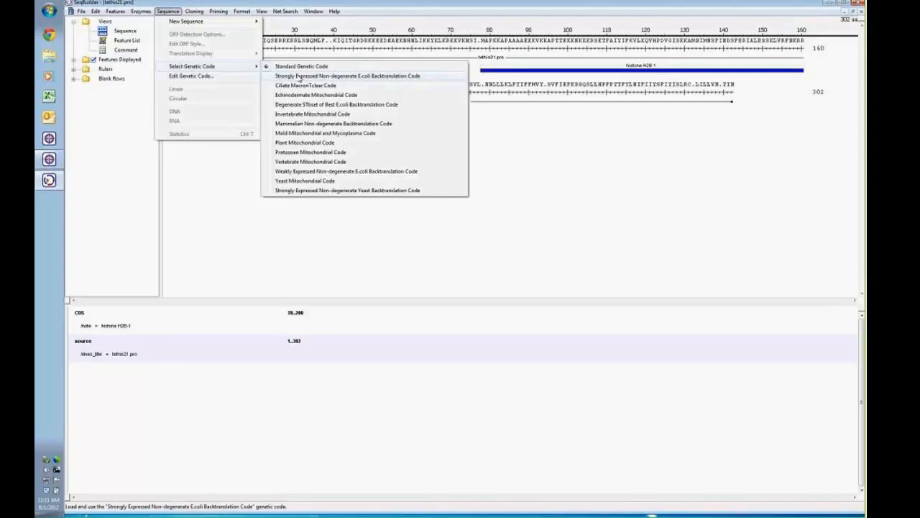
pyautogui.click(299, 76)
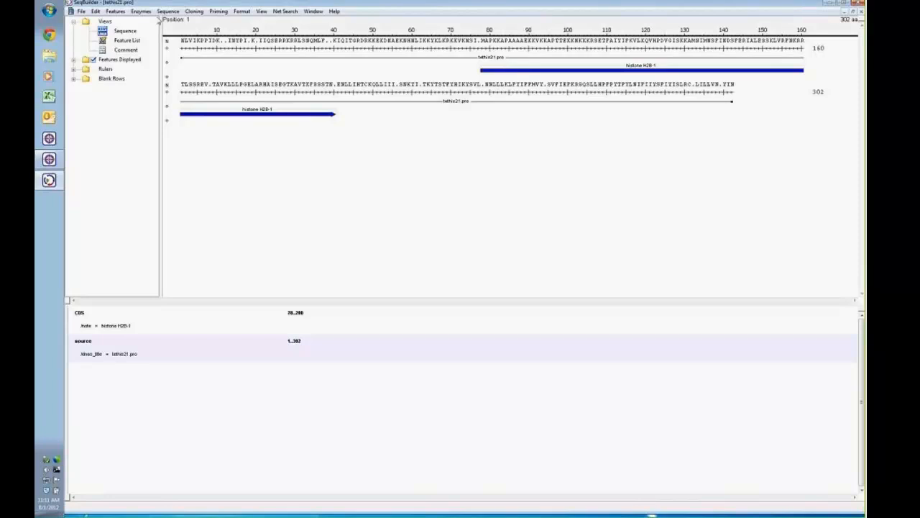
# - Examine the codon assignments of the current E.coli backtranslation code in the Genetic Code Editor, then leave it without changes
pyautogui.click(162, 12)
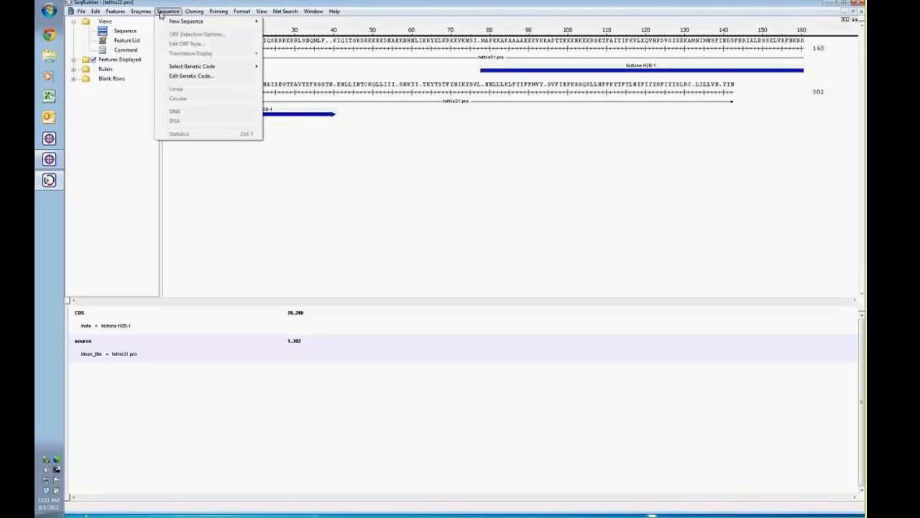
pyautogui.click(183, 76)
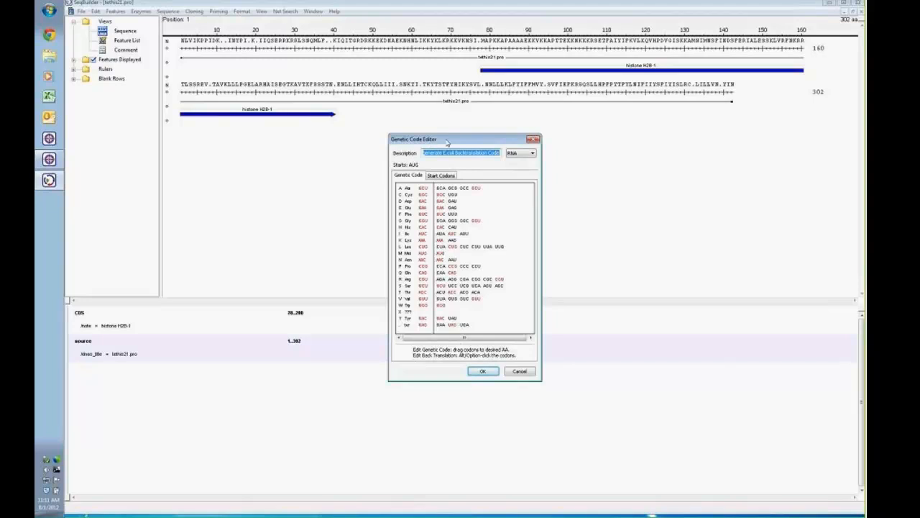
pyautogui.moveTo(449, 143); pyautogui.dragTo(419, 131)
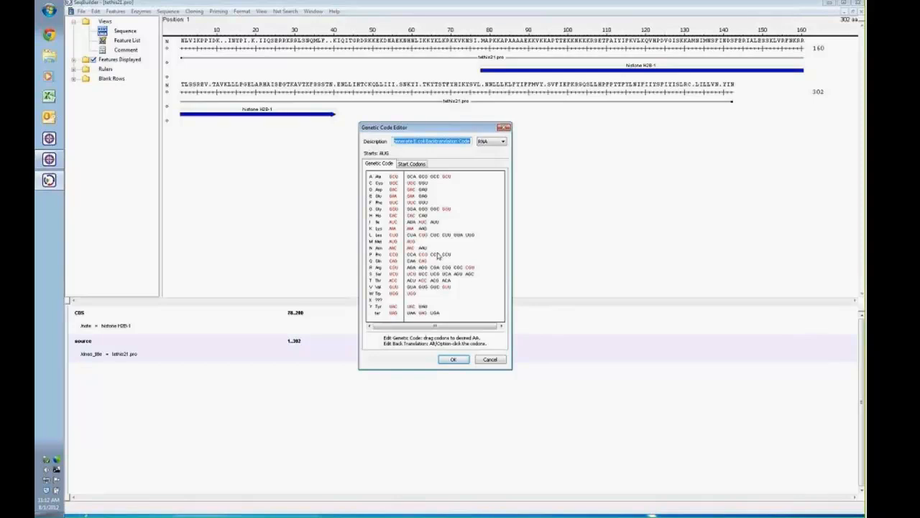
pyautogui.click(496, 361)
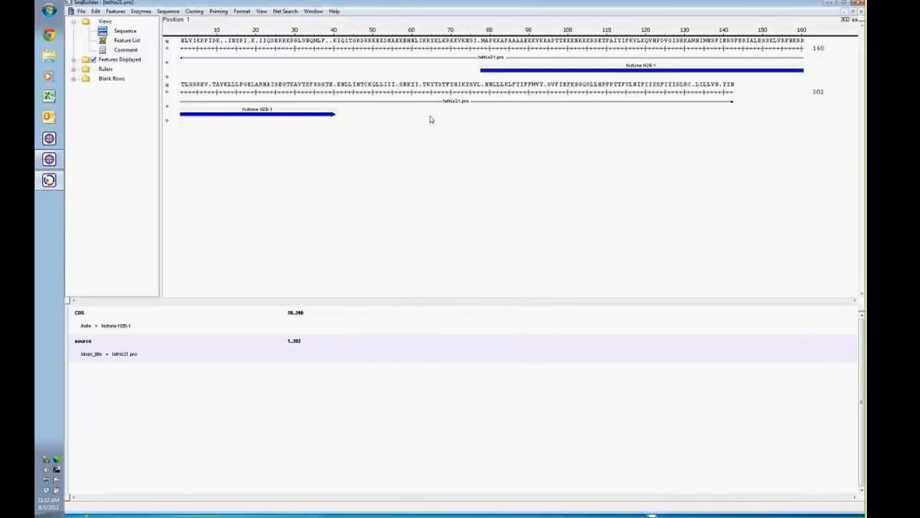
# - Back translate the protein's histone H2B-1 feature into a new sequence using the Strongly Expressed Non-degenerate E.coli Backtranslation Code
pyautogui.click(164, 12)
pyautogui.click(430, 119)
pyautogui.click(559, 71)
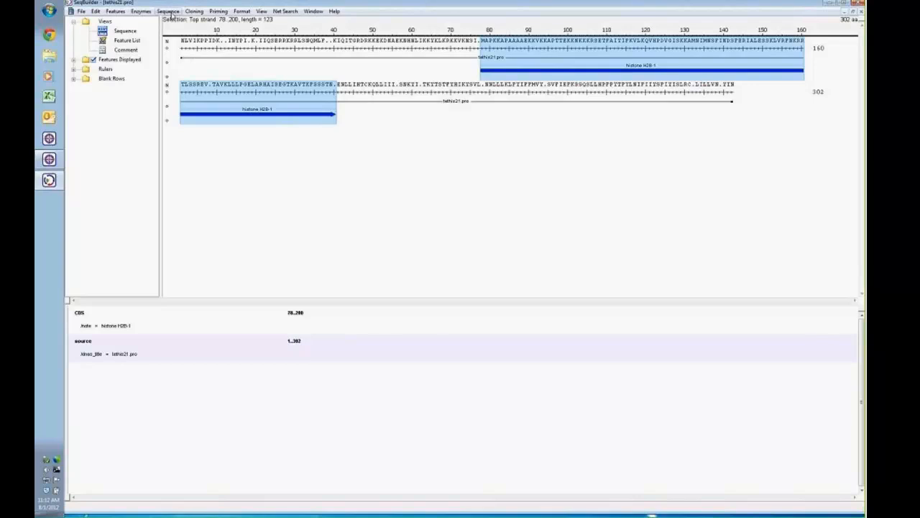
pyautogui.click(168, 11)
pyautogui.moveTo(192, 68)
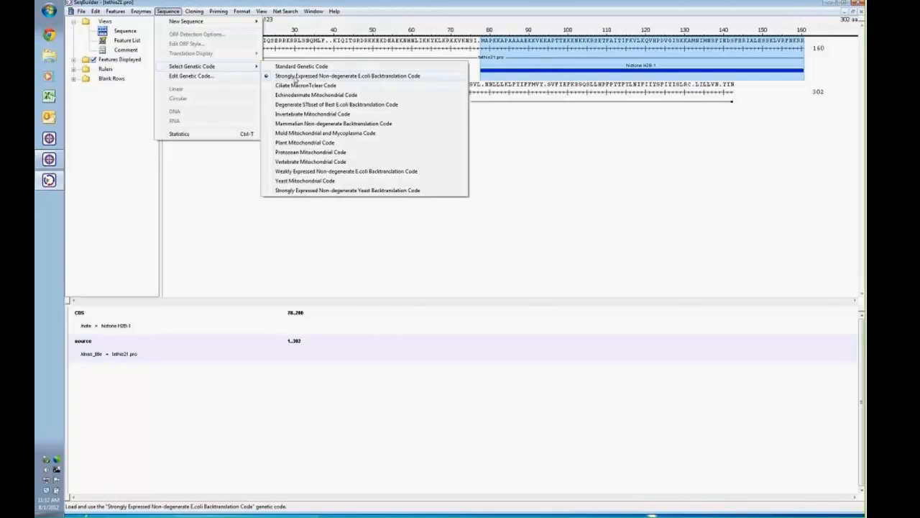
pyautogui.click(294, 76)
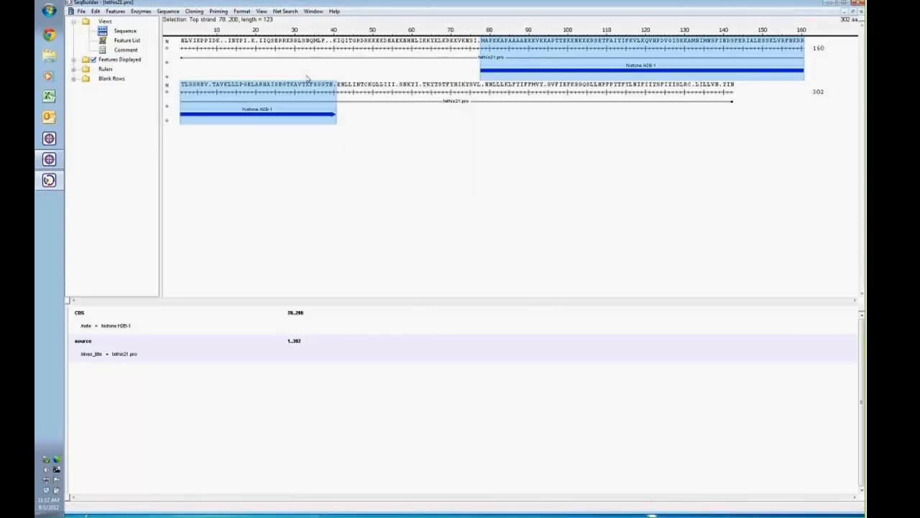
pyautogui.click(168, 11)
pyautogui.moveTo(174, 26)
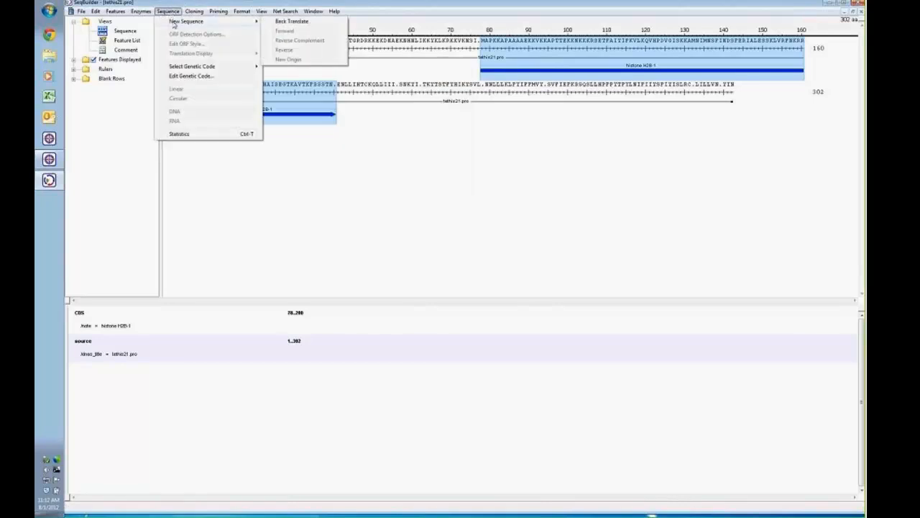
pyautogui.click(286, 22)
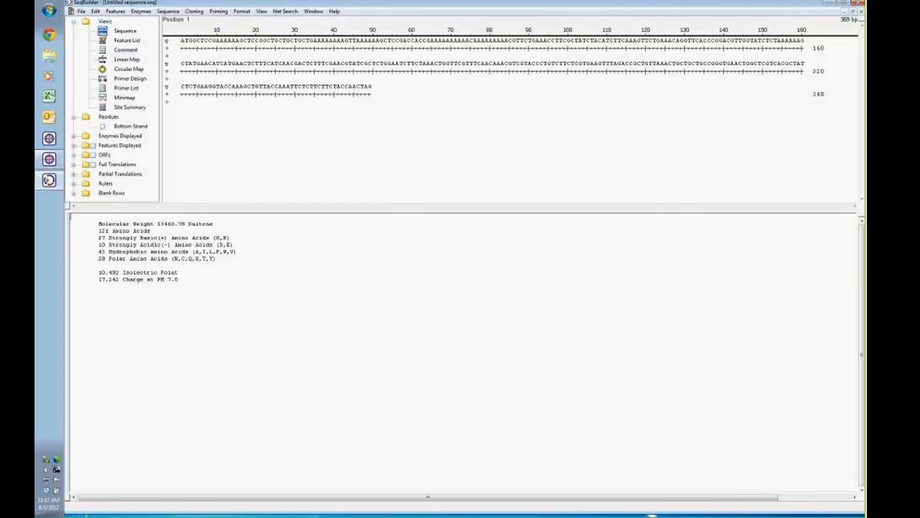
# - Close the untitled back-translated sequence and the tethis21.pro protein without saving either
pyautogui.click(862, 12)
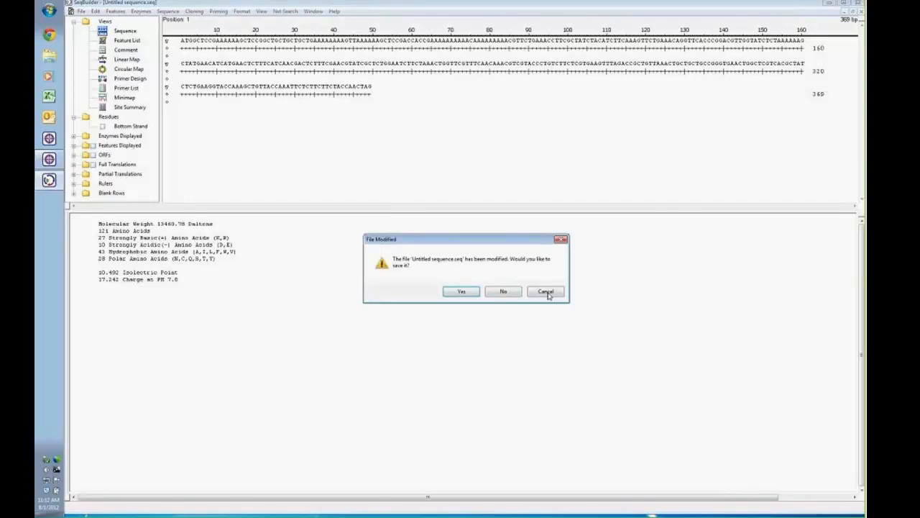
pyautogui.click(501, 292)
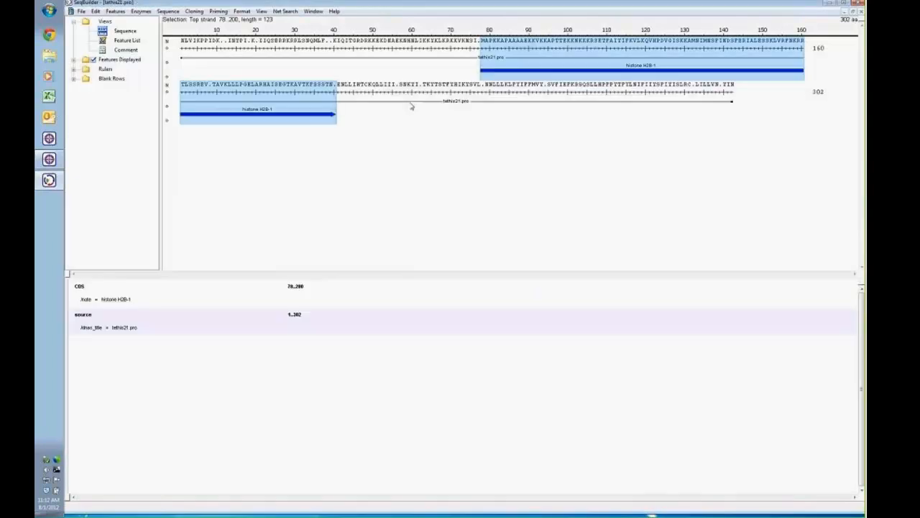
pyautogui.click(861, 11)
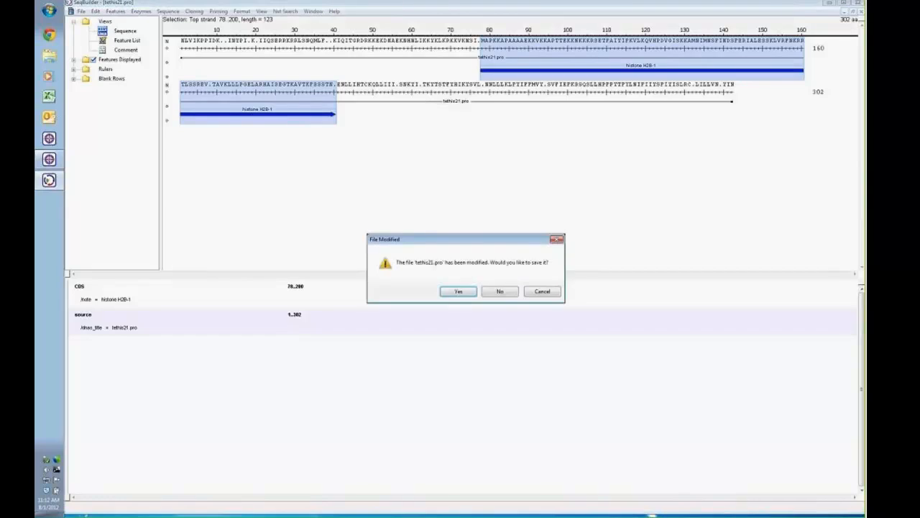
pyautogui.click(503, 292)
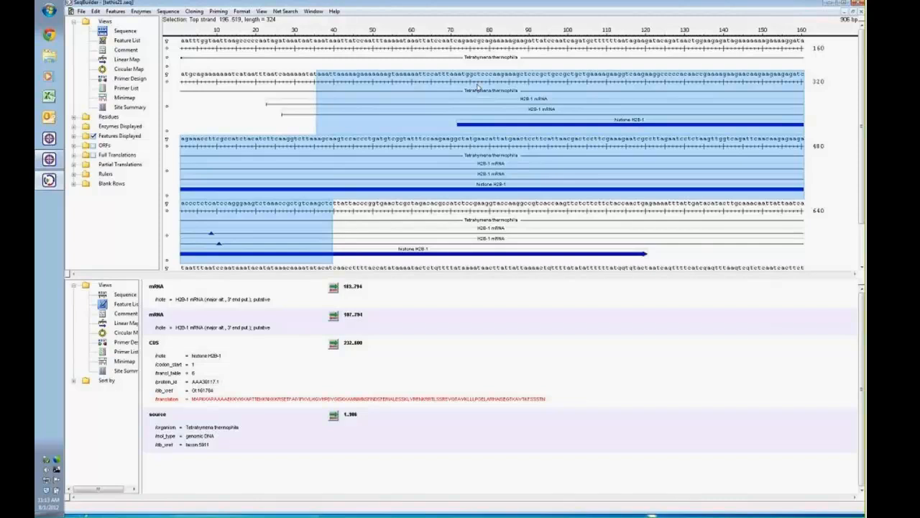
# - Select bases 29 to 52 of tethis21.seq and review the commands for creating a new feature
pyautogui.click(505, 126)
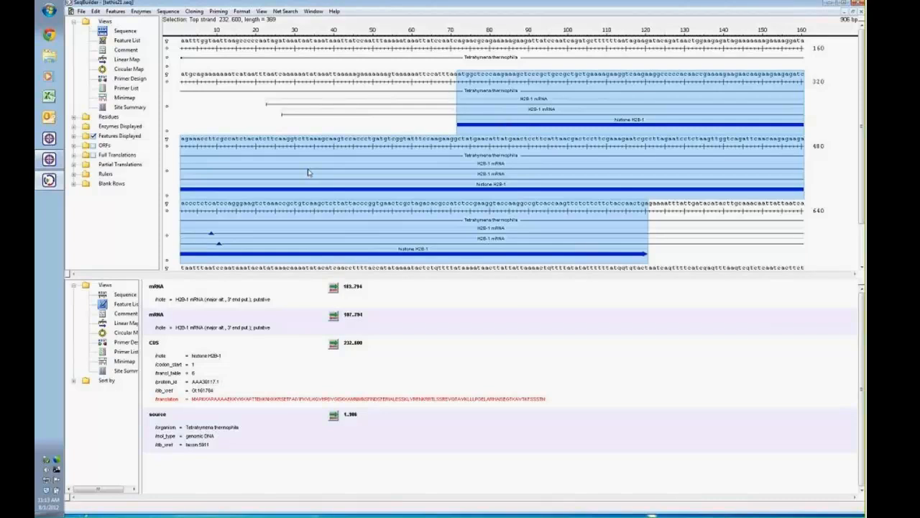
pyautogui.click(282, 40)
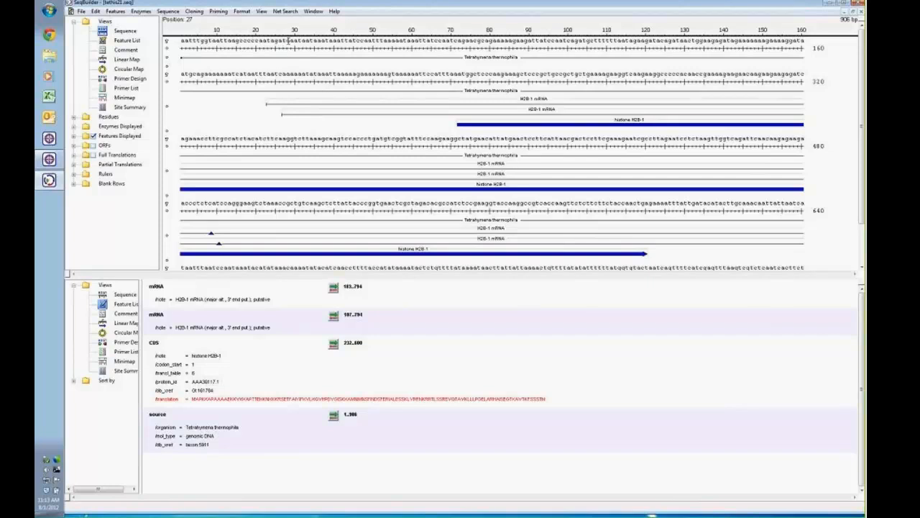
pyautogui.moveTo(289, 43); pyautogui.dragTo(383, 45)
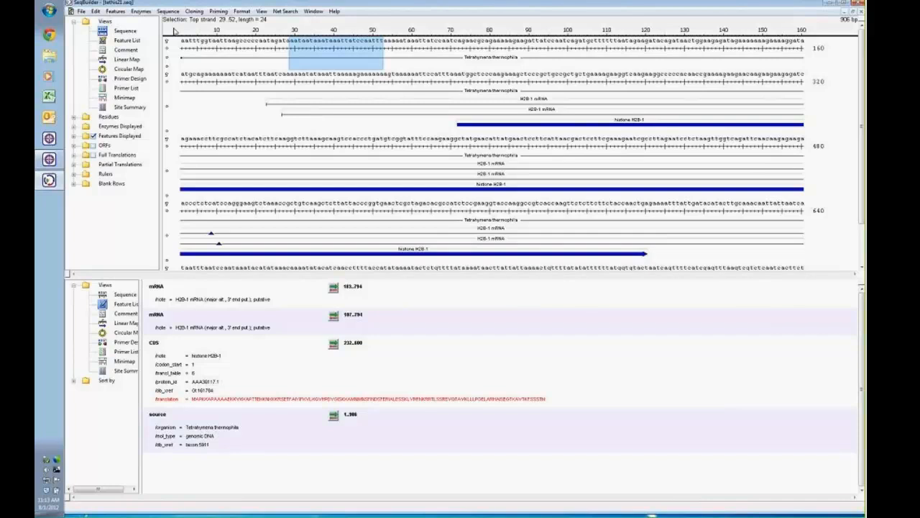
pyautogui.click(115, 11)
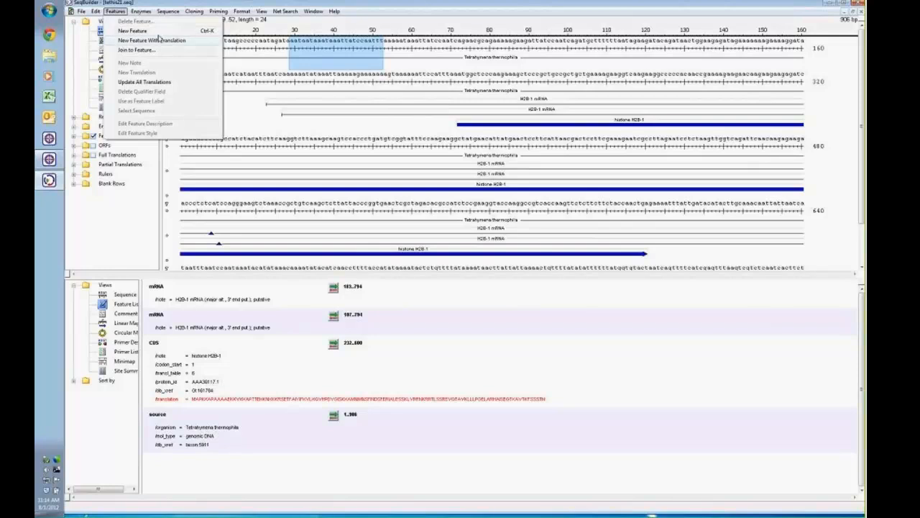
pyautogui.click(424, 70)
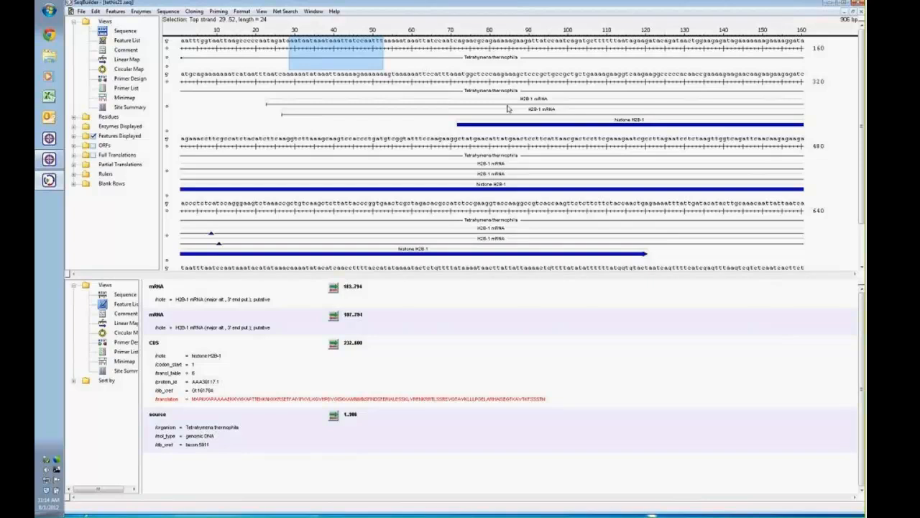
# - Select the histone H2B-1 feature and display the top-strand and bottom-strand ORFs in the sequence view
pyautogui.doubleClick(568, 127)
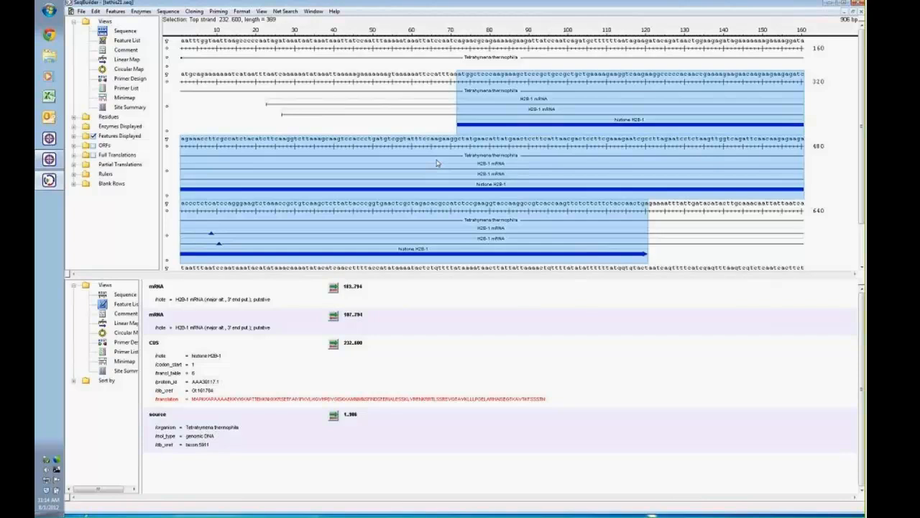
pyautogui.click(74, 146)
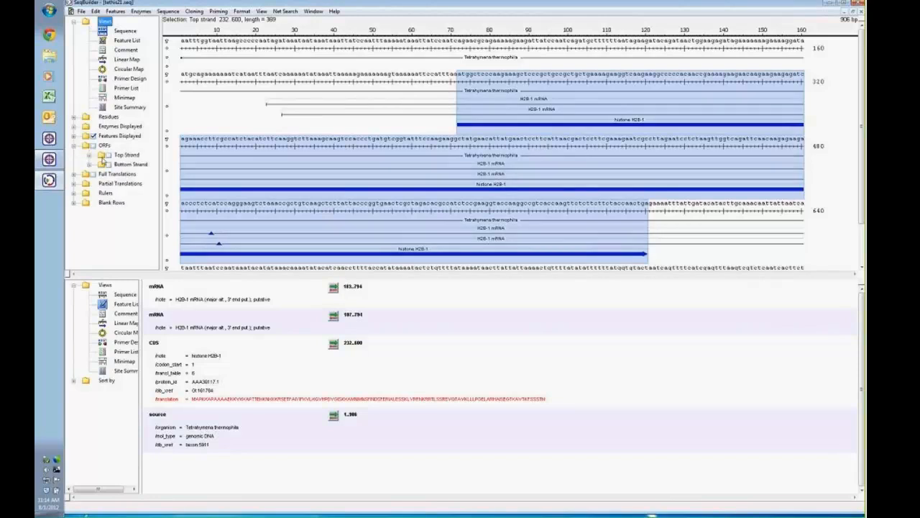
pyautogui.click(108, 155)
pyautogui.click(109, 164)
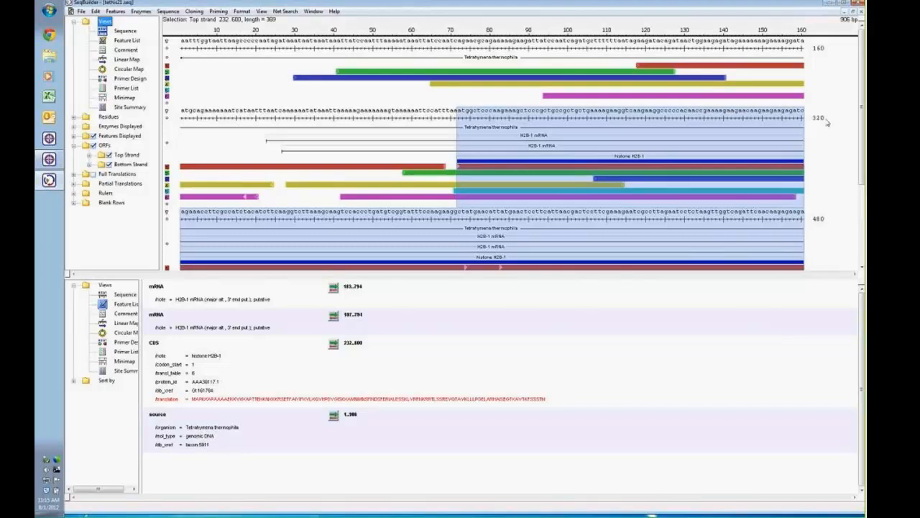
pyautogui.scroll(-1, 857, 103)
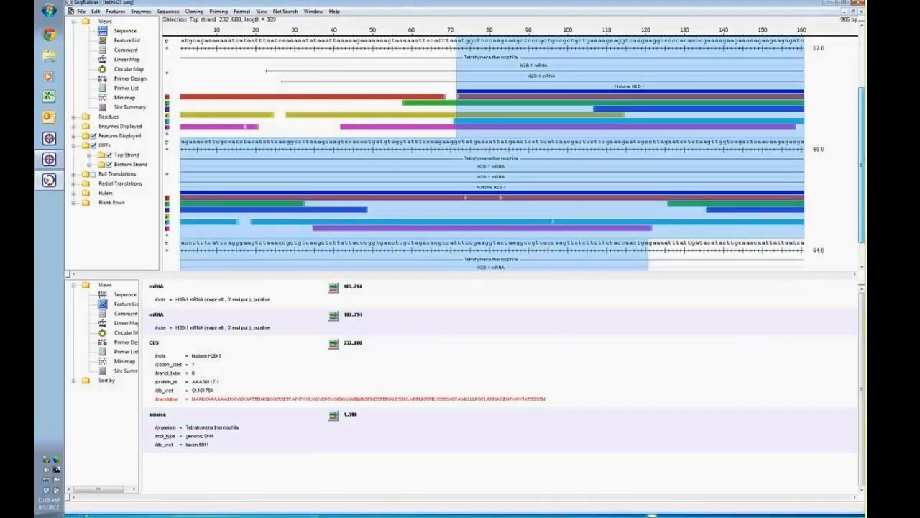
pyautogui.moveTo(861, 165); pyautogui.dragTo(861, 107)
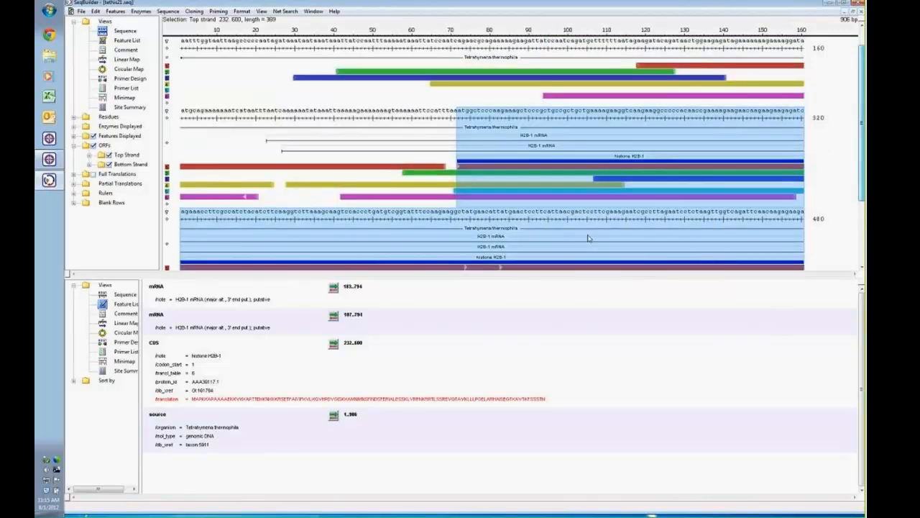
# - Hide the bottom-strand ORFs and top-strand frames 2 and 3, keeping only top-strand frame 1 displayed
pyautogui.click(109, 165)
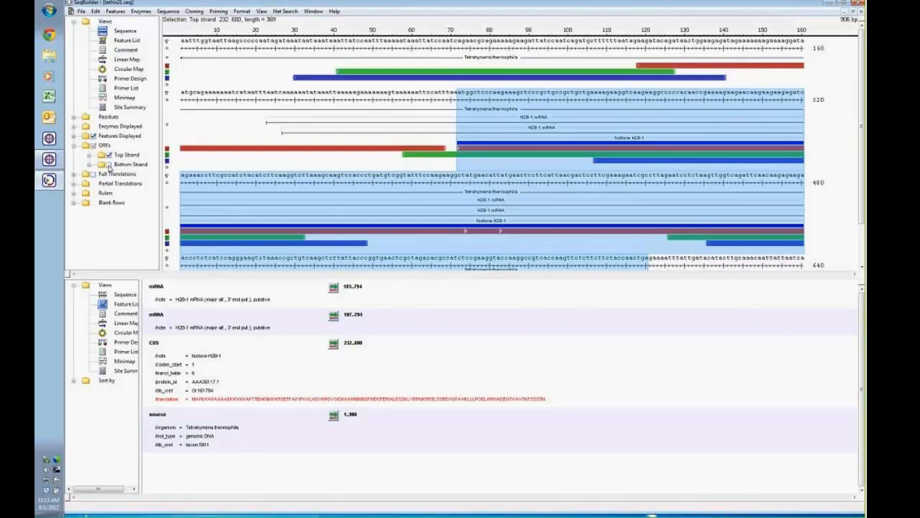
pyautogui.click(90, 155)
pyautogui.click(118, 173)
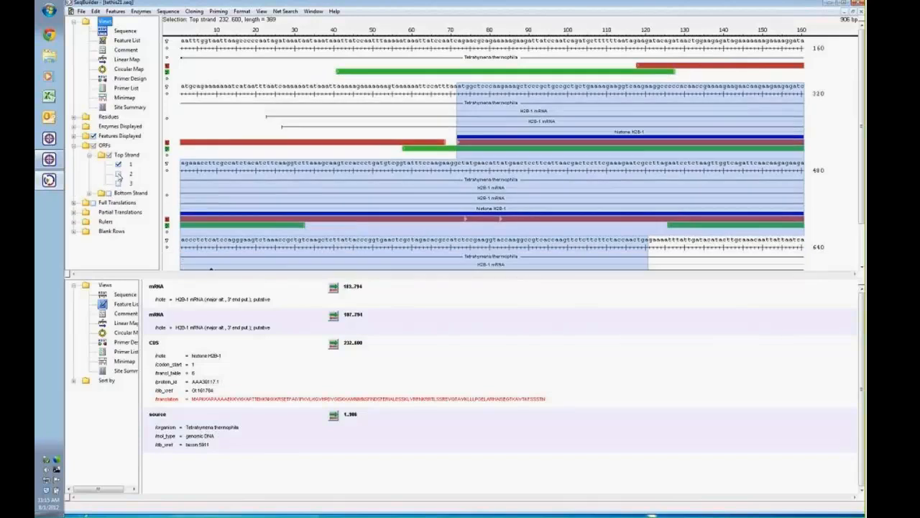
pyautogui.click(119, 164)
pyautogui.click(90, 155)
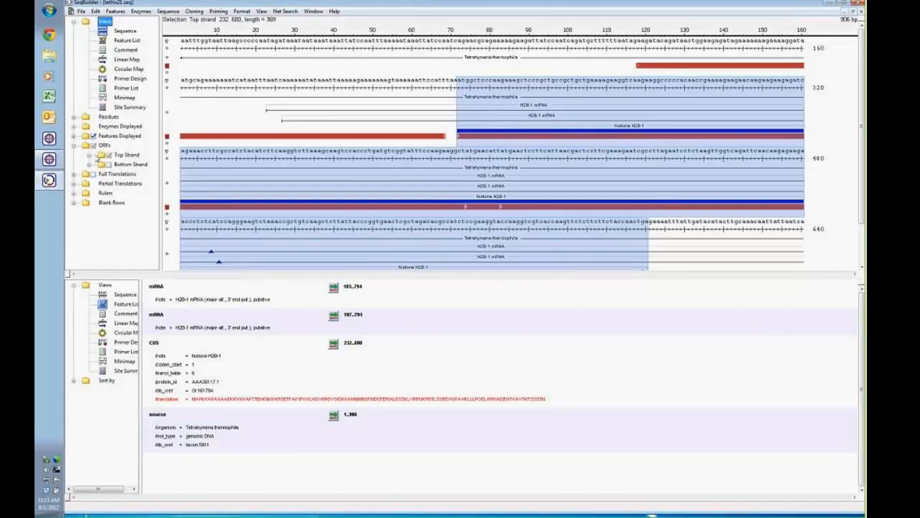
# - Review the ORF detection options for minimum size and start codons, then cancel without changes
pyautogui.click(168, 11)
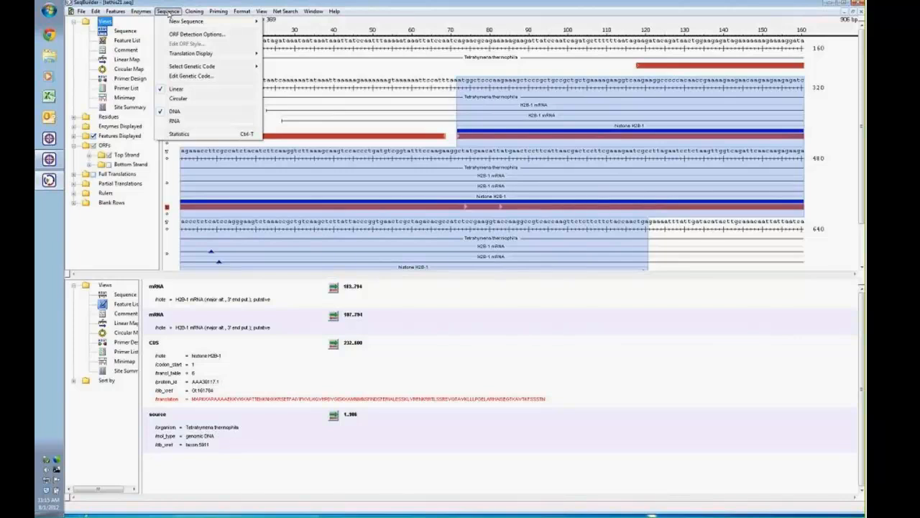
pyautogui.click(173, 36)
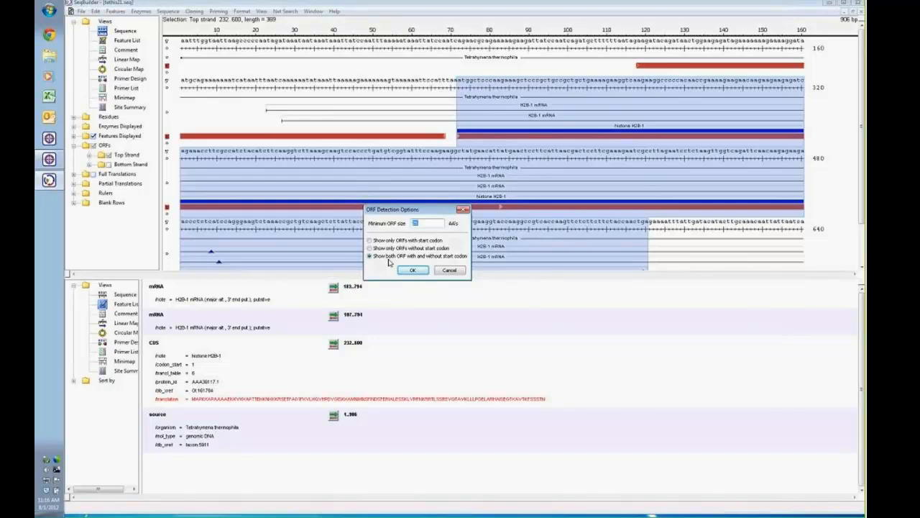
pyautogui.click(449, 271)
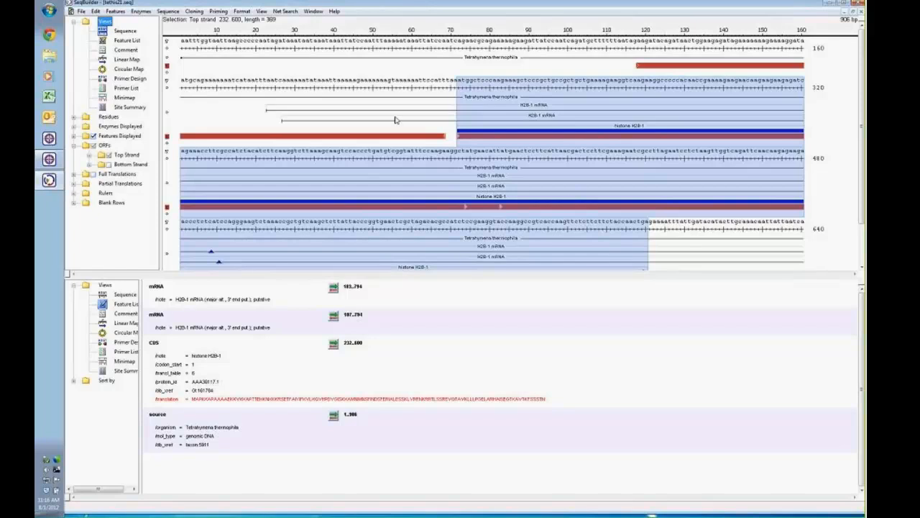
# - Review the BLAST query settings and available databases for the selected histone H2B-1 region, then cancel the query
pyautogui.click(285, 11)
pyautogui.click(284, 24)
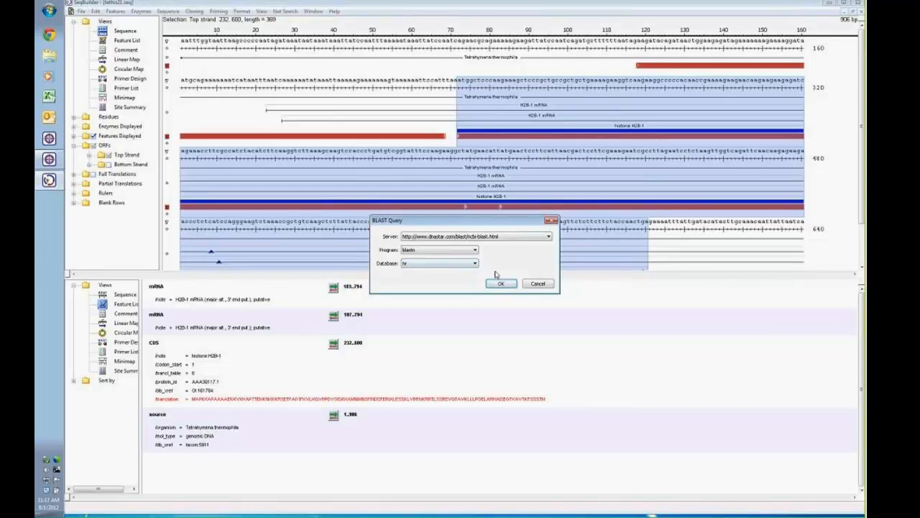
pyautogui.click(475, 264)
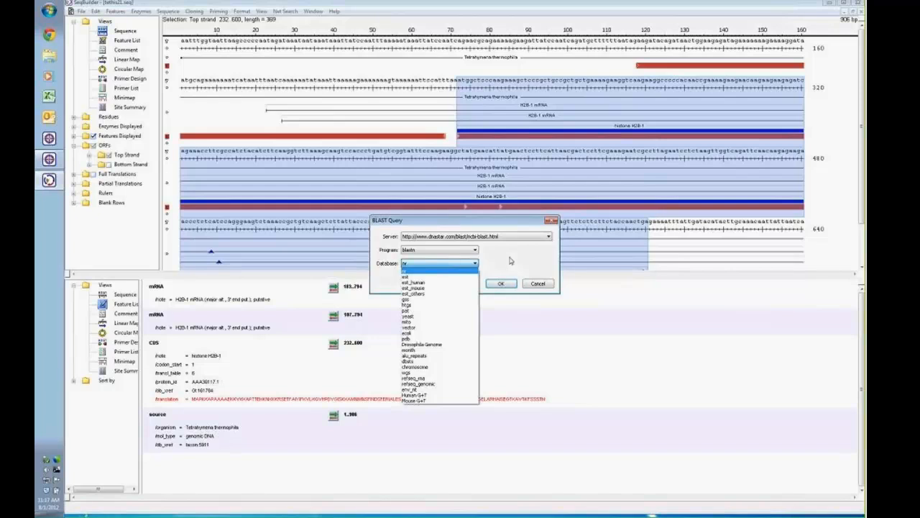
pyautogui.click(539, 286)
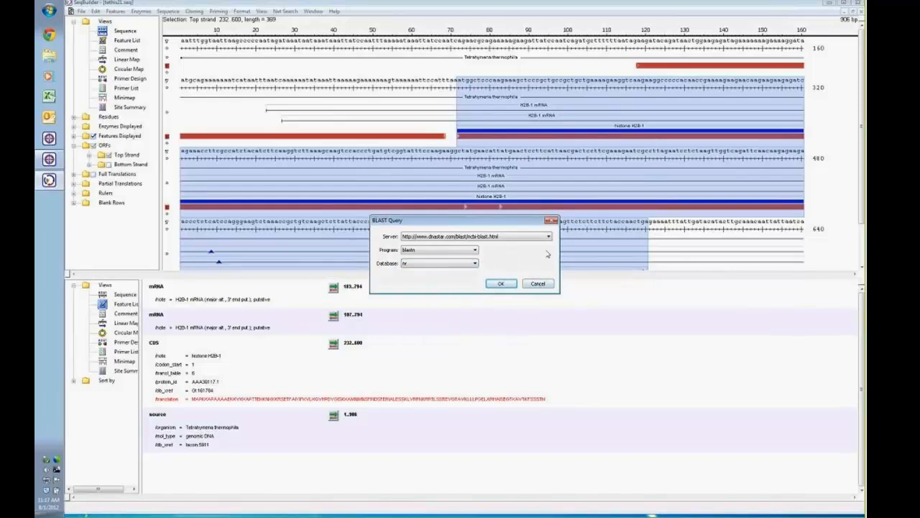
pyautogui.click(544, 284)
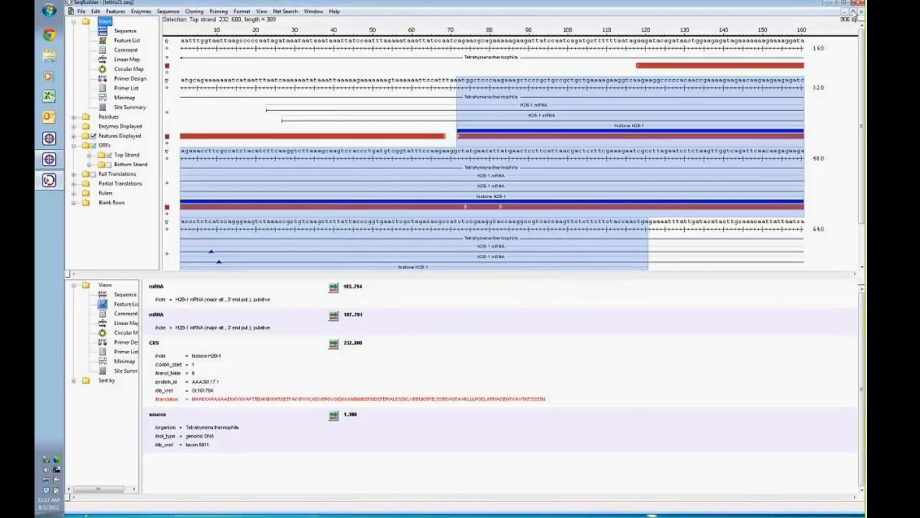
# - Restore the tethis21.seq window, then move it into the workspace's upper-left corner and shrink it
pyautogui.click(853, 13)
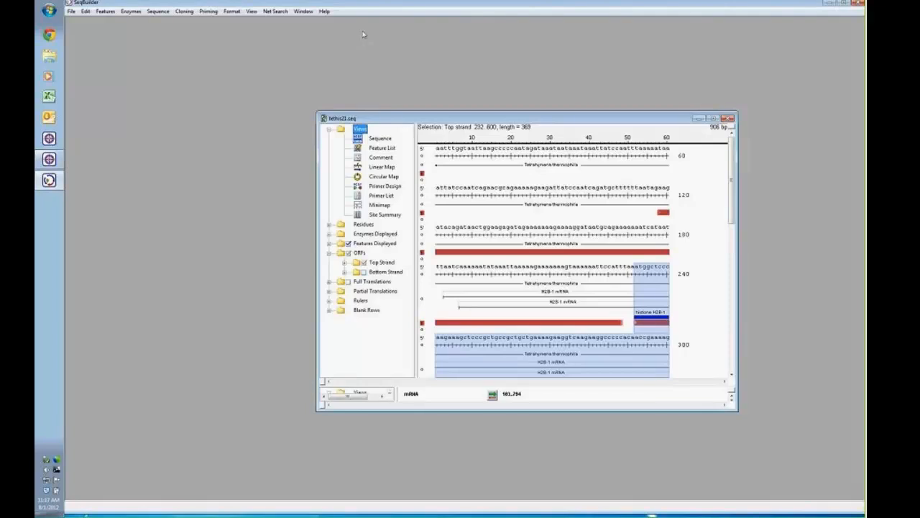
pyautogui.moveTo(604, 120); pyautogui.dragTo(358, 34)
pyautogui.moveTo(493, 326); pyautogui.dragTo(465, 297)
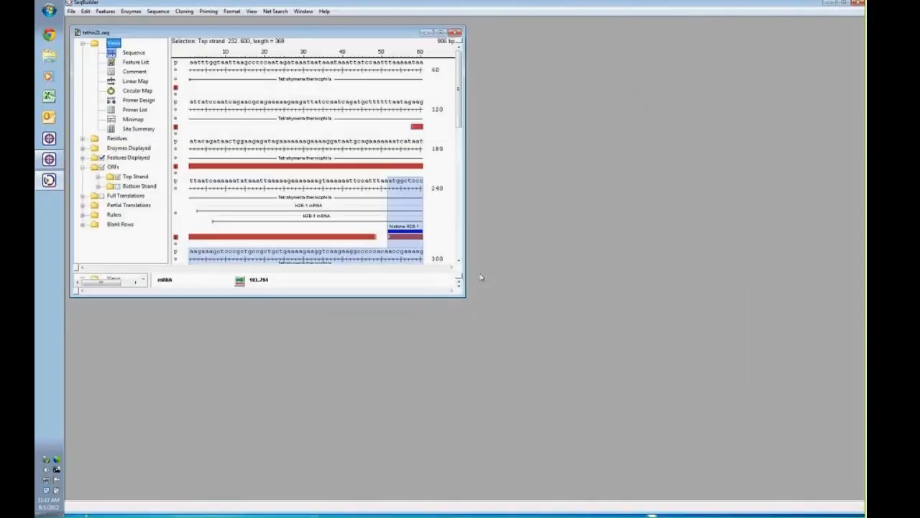
# - Open the pET-28b.sbd vector sequence from the Cloning-PrimerPresentation folder
pyautogui.click(72, 11)
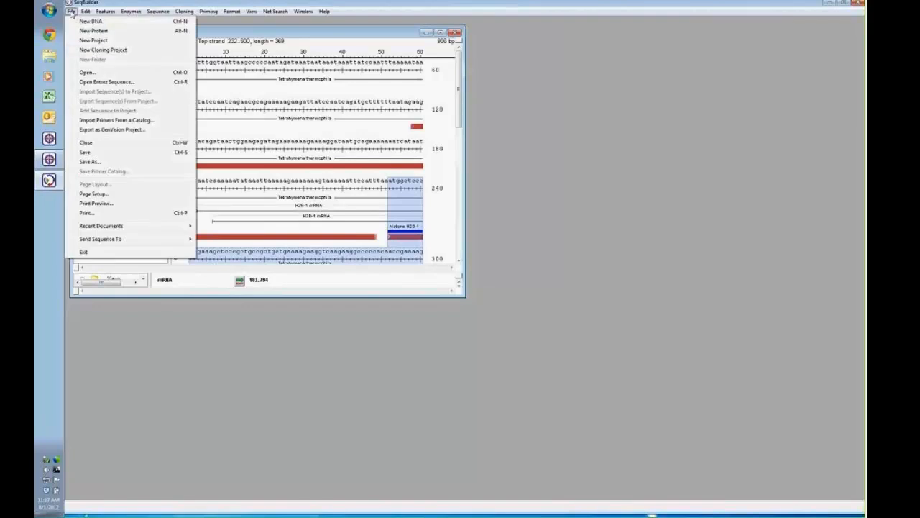
pyautogui.click(87, 72)
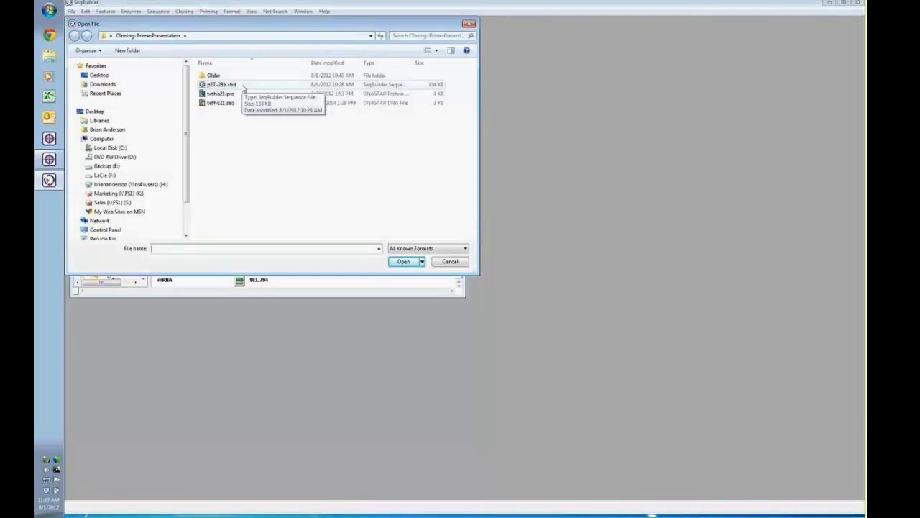
pyautogui.doubleClick(243, 87)
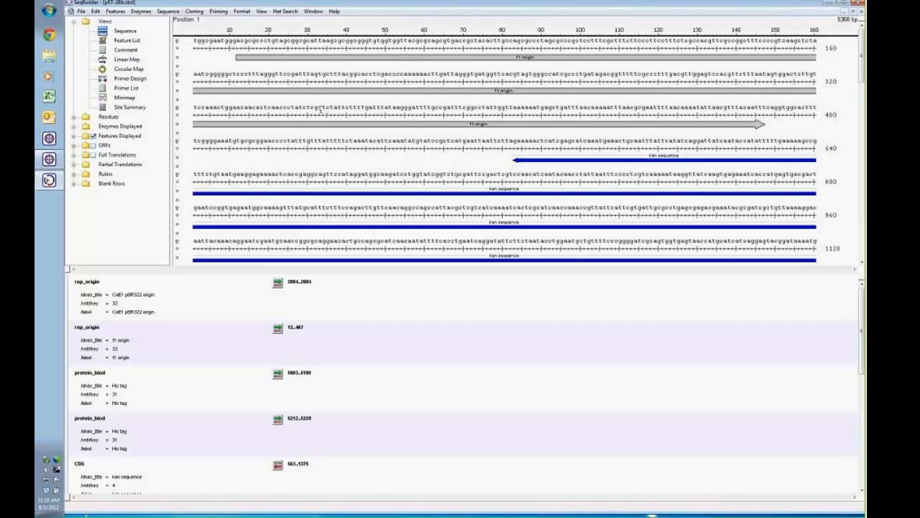
pyautogui.click(169, 12)
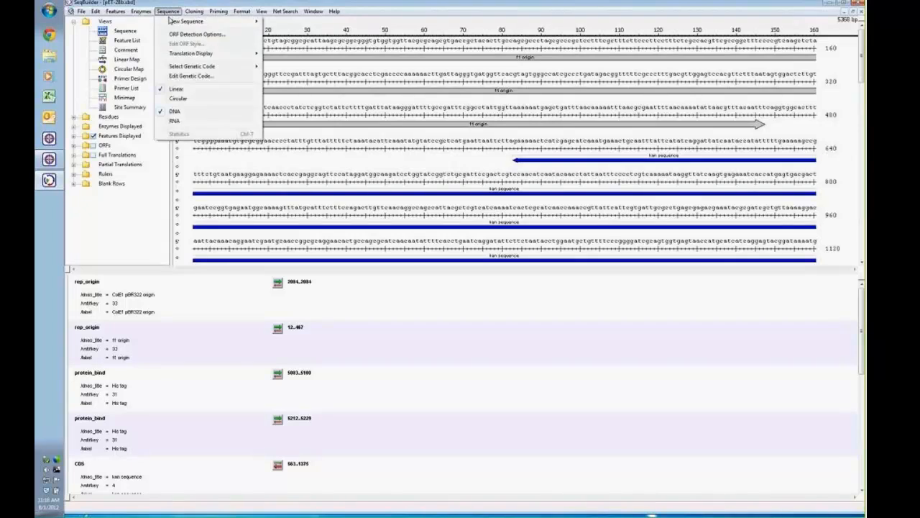
pyautogui.moveTo(171, 24)
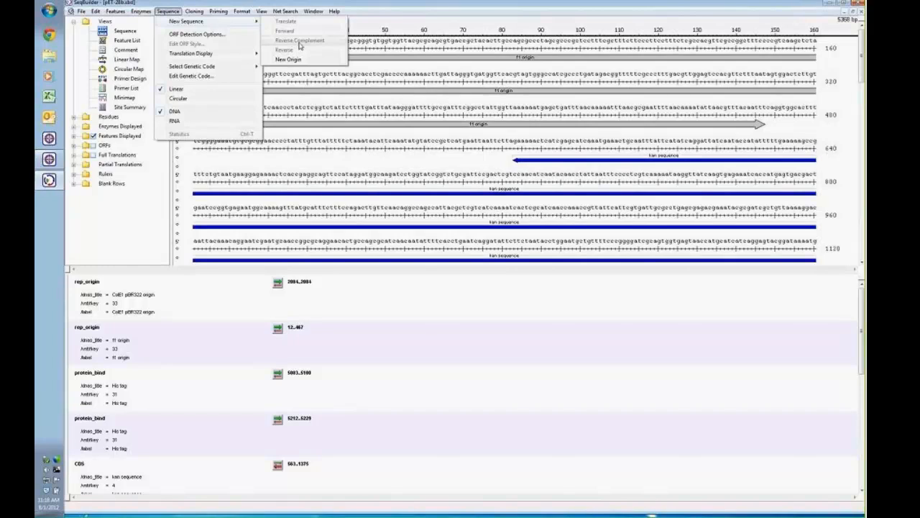
pyautogui.click(437, 133)
pyautogui.click(435, 107)
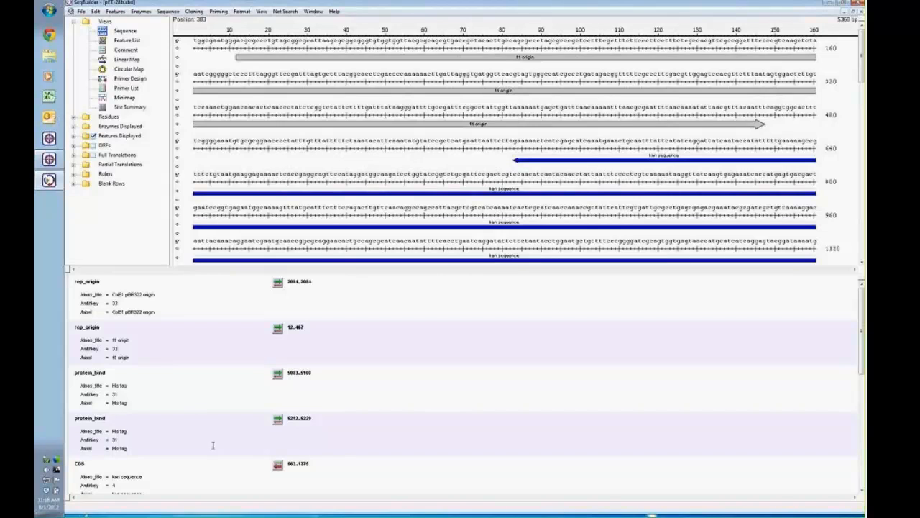
# - Select the Multiple Cloning Site feature from the alphabetical feature list and bring its surrounding region into view
pyautogui.click(73, 136)
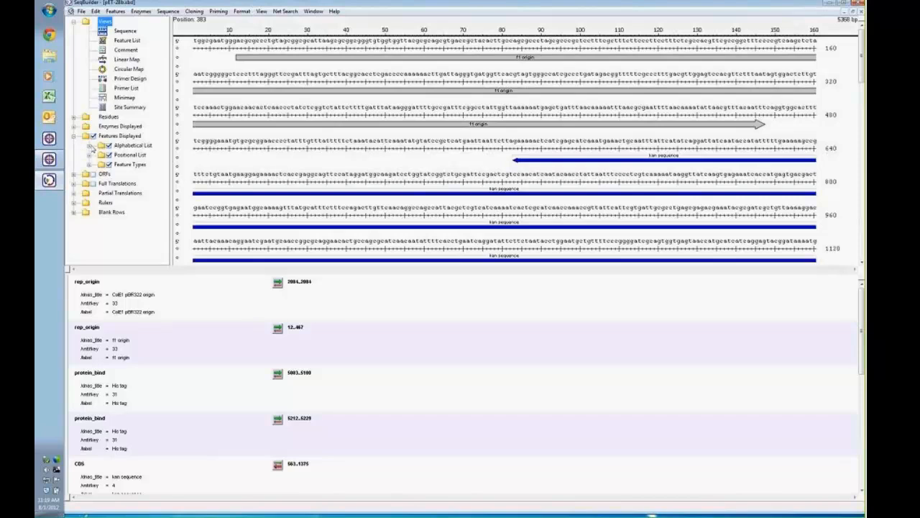
pyautogui.click(90, 146)
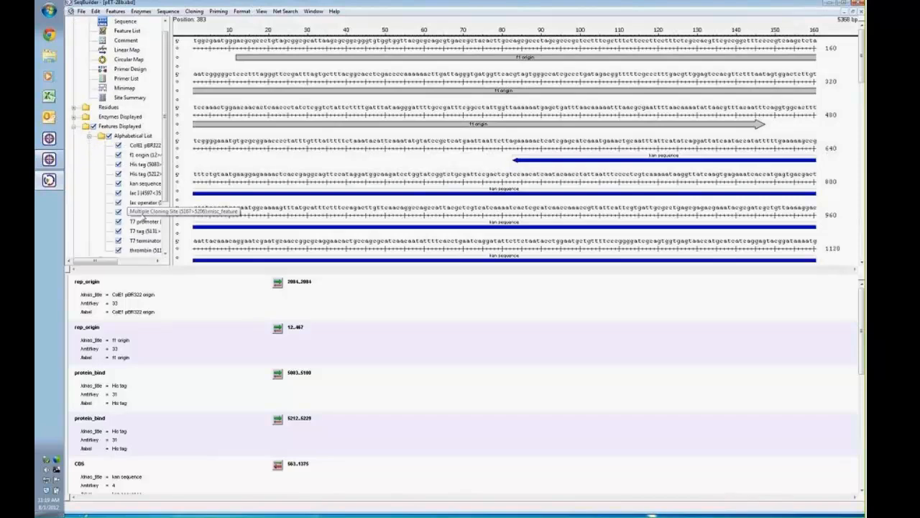
pyautogui.rightClick(143, 213)
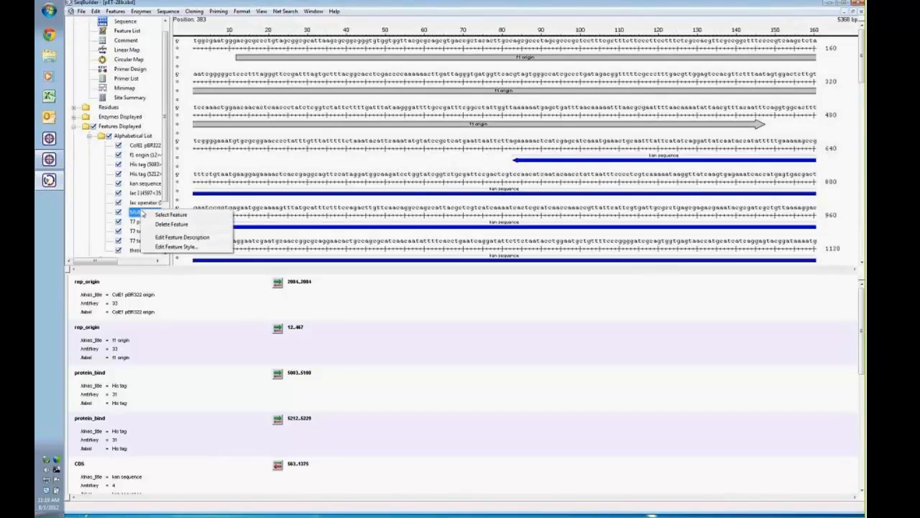
pyautogui.click(163, 217)
pyautogui.rightClick(165, 215)
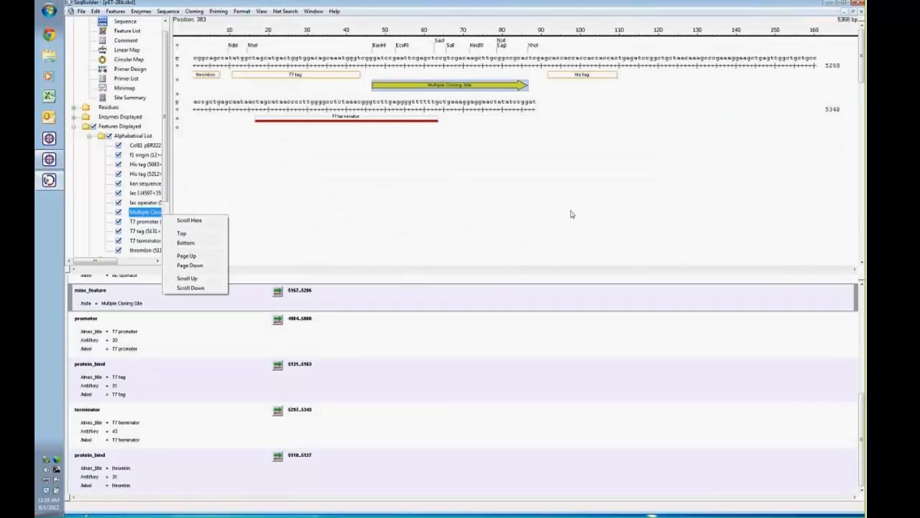
pyautogui.click(862, 29)
pyautogui.click(862, 26)
pyautogui.click(861, 26)
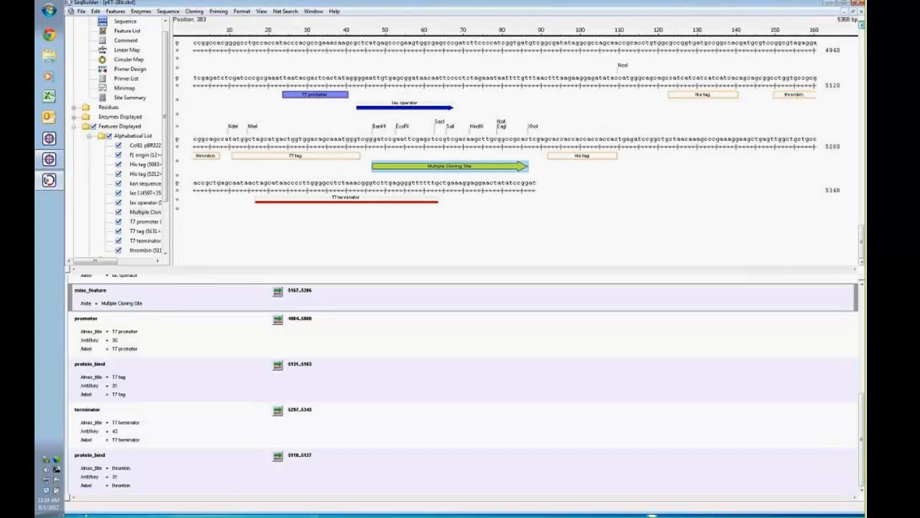
pyautogui.click(862, 26)
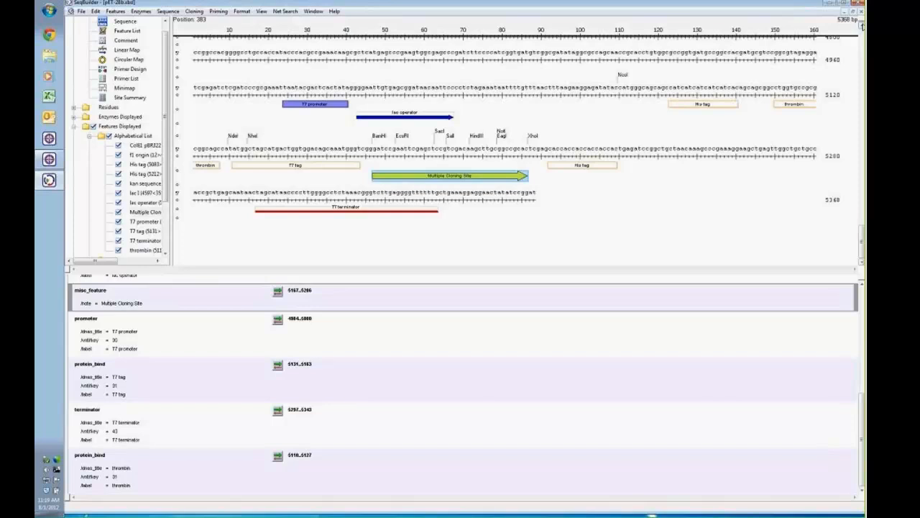
pyautogui.click(75, 127)
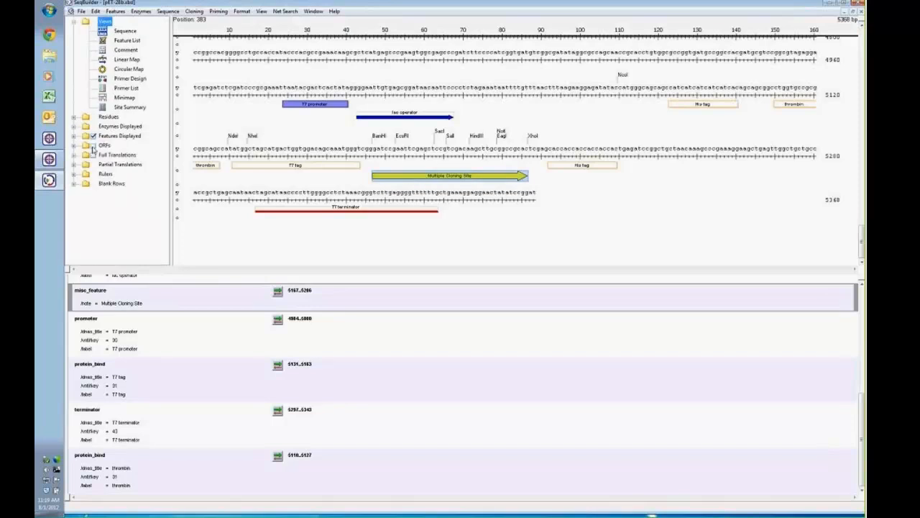
# - Display the vector's ORFs, keeping only top-strand frame 1 by hiding the bottom strand and top-strand frames 2 and 3
pyautogui.click(93, 145)
pyautogui.click(75, 145)
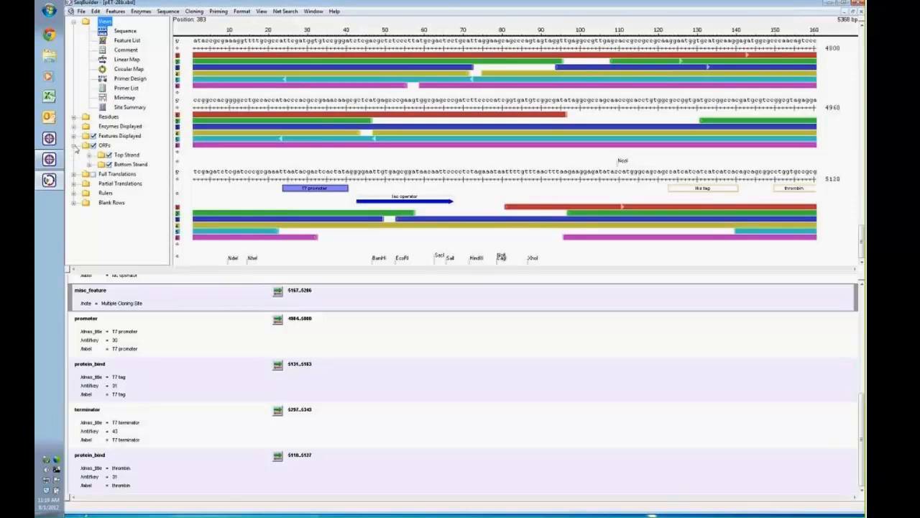
pyautogui.click(109, 163)
pyautogui.click(90, 155)
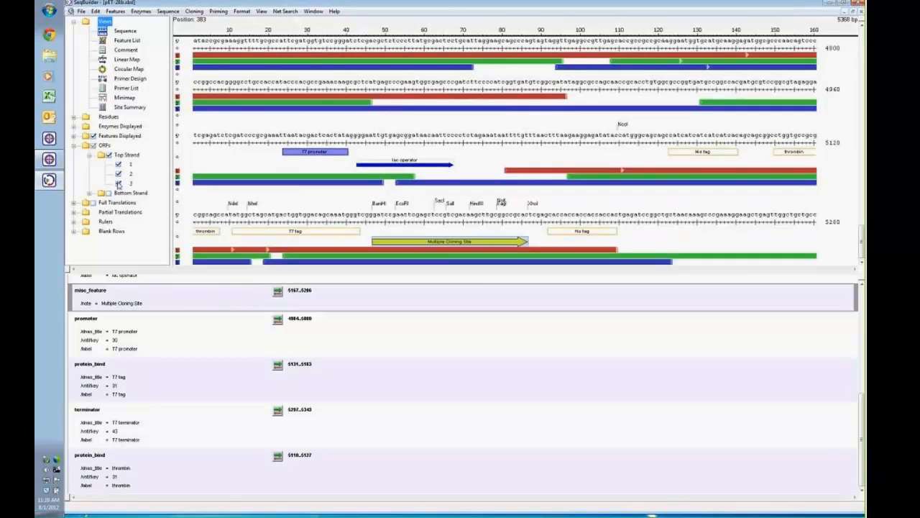
pyautogui.click(118, 183)
pyautogui.click(118, 173)
pyautogui.click(89, 154)
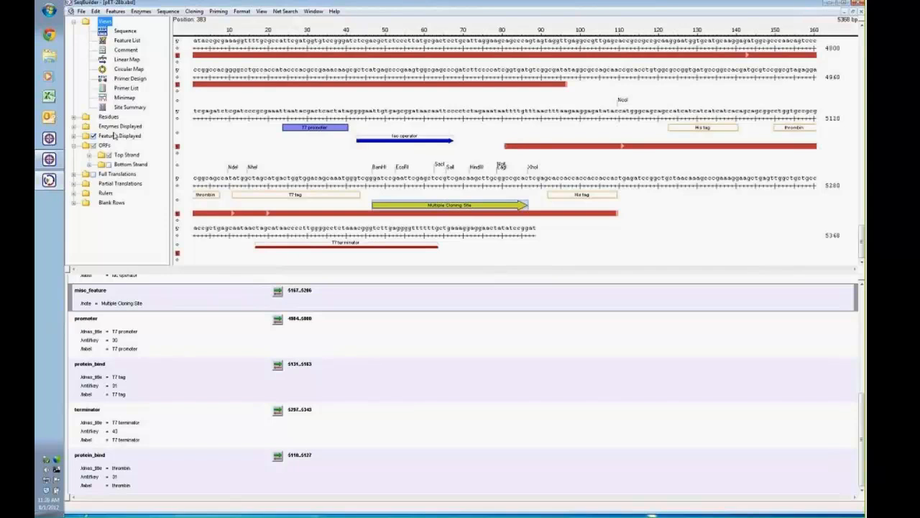
# - Examine the displayed enzymes in the alphabetical list and the available filter selectors, including pET-28b
pyautogui.click(74, 126)
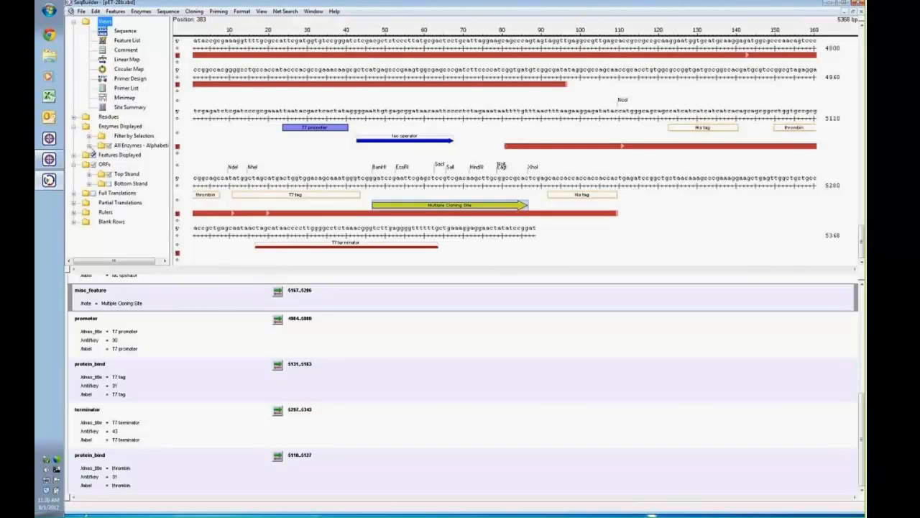
pyautogui.click(90, 146)
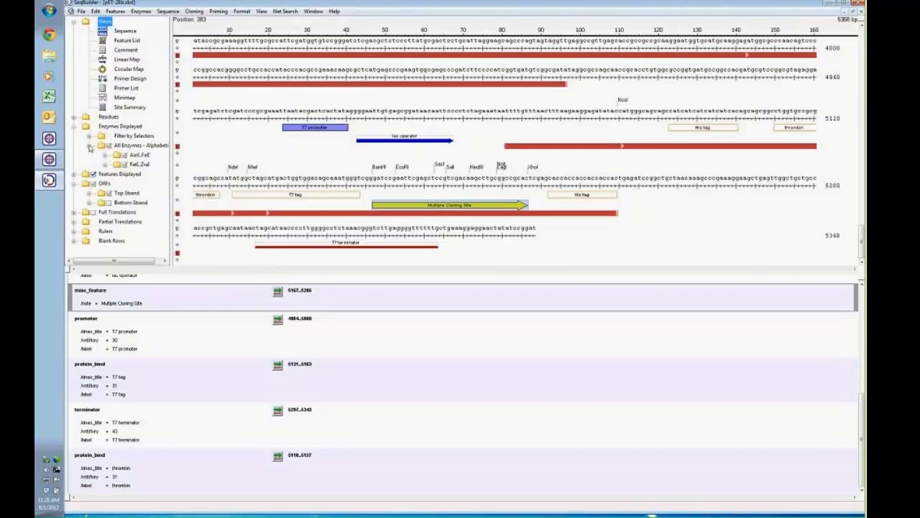
pyautogui.click(90, 145)
pyautogui.click(89, 136)
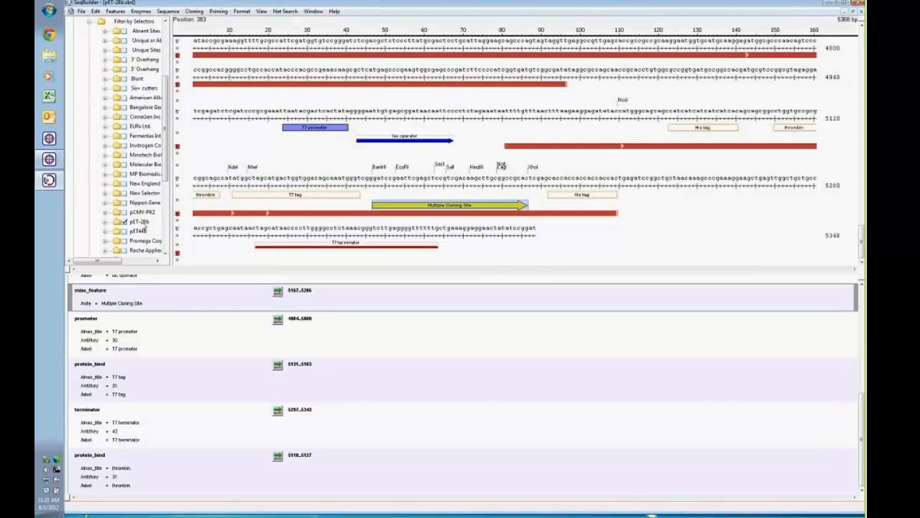
pyautogui.click(89, 25)
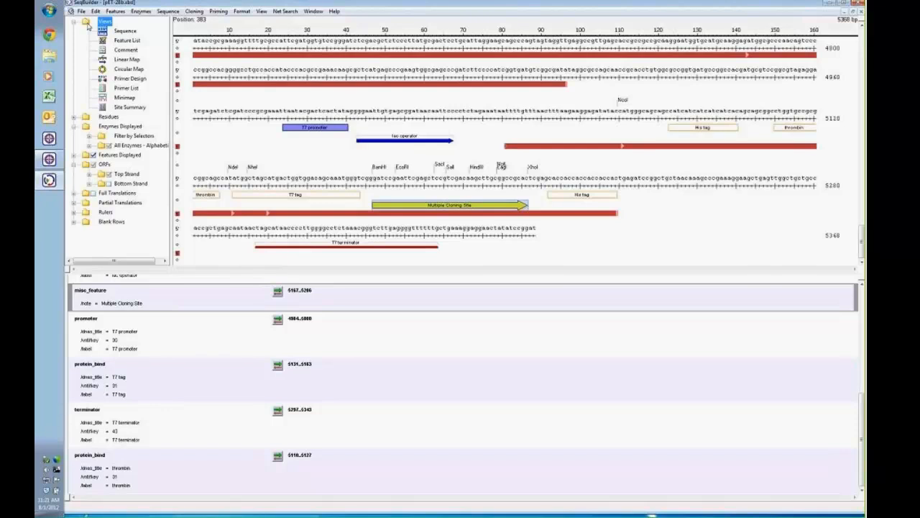
# - Create a new enzyme selector in the Enzyme Selector Manager and name it pET-29
pyautogui.click(141, 11)
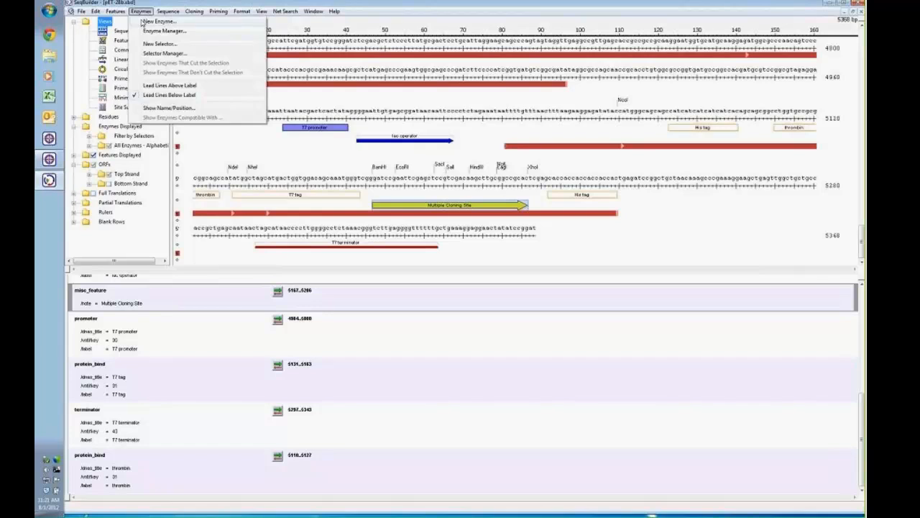
pyautogui.click(154, 57)
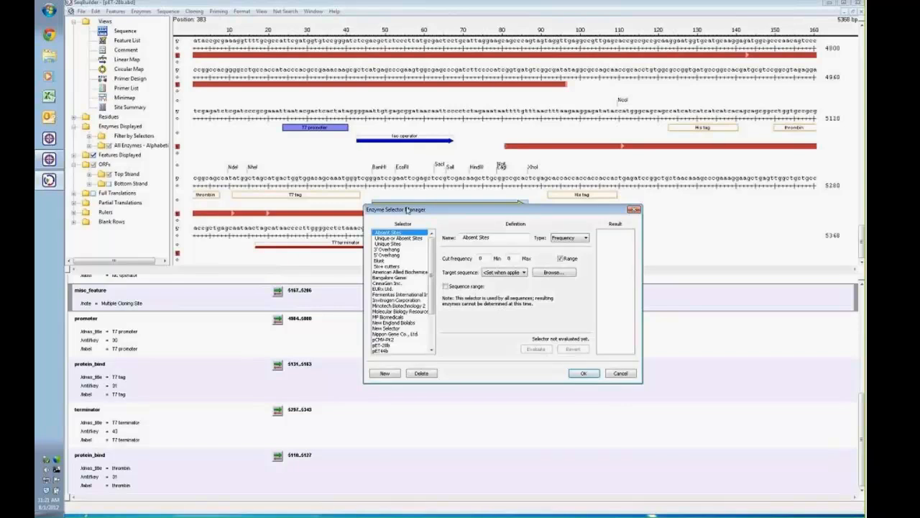
pyautogui.moveTo(274, 103); pyautogui.dragTo(274, 102)
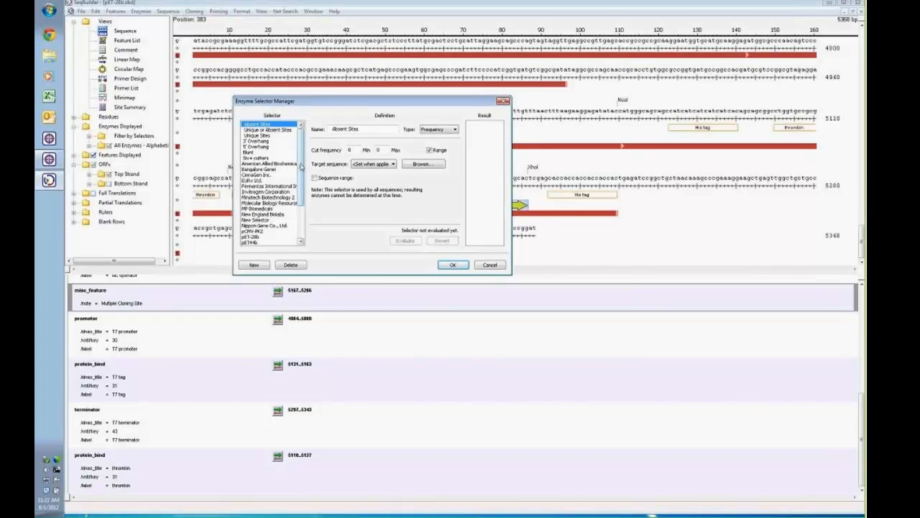
pyautogui.scroll(-2, 287, 180)
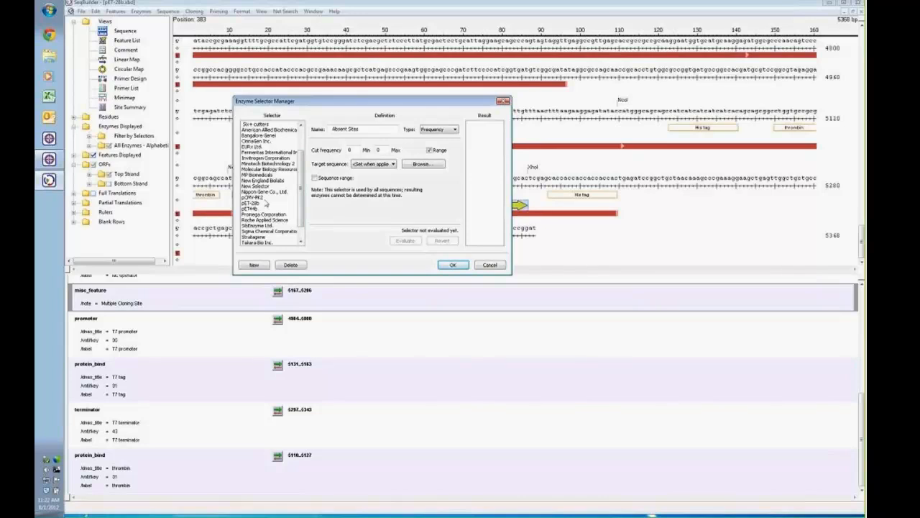
pyautogui.click(254, 265)
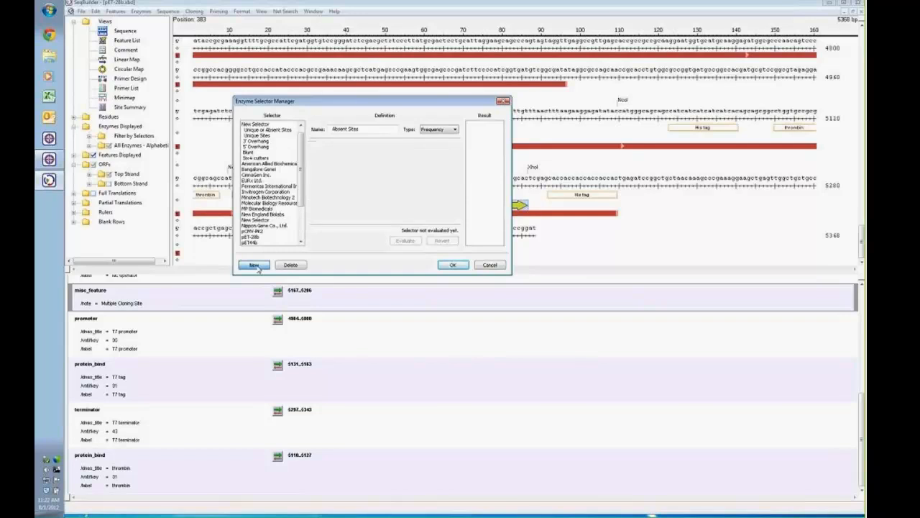
pyautogui.moveTo(362, 130); pyautogui.dragTo(317, 130)
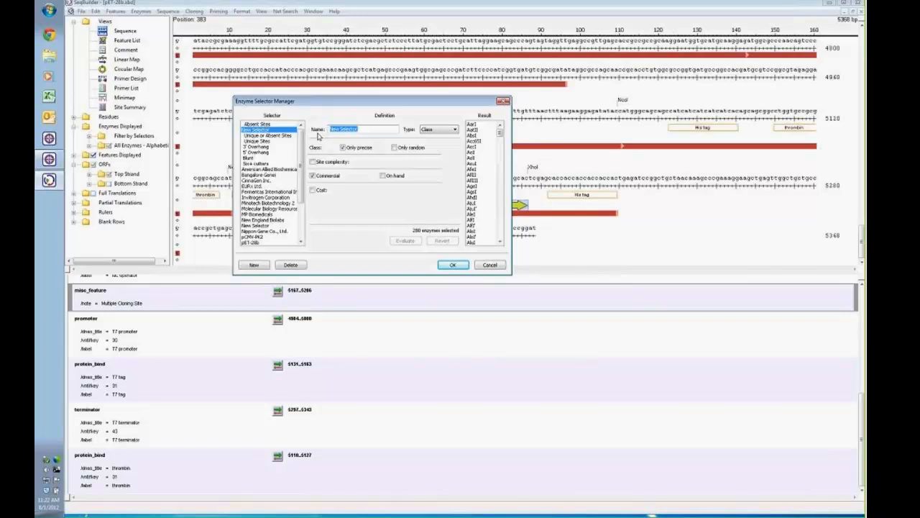
pyautogui.write('pET-28')
pyautogui.press('BackSpace')
pyautogui.write('9')
# - Try the Class type with site complexity enabled, followed by the Overhang and Frequency types, for the pET-29 selector
pyautogui.click(455, 130)
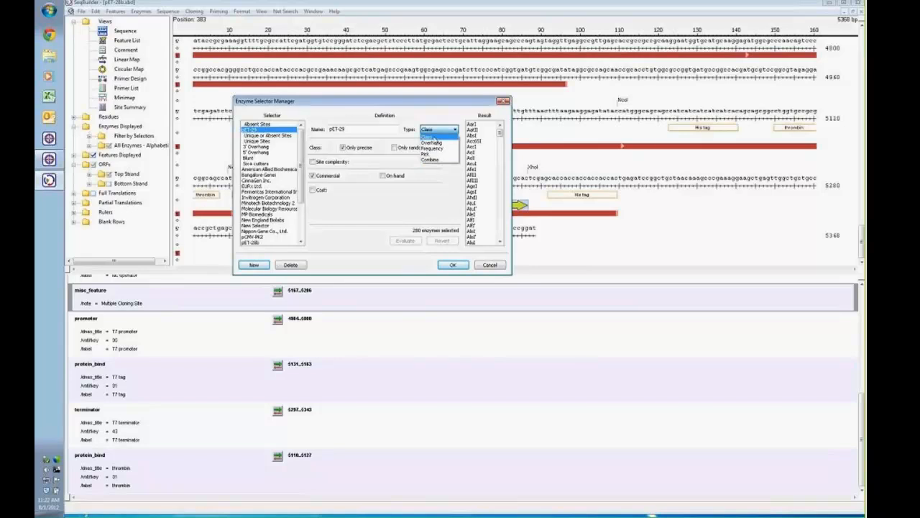
pyautogui.click(433, 138)
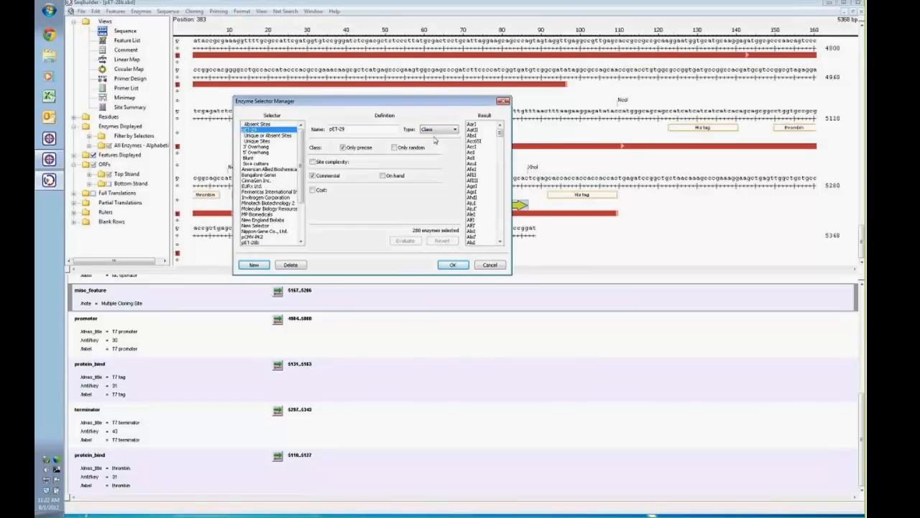
pyautogui.click(312, 162)
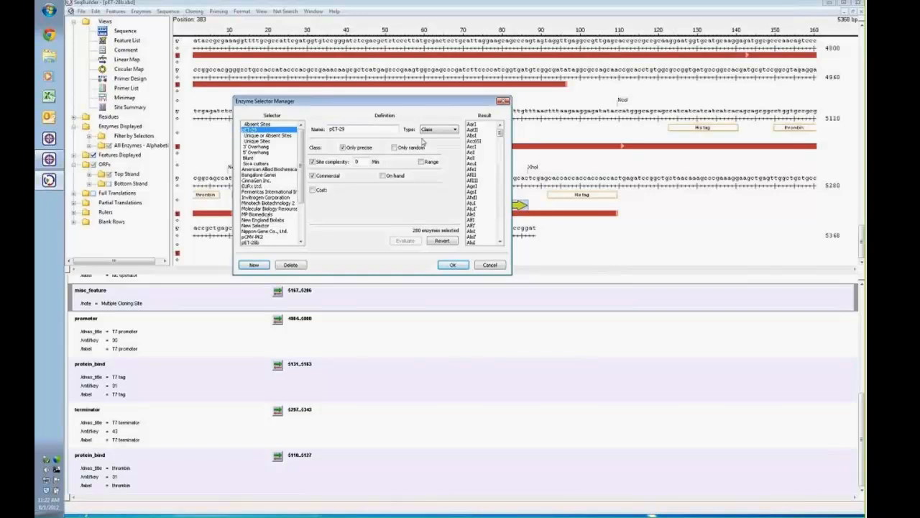
pyautogui.click(453, 130)
pyautogui.click(441, 143)
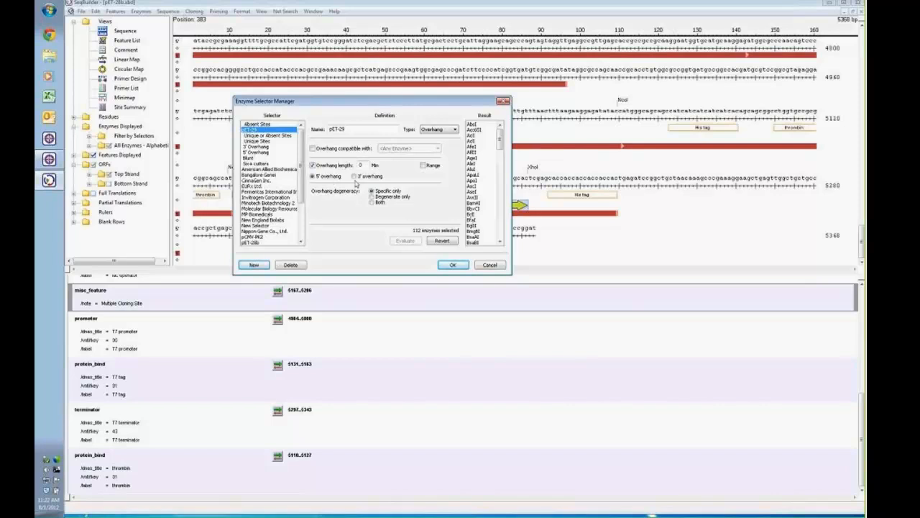
pyautogui.click(440, 128)
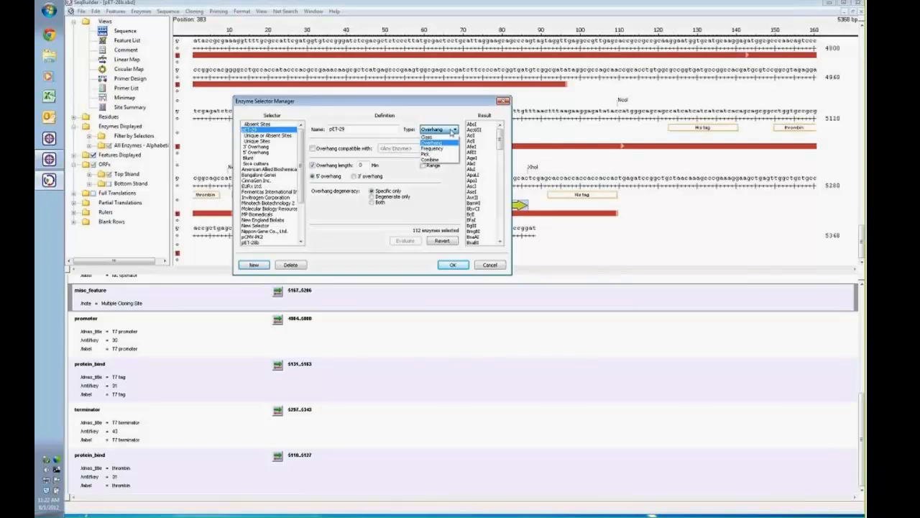
pyautogui.click(449, 150)
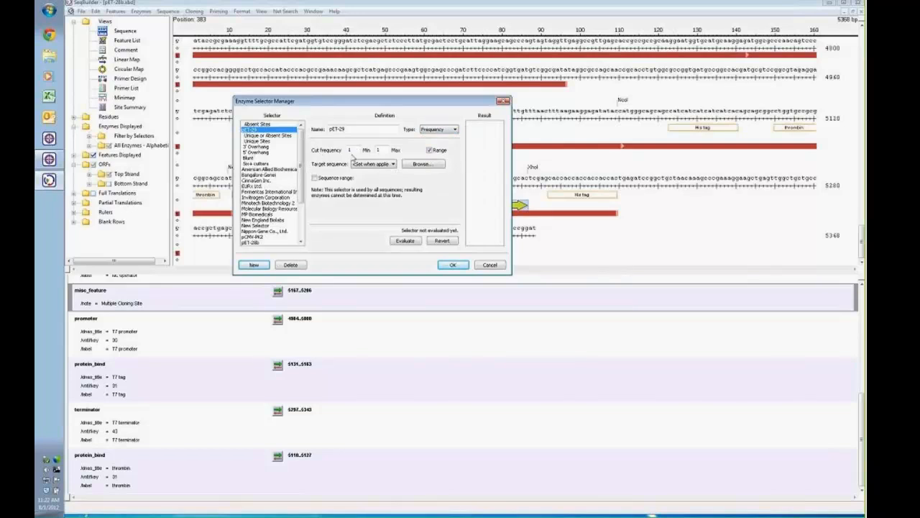
# - Set the pET-29 selector's type to Pick and add AarI to its selected enzymes
pyautogui.click(455, 129)
pyautogui.click(442, 154)
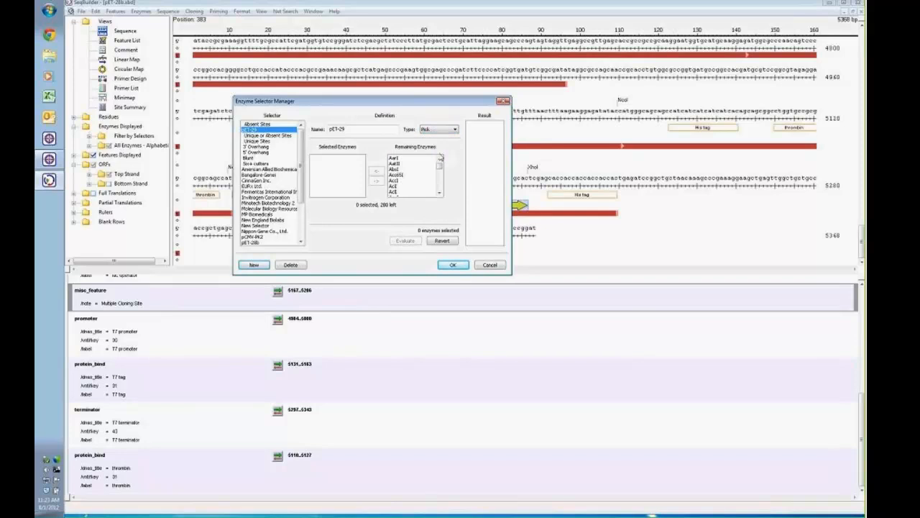
pyautogui.click(395, 157)
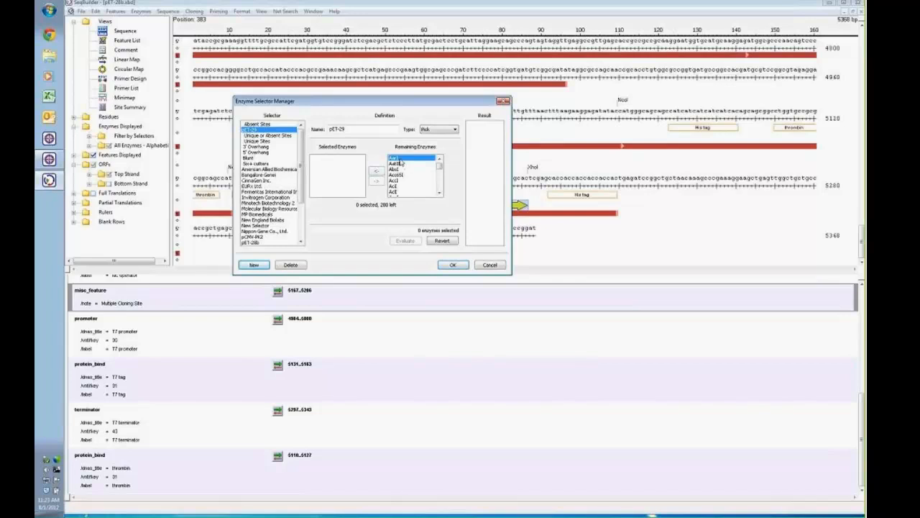
pyautogui.click(376, 173)
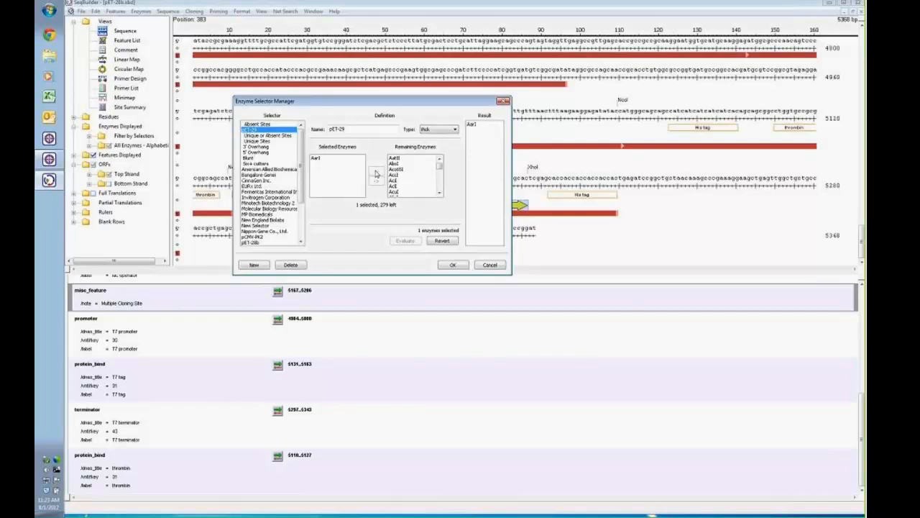
# - Try adding AatII and AciI to the pET-29 selector's enzymes, then discard all changes in the Enzyme Selector Manager
pyautogui.click(395, 158)
pyautogui.click(376, 172)
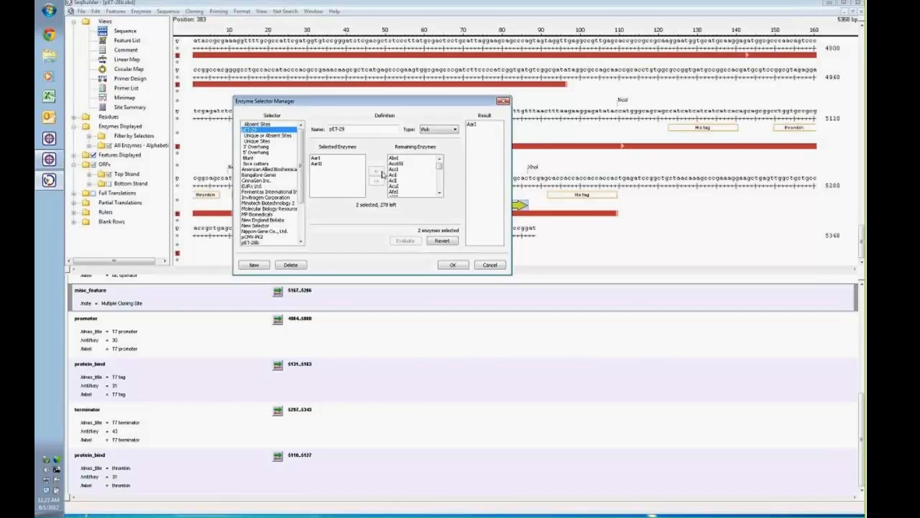
pyautogui.click(398, 177)
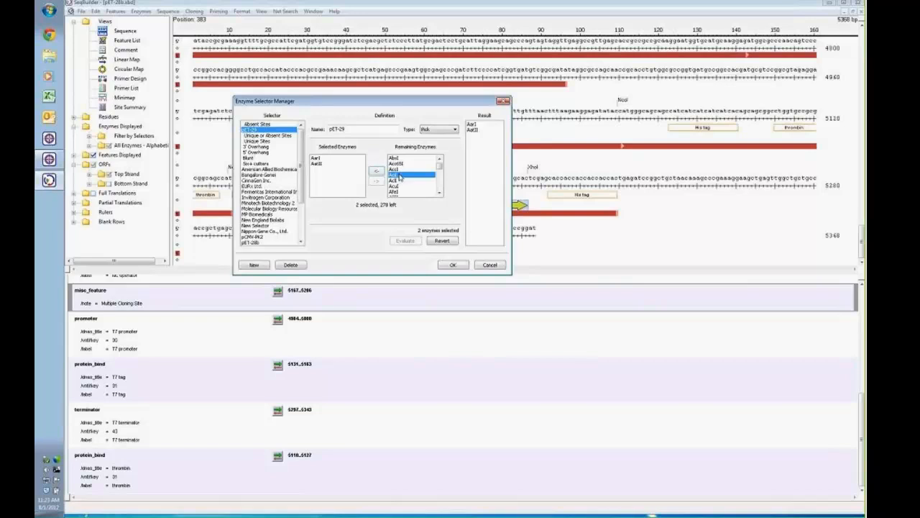
pyautogui.click(376, 172)
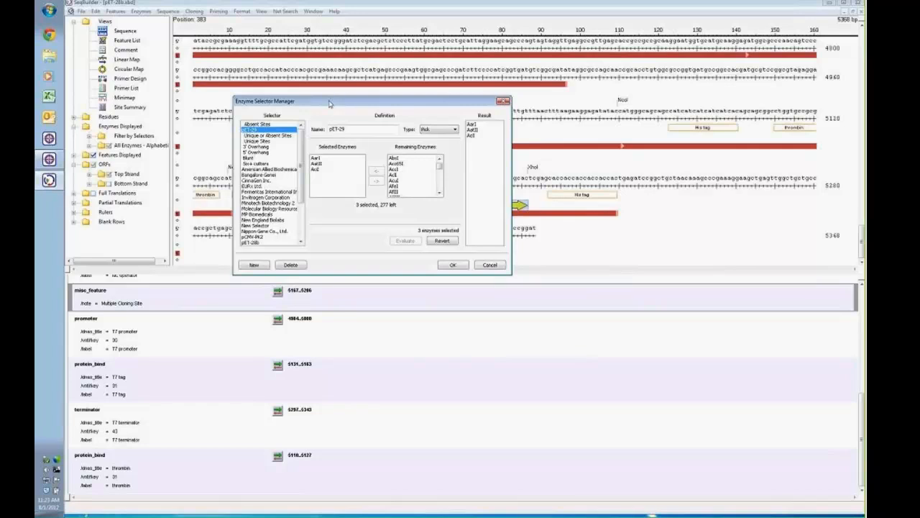
pyautogui.click(495, 266)
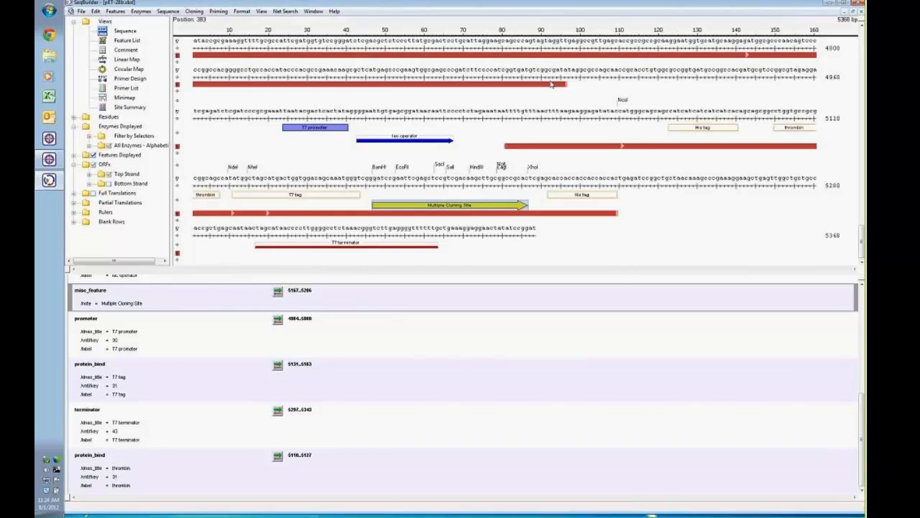
# - Restore the pET-28b document to a floating window, enlarge it, and extend its sequence pane to show the Multiple Cloning Site
pyautogui.click(852, 11)
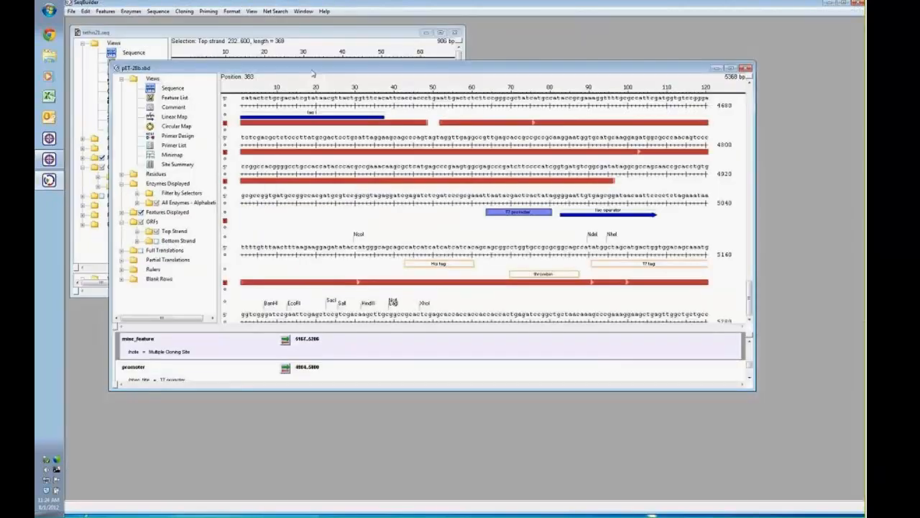
pyautogui.moveTo(313, 71); pyautogui.dragTo(323, 75)
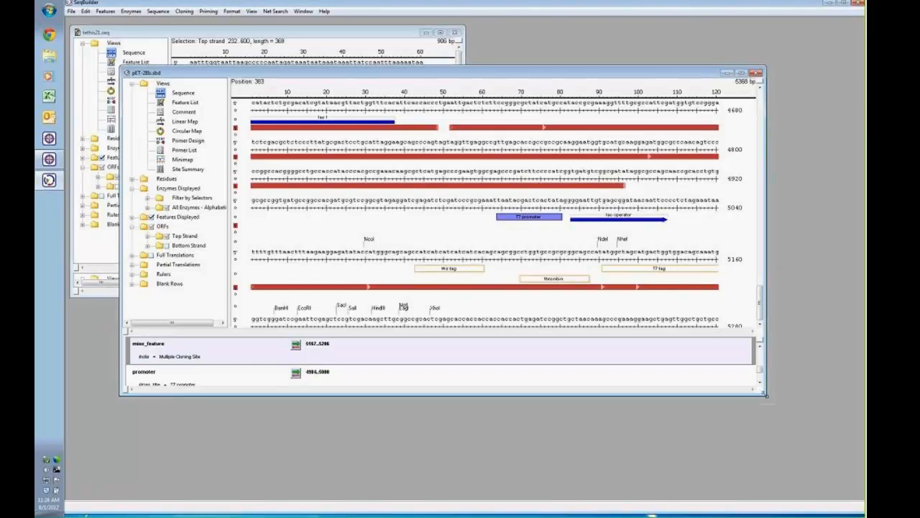
pyautogui.moveTo(766, 395); pyautogui.dragTo(786, 451)
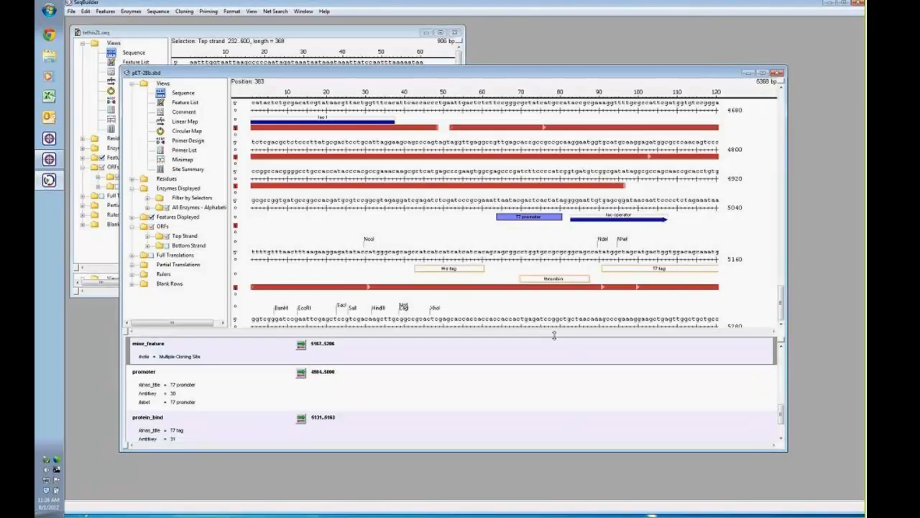
pyautogui.moveTo(554, 334); pyautogui.dragTo(558, 374)
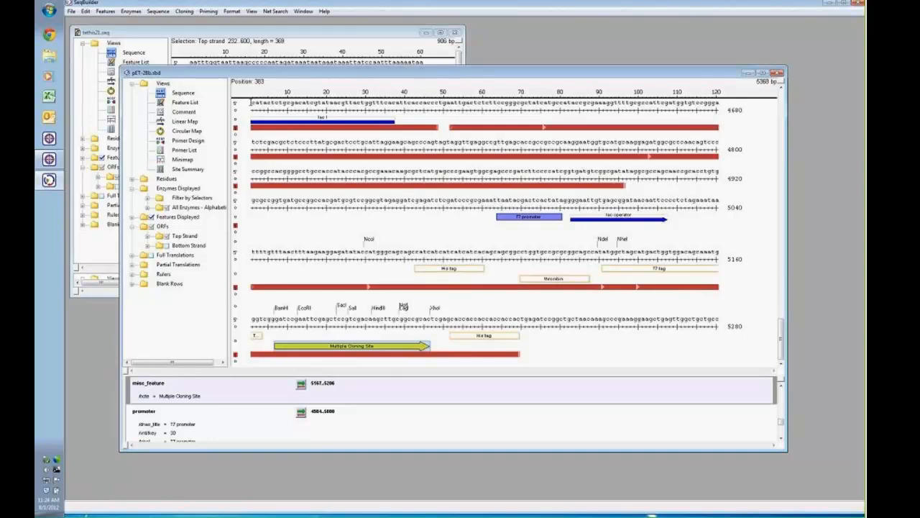
# - Examine the file formats available for opening sequences, and leave without opening a file
pyautogui.click(71, 12)
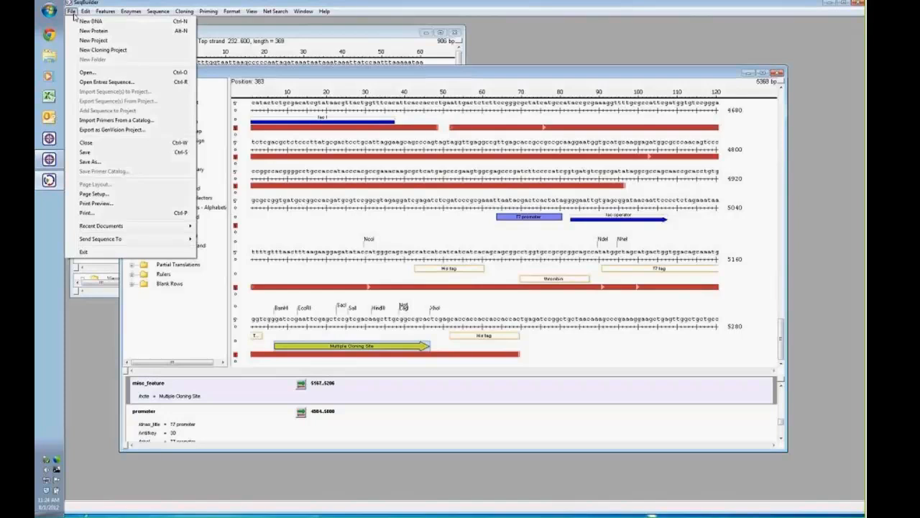
pyautogui.click(87, 72)
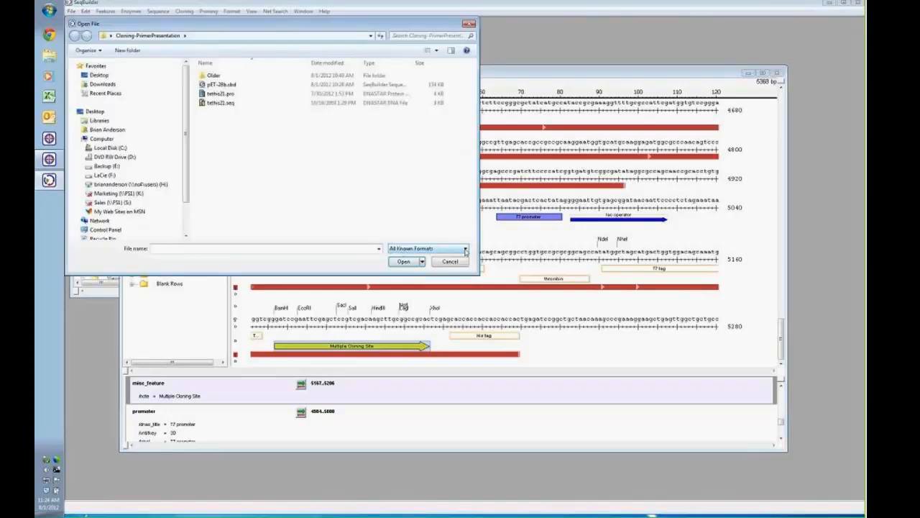
pyautogui.click(465, 249)
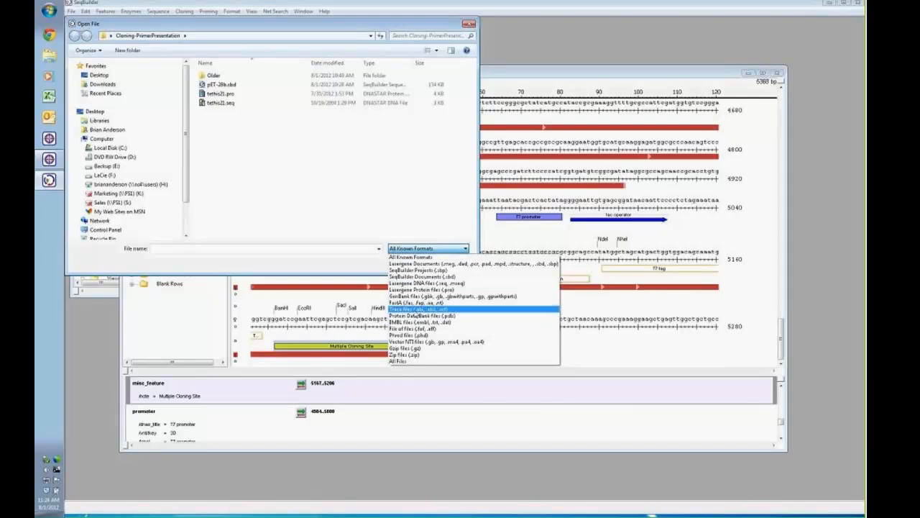
pyautogui.click(415, 162)
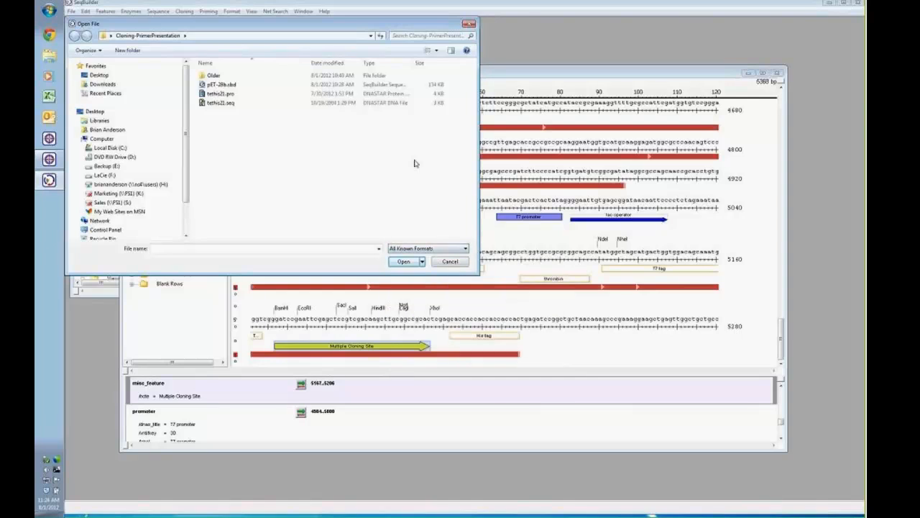
pyautogui.click(450, 262)
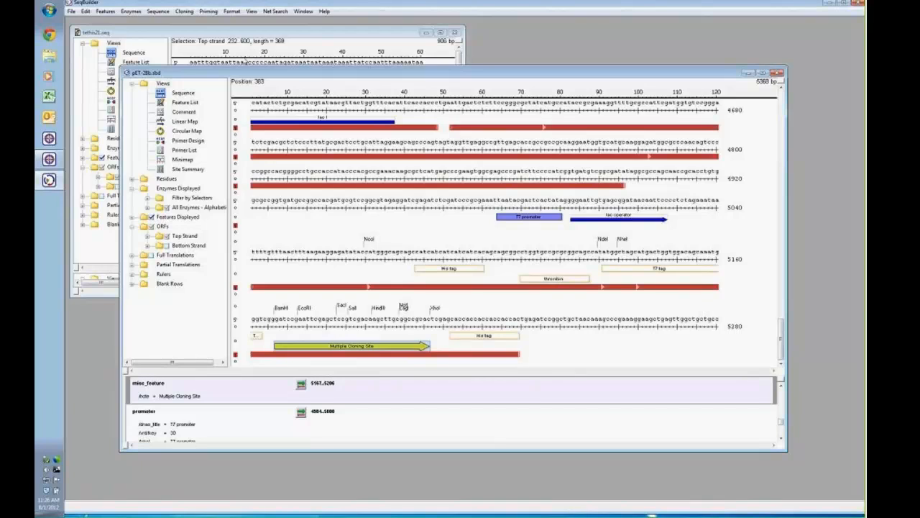
# - Examine the codon assignments of the Standard Genetic Code in the Genetic Code Editor and leave without changes
pyautogui.click(158, 12)
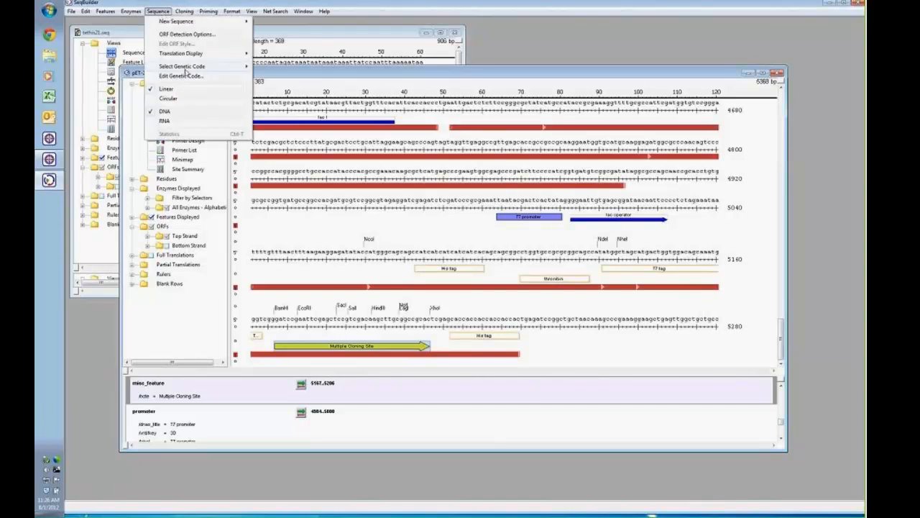
pyautogui.moveTo(183, 66)
pyautogui.click(182, 76)
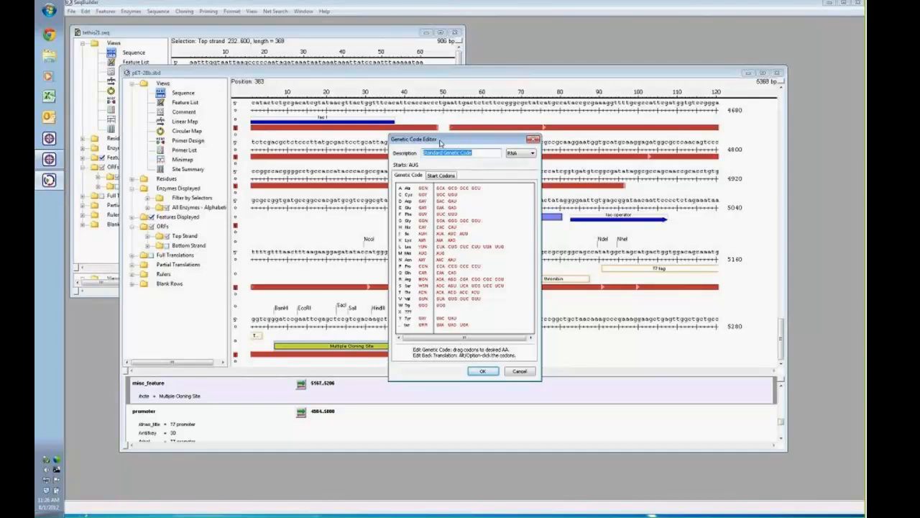
pyautogui.moveTo(439, 141); pyautogui.dragTo(400, 127)
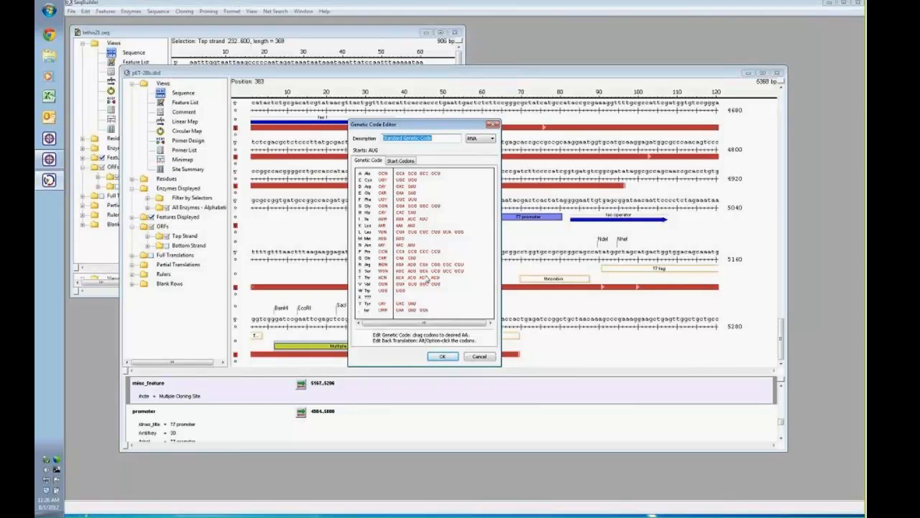
pyautogui.click(476, 357)
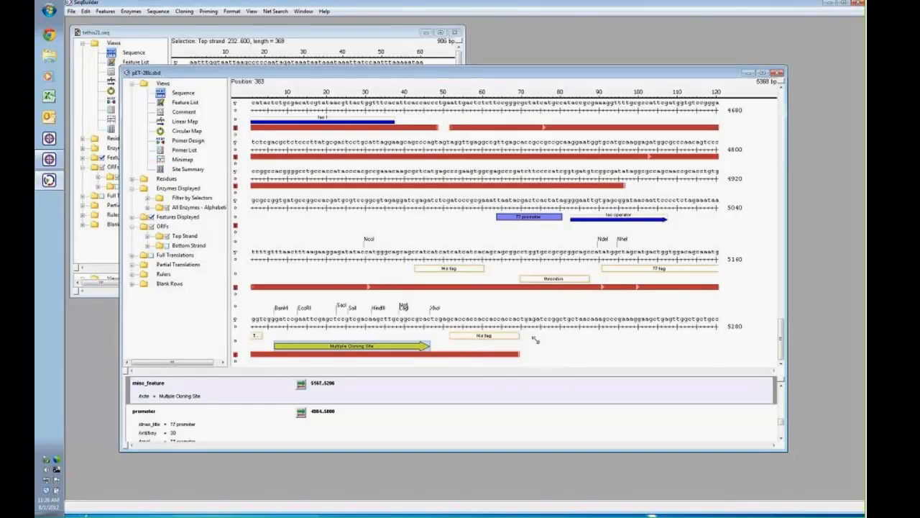
# - Shrink the pET-28b window and view the full histone H2B-1 feature in a maximized tethis21.seq with a taller sequence pane
pyautogui.moveTo(536, 340); pyautogui.dragTo(538, 339)
pyautogui.click(144, 33)
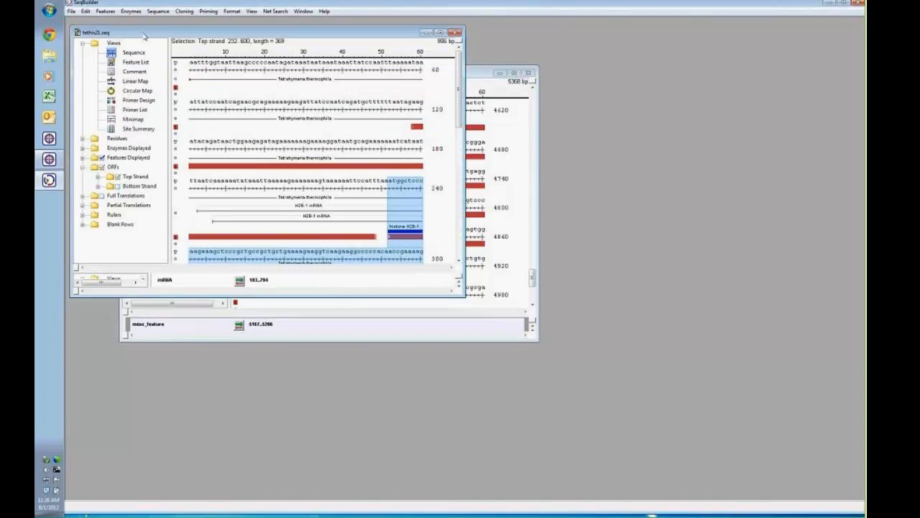
pyautogui.click(441, 32)
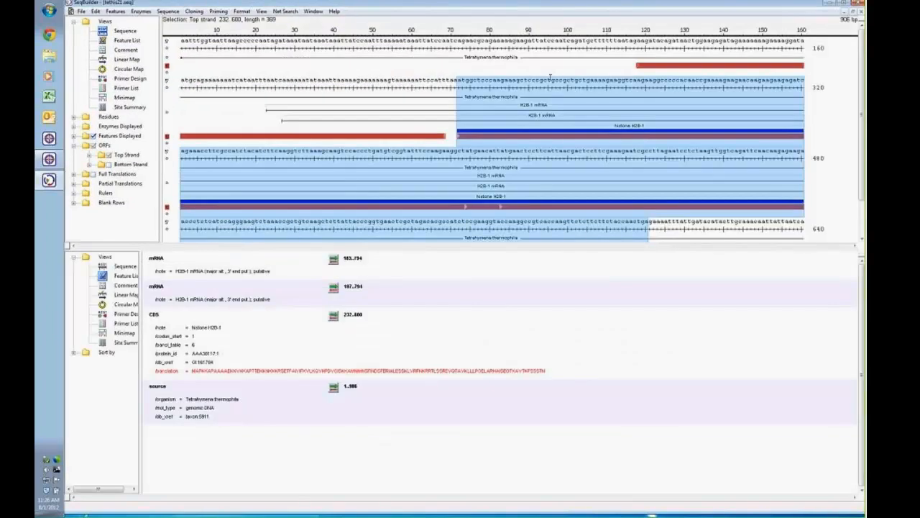
pyautogui.moveTo(464, 247); pyautogui.dragTo(463, 311)
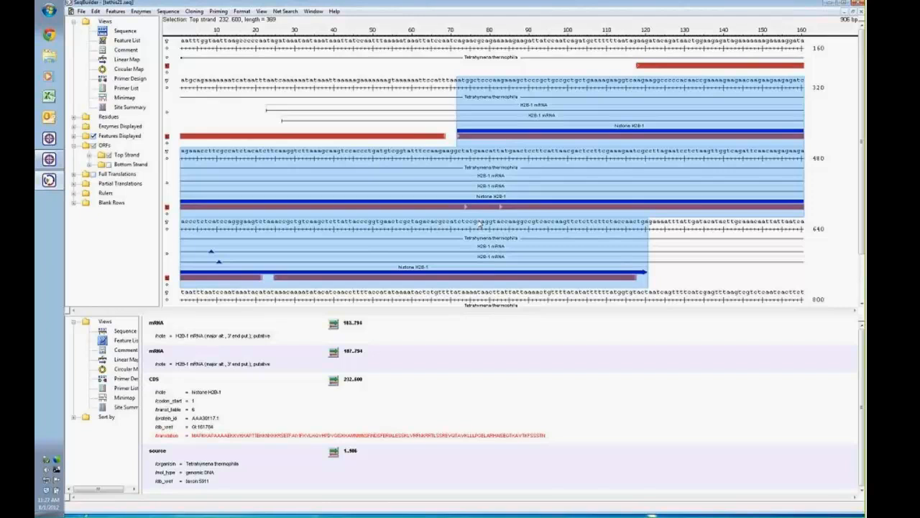
# - Return to the pET-28b document, maximize it, and examine the restriction sites around its Multiple Cloning Site
pyautogui.click(850, 10)
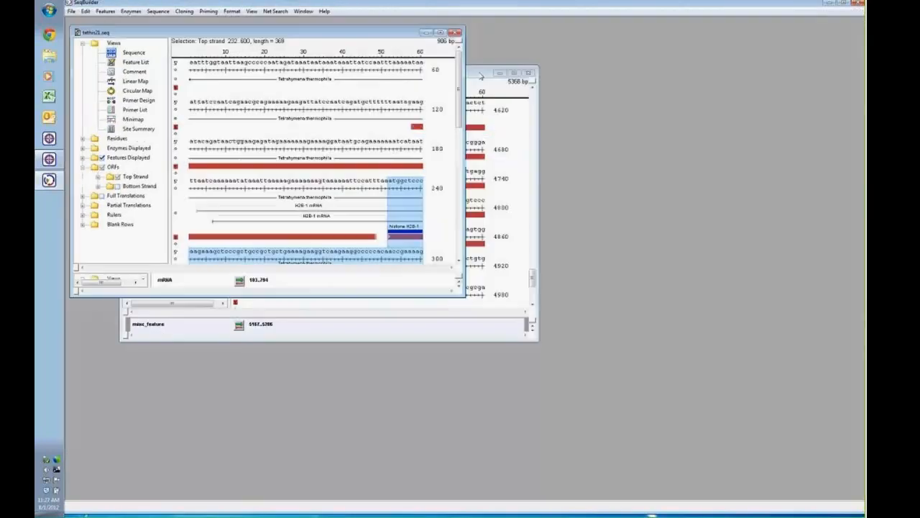
pyautogui.click(480, 74)
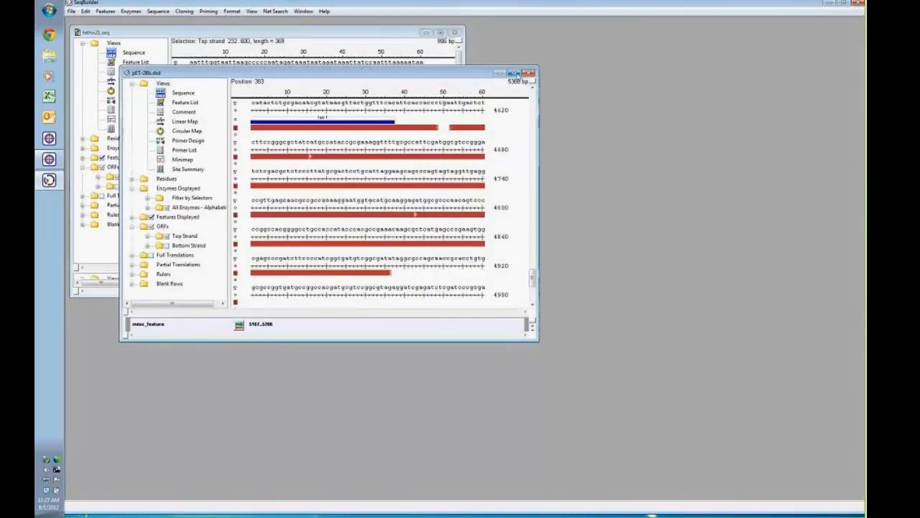
pyautogui.click(514, 72)
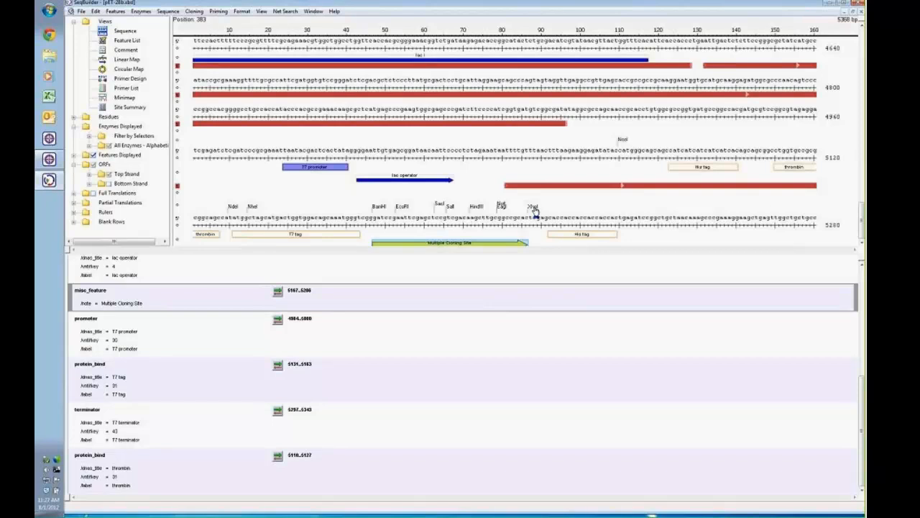
pyautogui.scroll(-1, 742, 167)
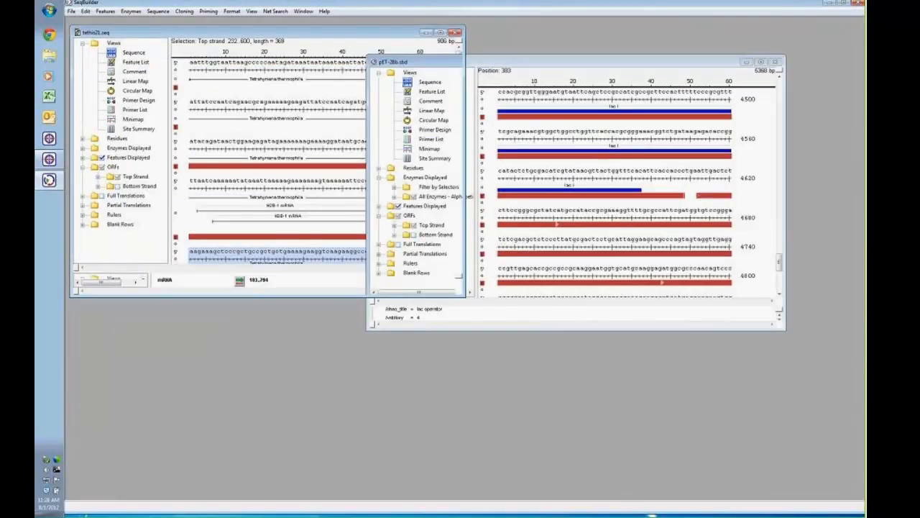
# - Maximize tethis21.seq, extend its sequence pane, and select the histone H2B-1 feature spanning 232 to 600
pyautogui.click(441, 32)
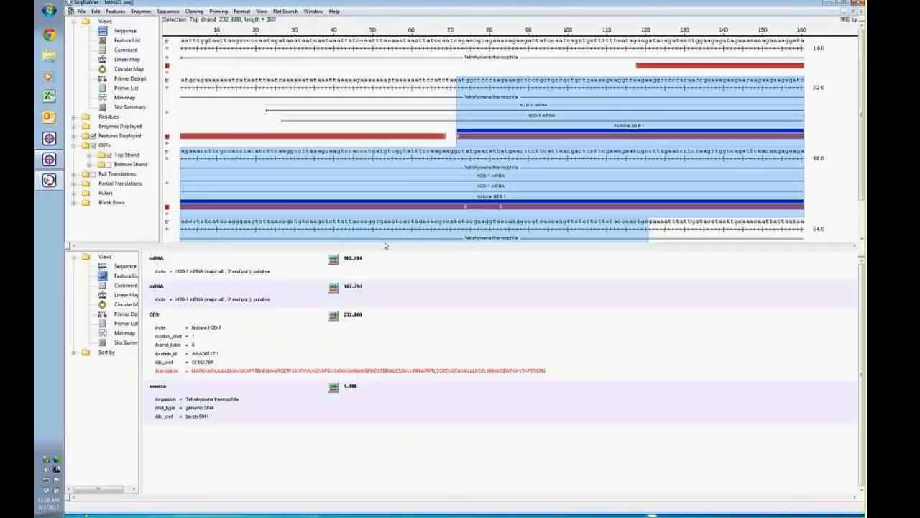
pyautogui.moveTo(384, 246); pyautogui.dragTo(404, 369)
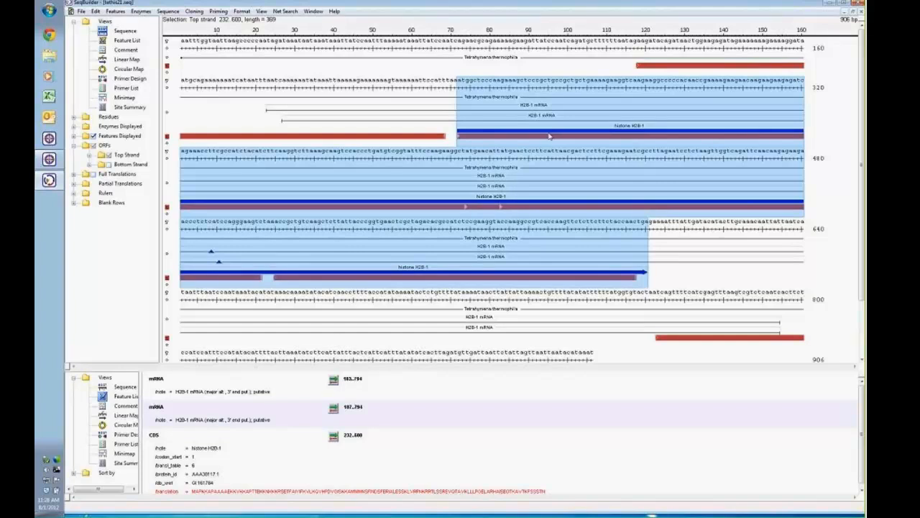
pyautogui.moveTo(410, 42); pyautogui.dragTo(519, 41)
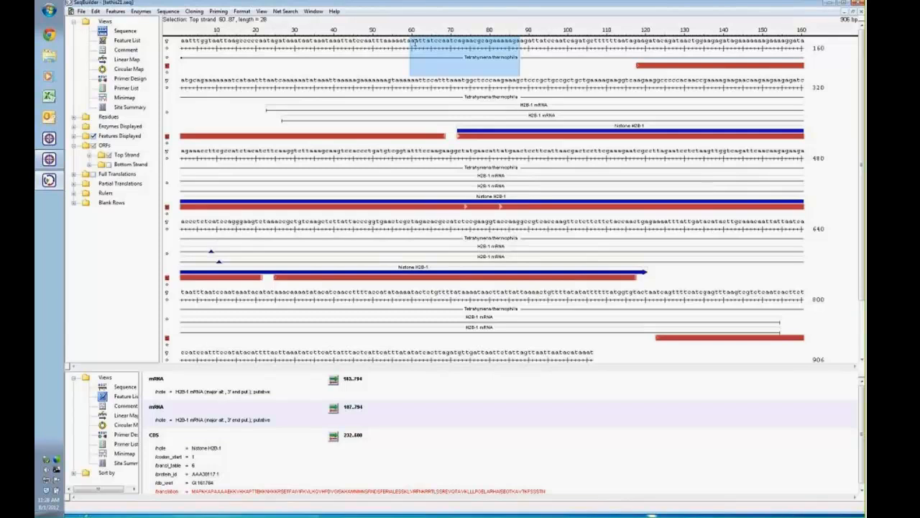
pyautogui.click(478, 133)
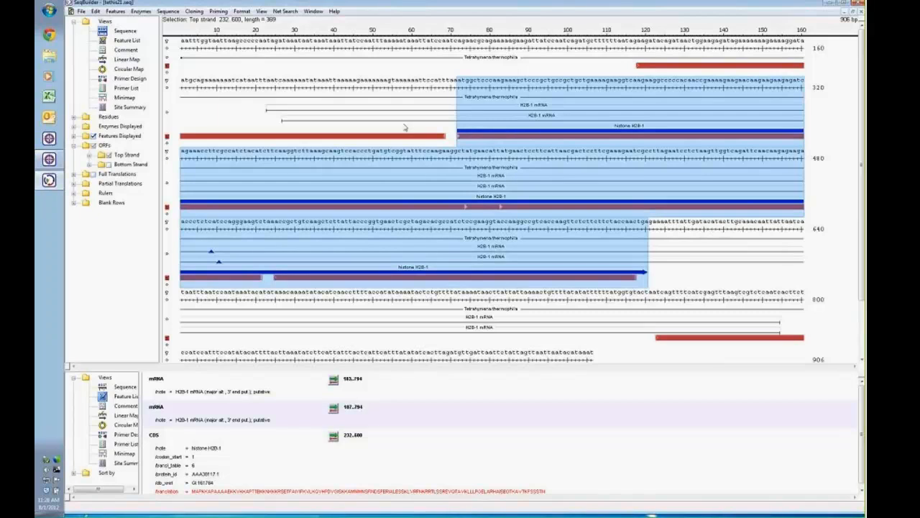
# - Create a primer pair ending exactly at the 232–600 selection, reviewing the conditions and primer characteristics and keeping their preset values
pyautogui.click(219, 12)
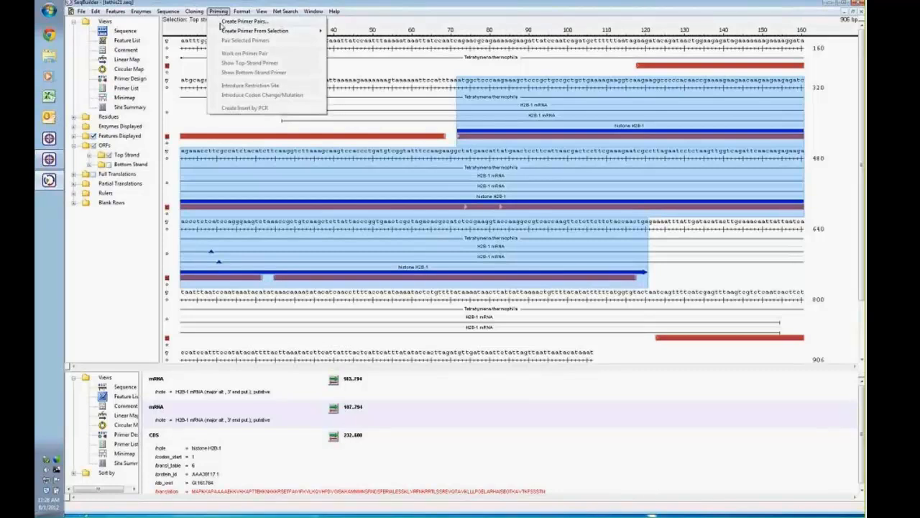
pyautogui.moveTo(225, 33)
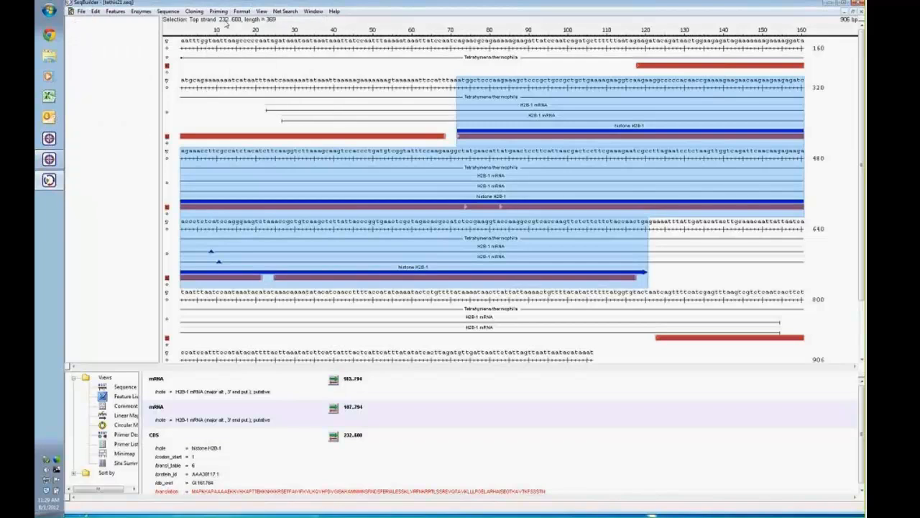
pyautogui.click(243, 22)
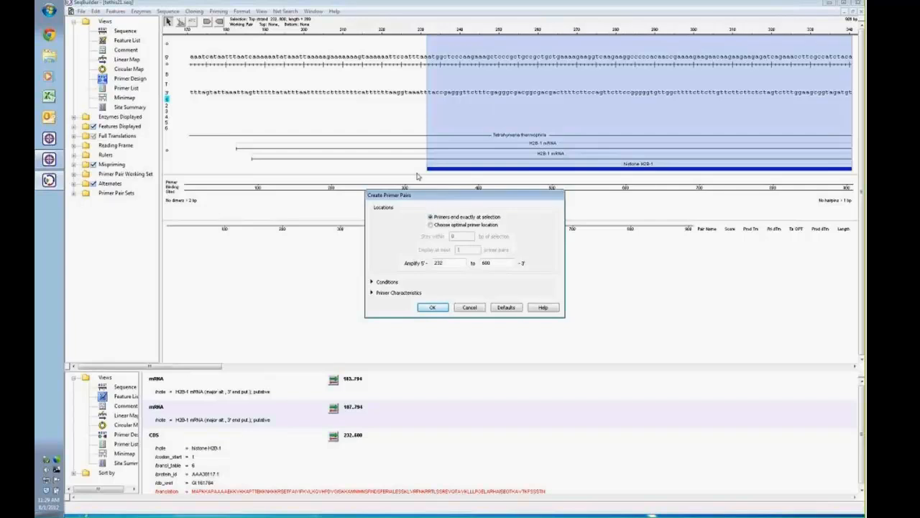
pyautogui.moveTo(410, 195); pyautogui.dragTo(395, 172)
pyautogui.click(355, 259)
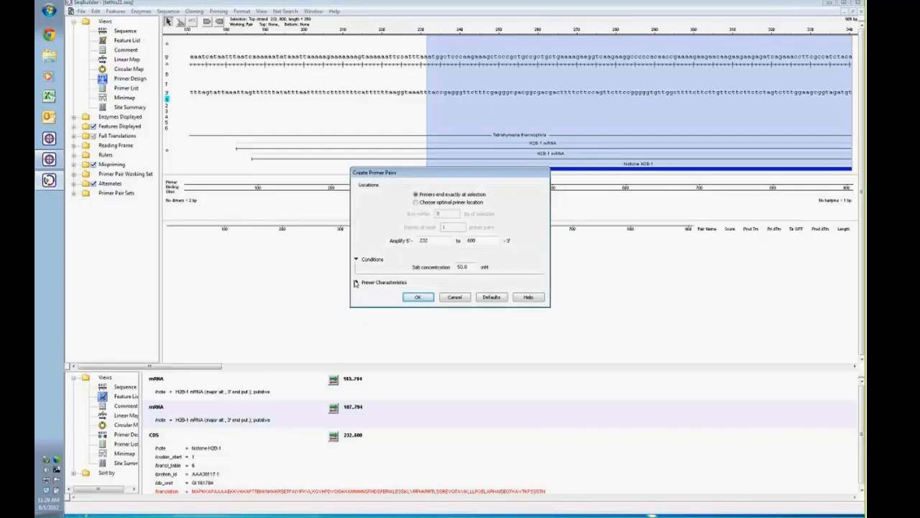
pyautogui.click(355, 283)
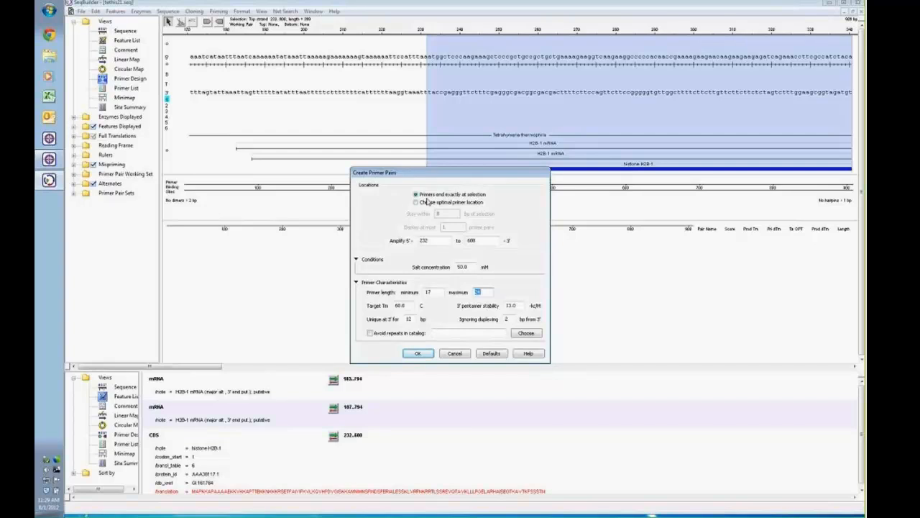
pyautogui.moveTo(470, 174); pyautogui.dragTo(483, 204)
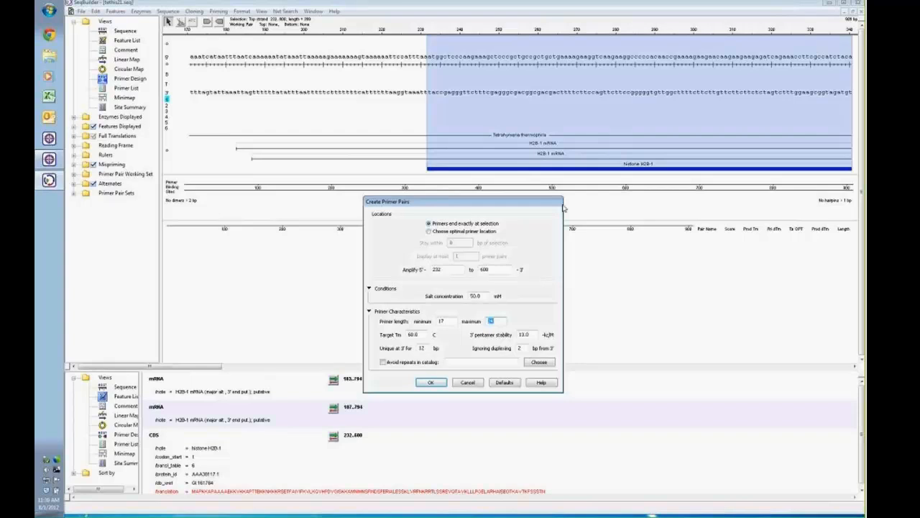
pyautogui.click(430, 381)
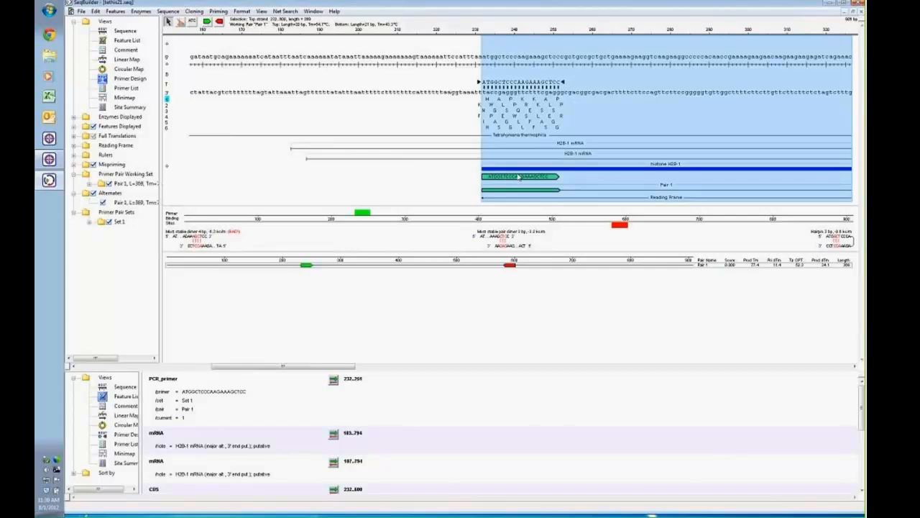
# - Compare both primers, then silently change the second lysine codon under the top-strand primer to AAG and reopen its codon choices to check
pyautogui.click(220, 23)
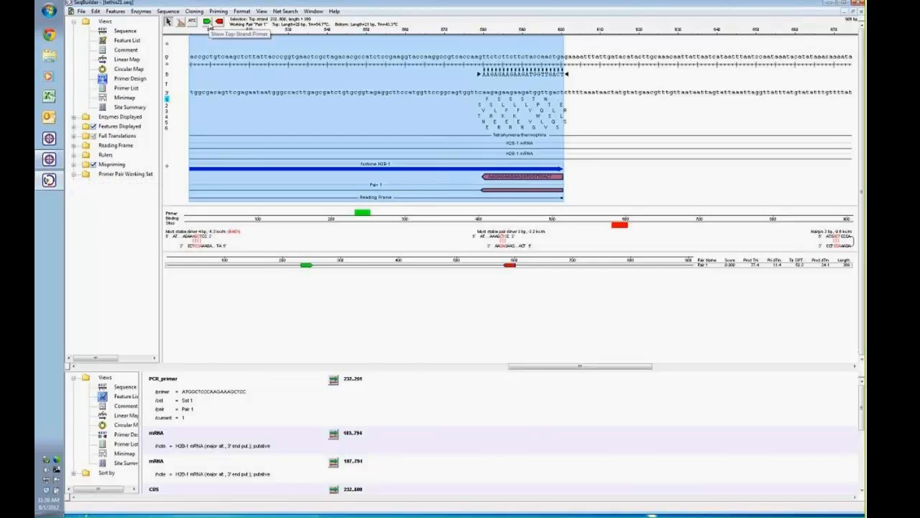
pyautogui.click(207, 22)
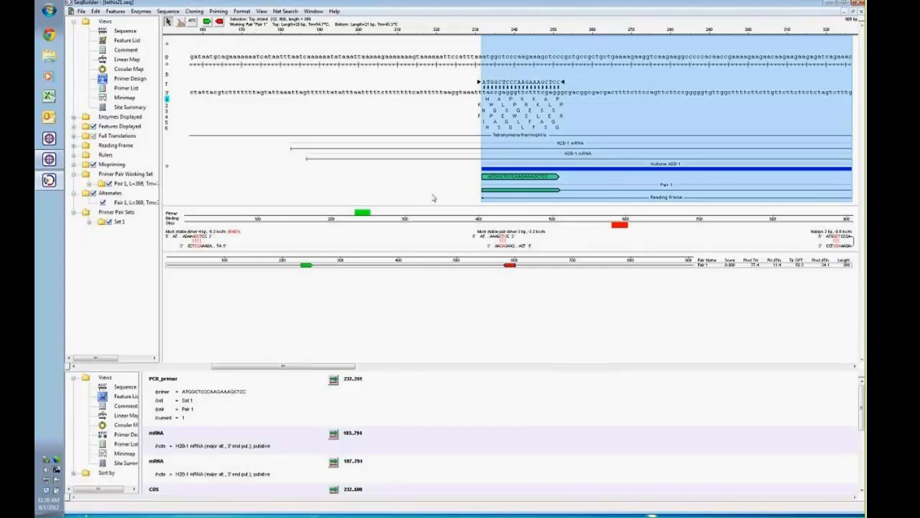
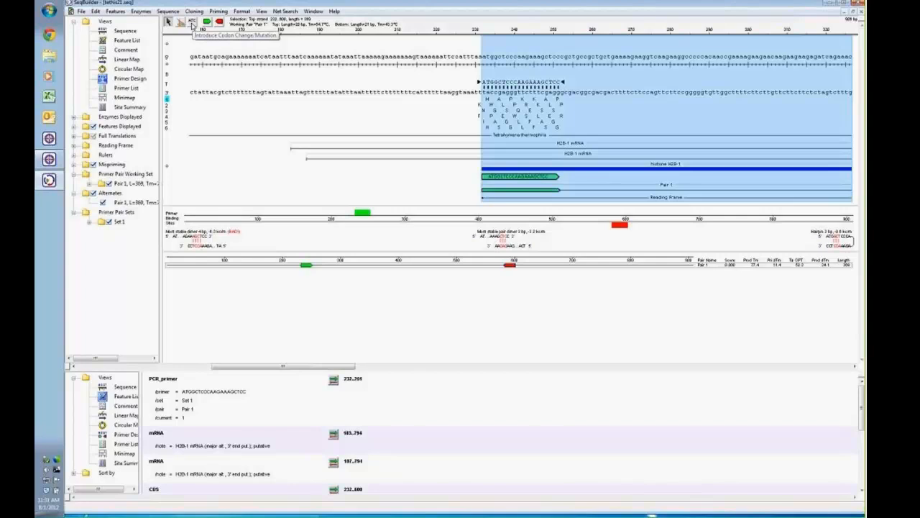
pyautogui.click(192, 24)
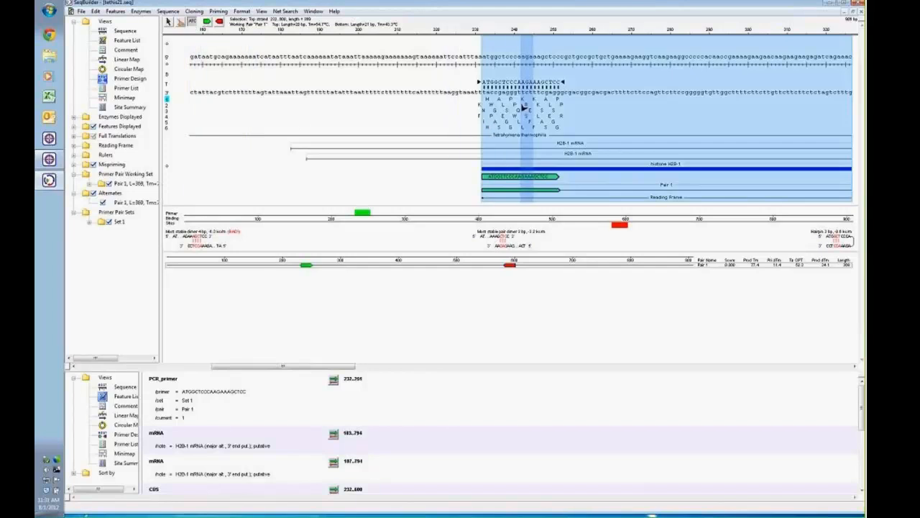
pyautogui.click(534, 102)
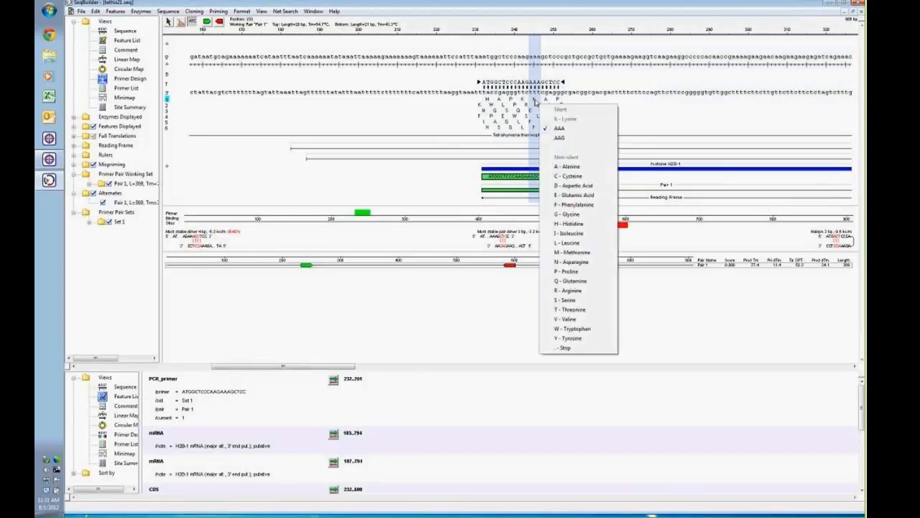
pyautogui.click(569, 138)
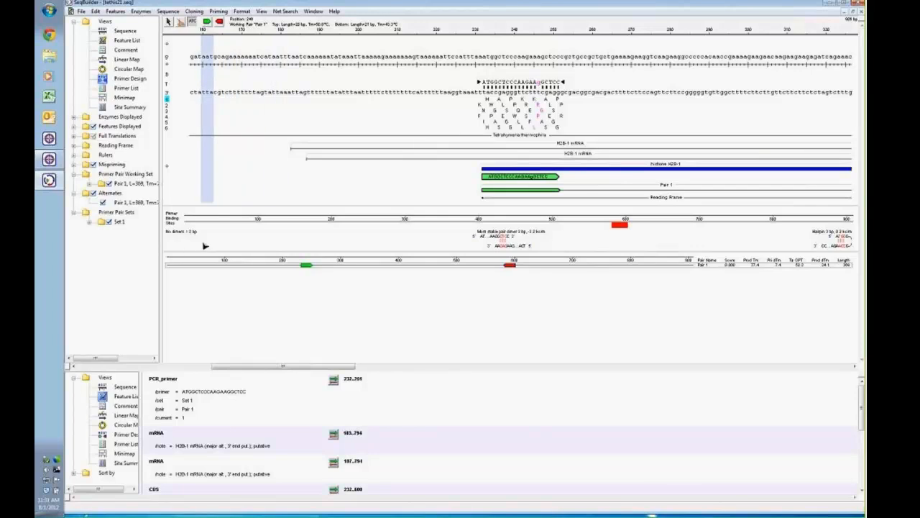
pyautogui.rightClick(535, 102)
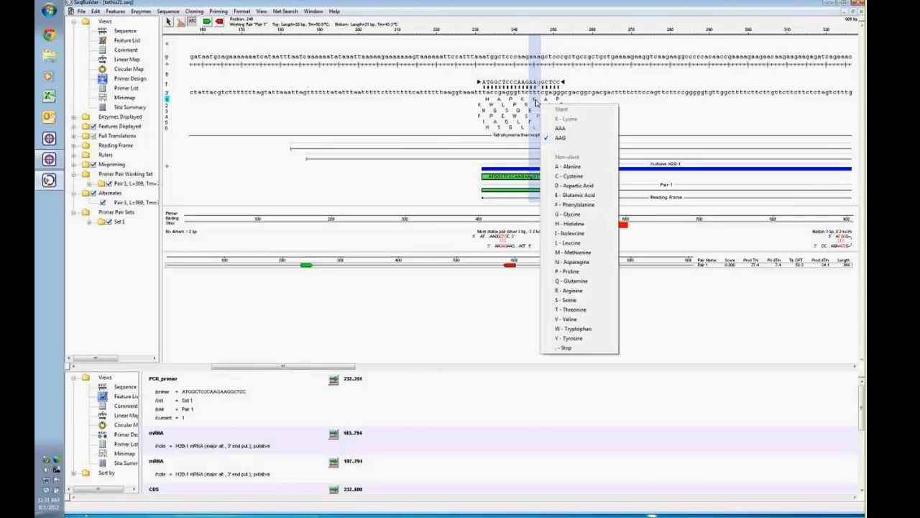
pyautogui.click(298, 312)
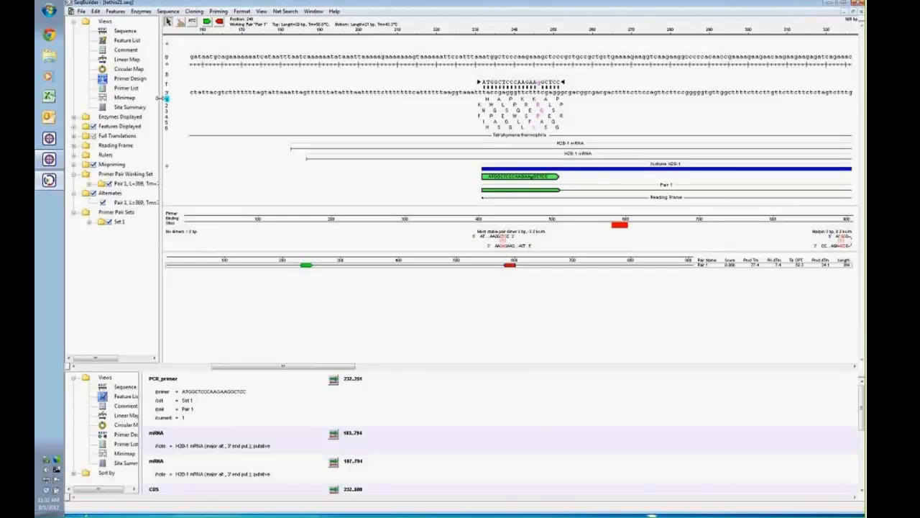
# - Review the edited pair in the primer list, then introduce an NdeI site just upstream of the top-strand primer in Primer Design
pyautogui.click(126, 89)
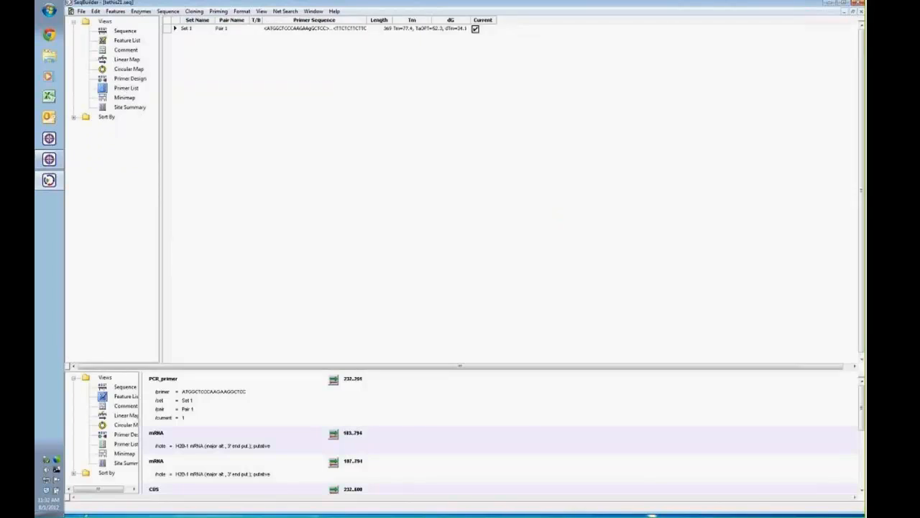
pyautogui.click(132, 79)
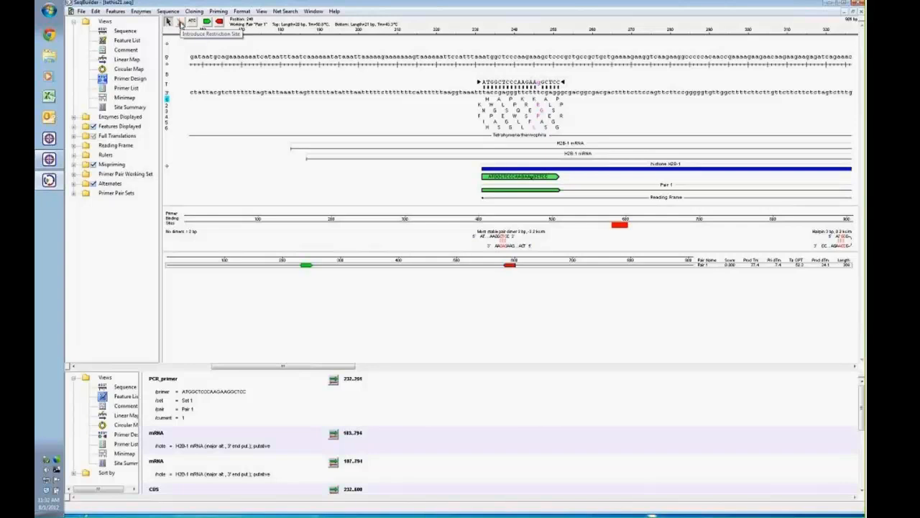
pyautogui.click(179, 23)
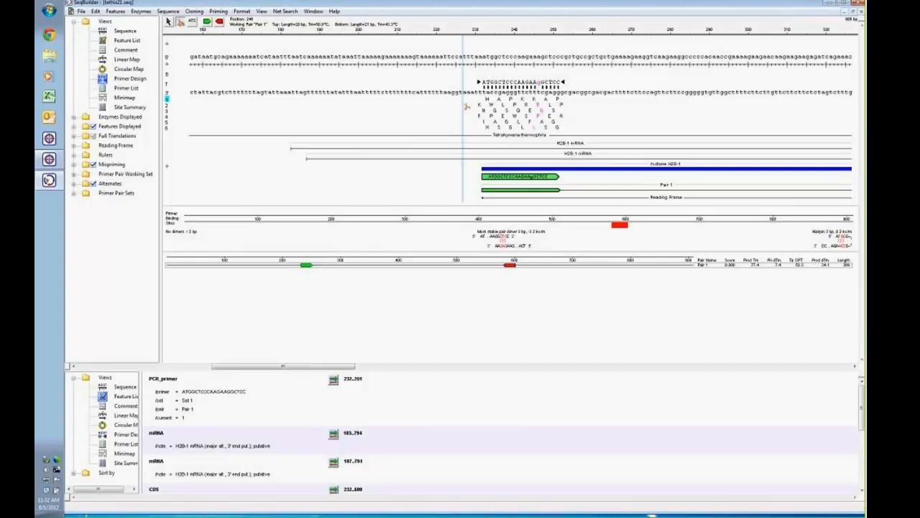
pyautogui.click(465, 106)
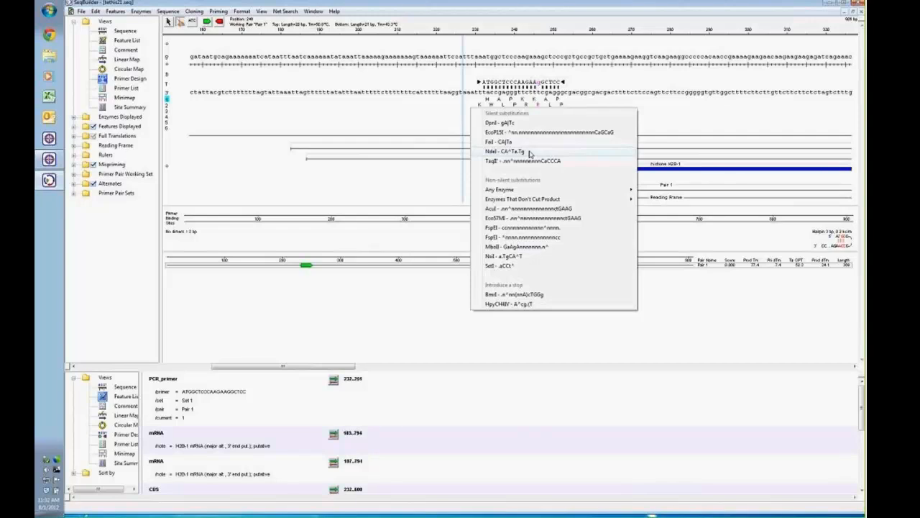
pyautogui.click(507, 151)
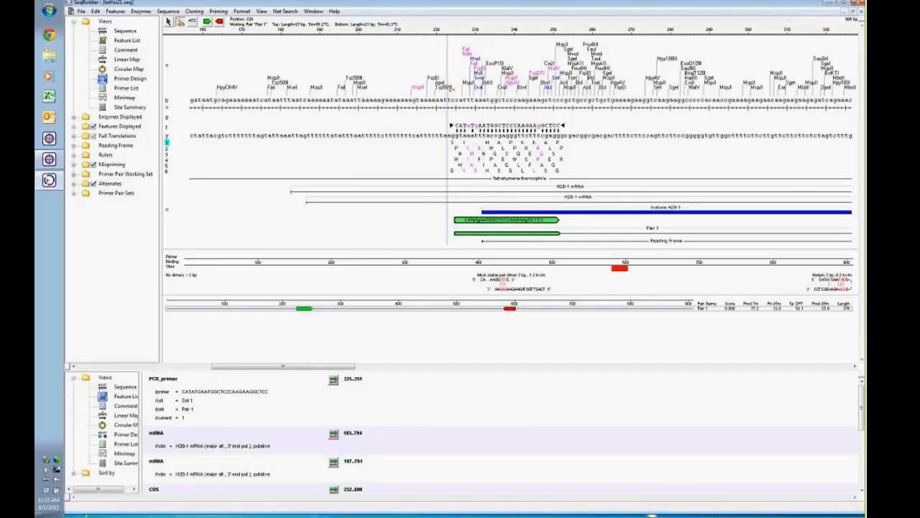
# - Limit the displayed restriction enzymes to the pET-28b selector instead of all enzymes
pyautogui.click(74, 118)
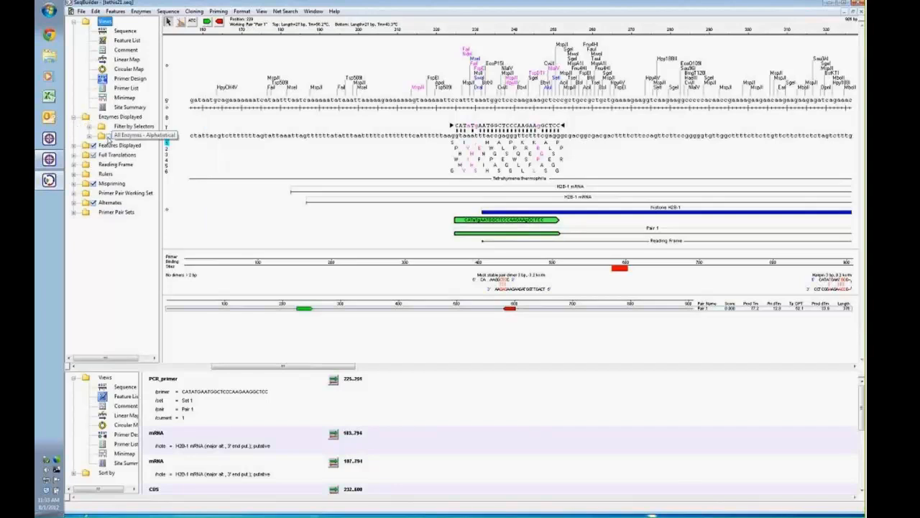
pyautogui.click(108, 136)
pyautogui.click(92, 126)
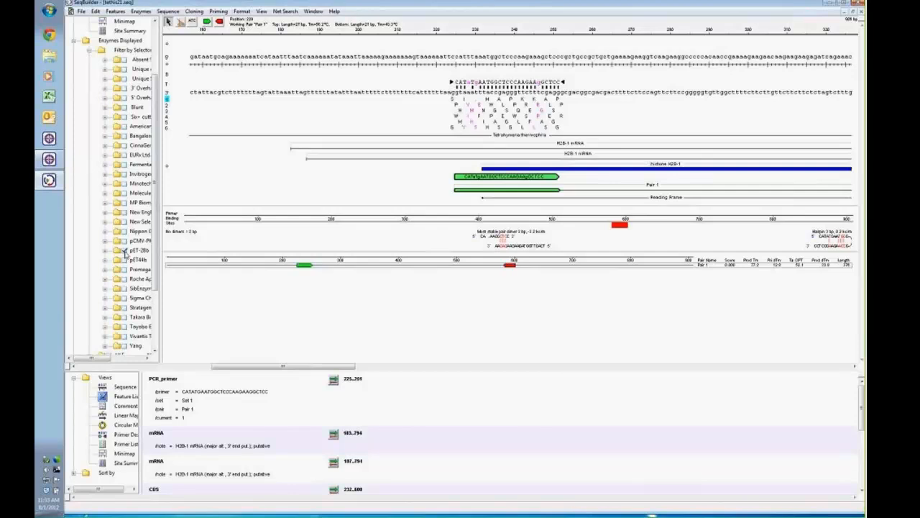
pyautogui.click(92, 51)
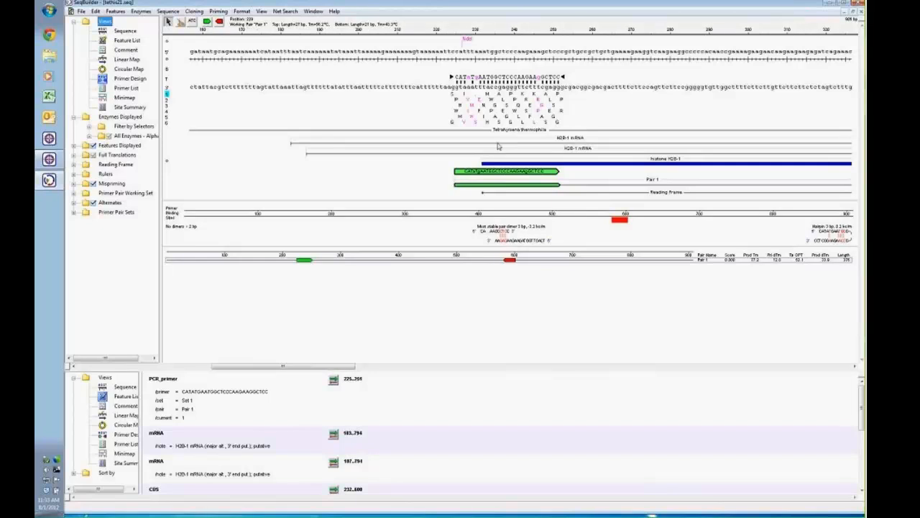
# - Introduce an XhoI site into the bottom-strand primer at the end of the histone H2B-1 feature, choosing from any enzyme
pyautogui.click(219, 21)
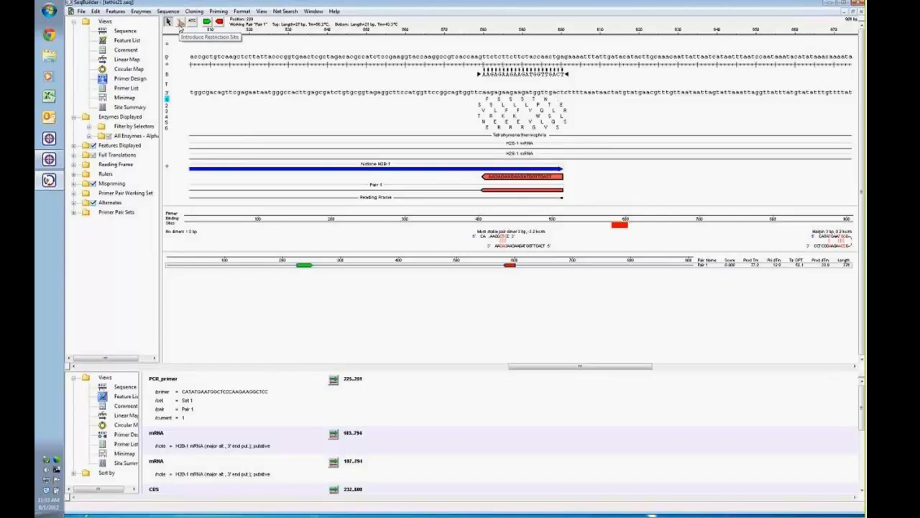
pyautogui.click(180, 22)
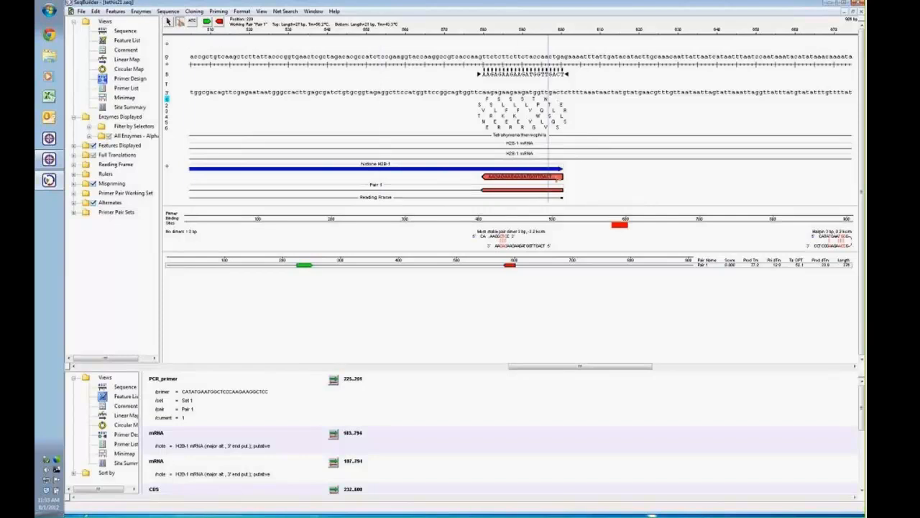
pyautogui.click(565, 180)
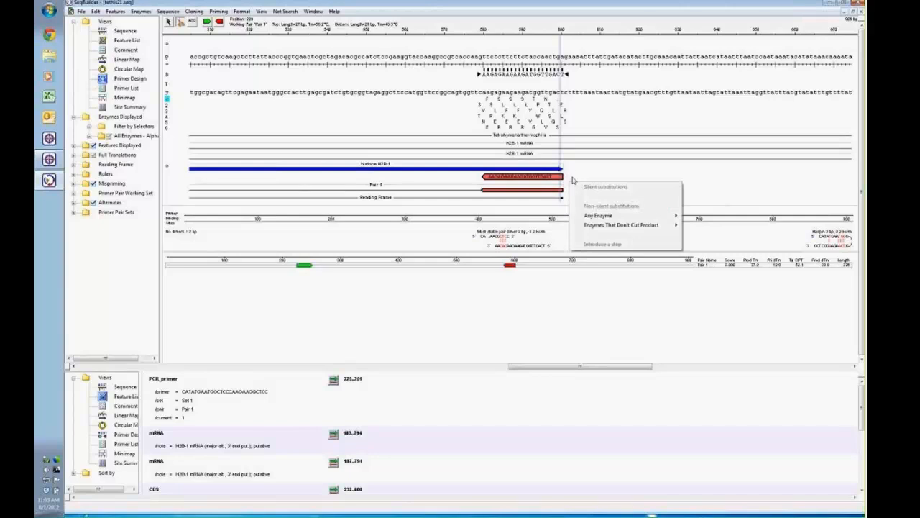
pyautogui.click(170, 23)
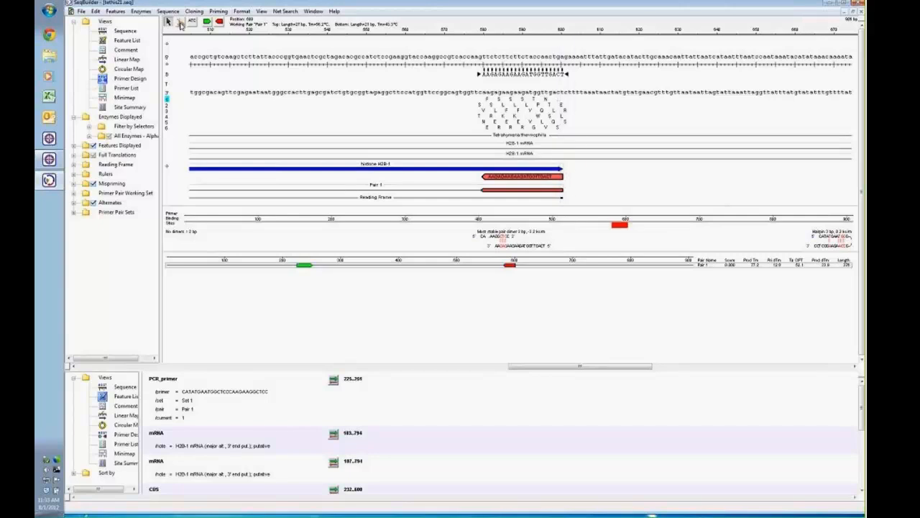
pyautogui.click(567, 168)
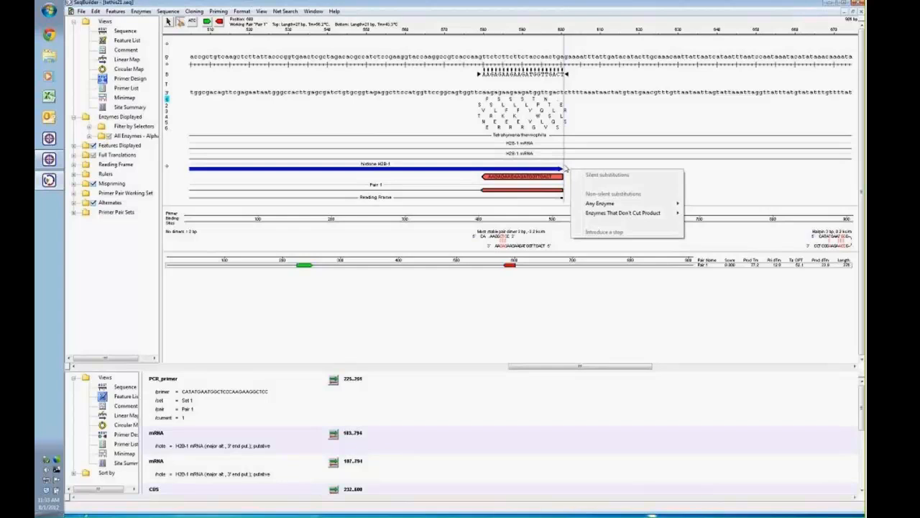
pyautogui.moveTo(590, 205)
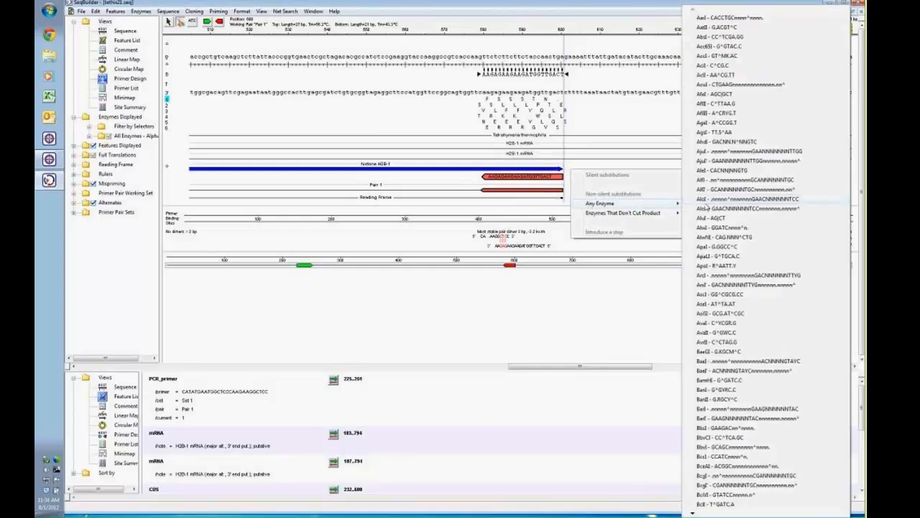
pyautogui.scroll(-15, 716, 208)
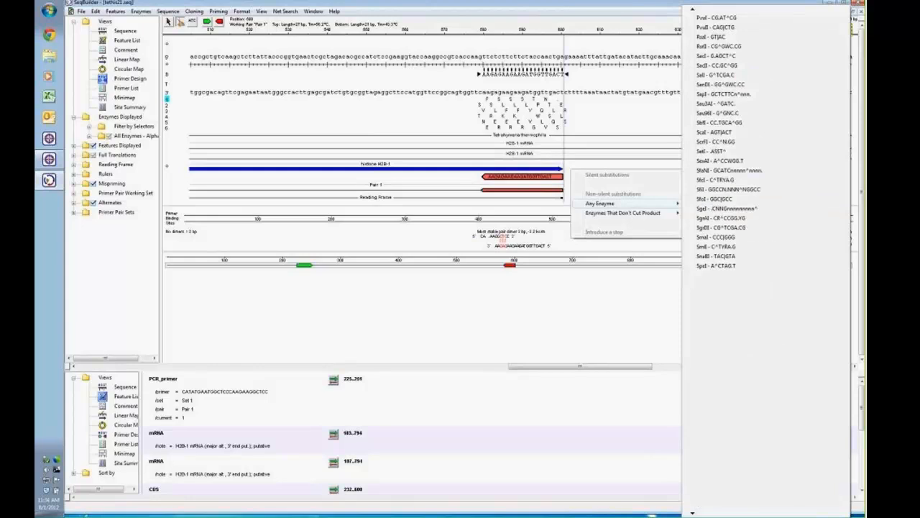
pyautogui.scroll(-4, 716, 208)
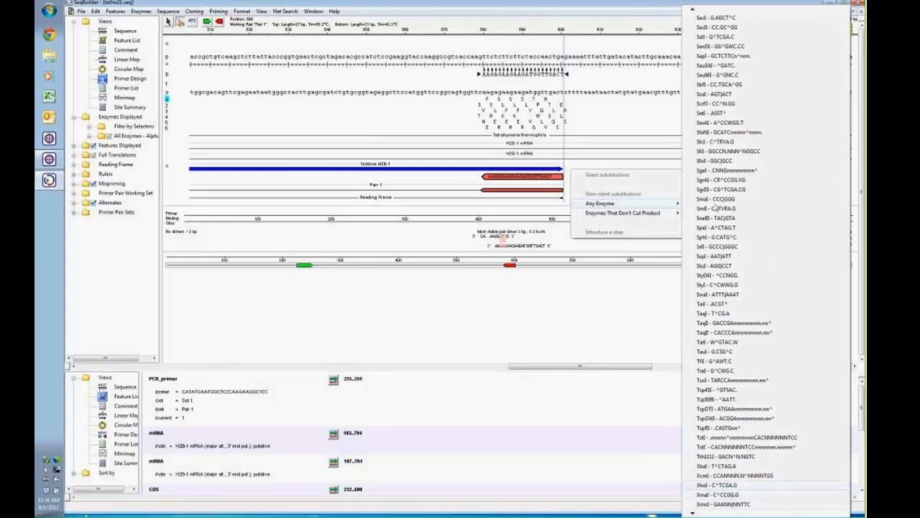
pyautogui.click(716, 208)
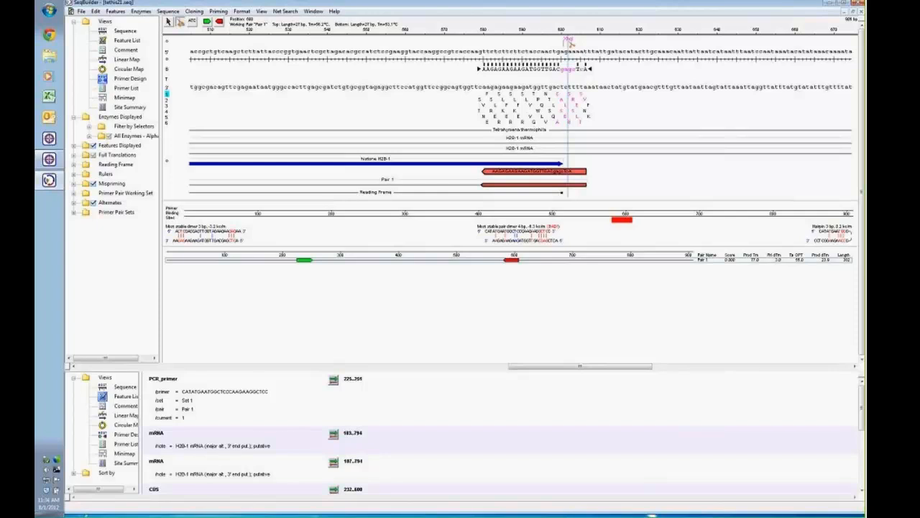
# - Review the edited pair in the primer list and check the file types offered for saving a primer catalog, without saving it
pyautogui.click(207, 22)
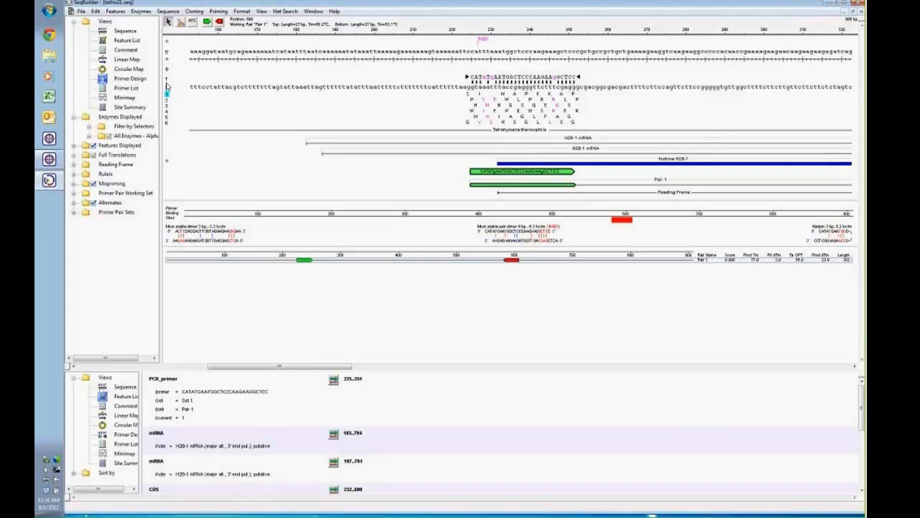
pyautogui.click(133, 87)
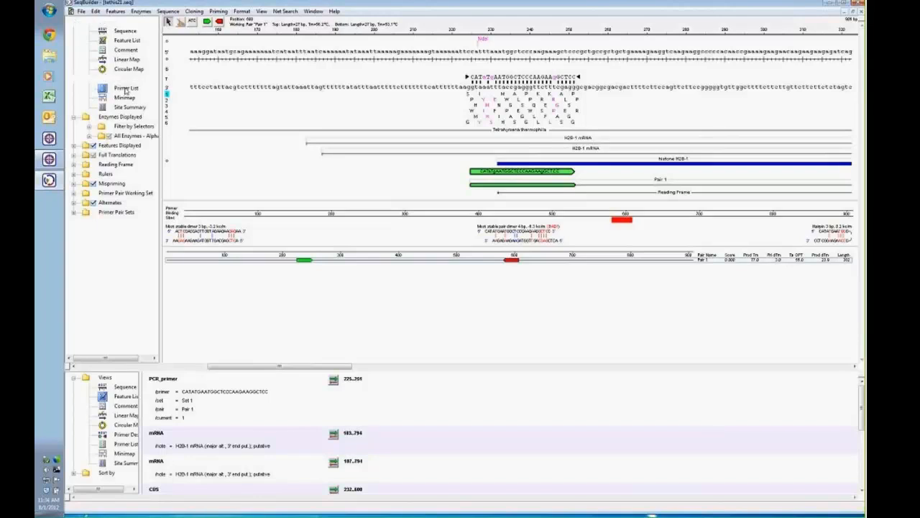
pyautogui.click(81, 11)
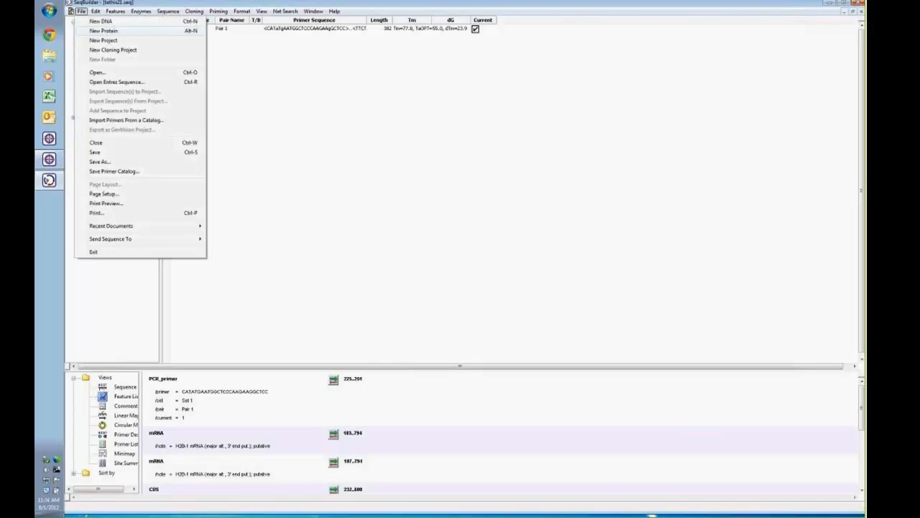
pyautogui.click(140, 173)
pyautogui.click(183, 227)
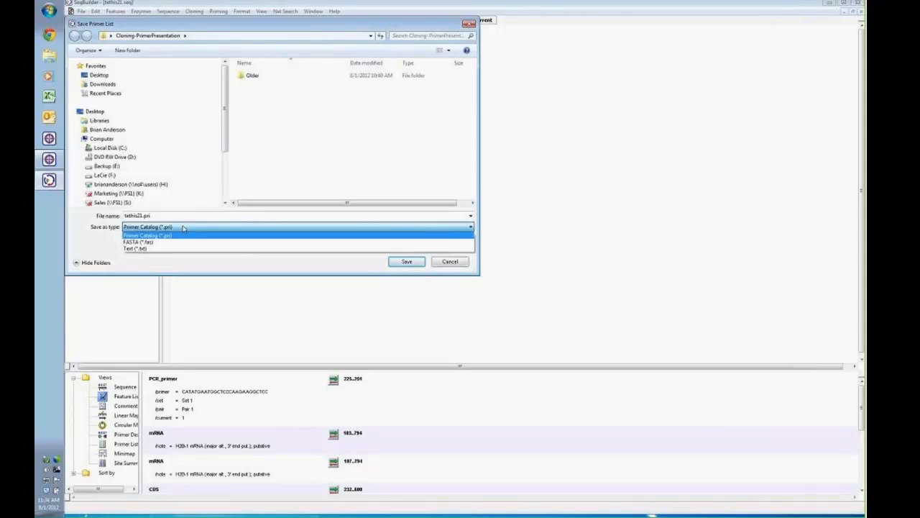
pyautogui.click(450, 261)
pyautogui.click(450, 261)
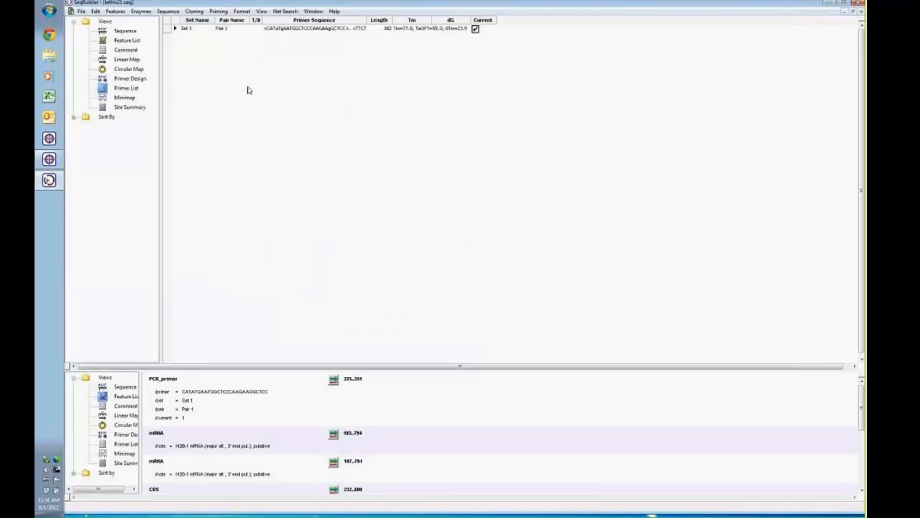
# - In Primer Design, select the sequence from the NdeI site in the top-strand primer to the XhoI site in the bottom-strand primer
pyautogui.click(126, 79)
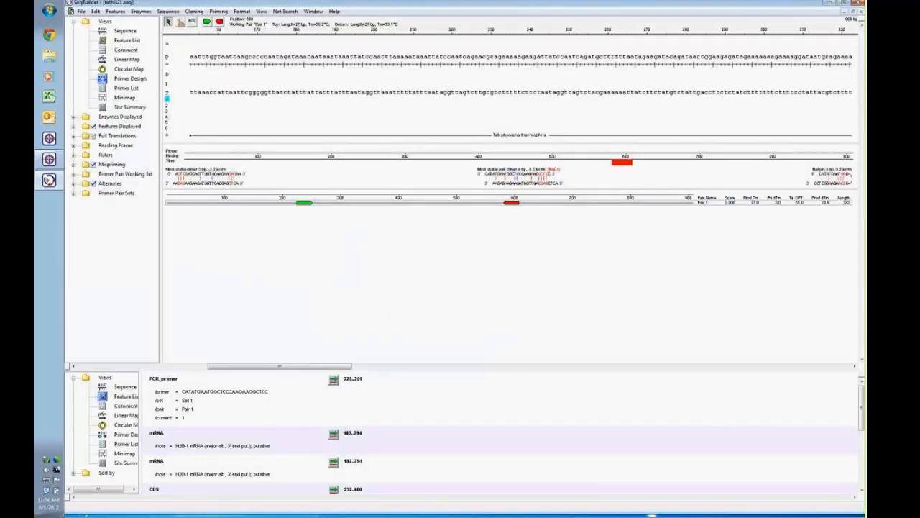
pyautogui.click(207, 21)
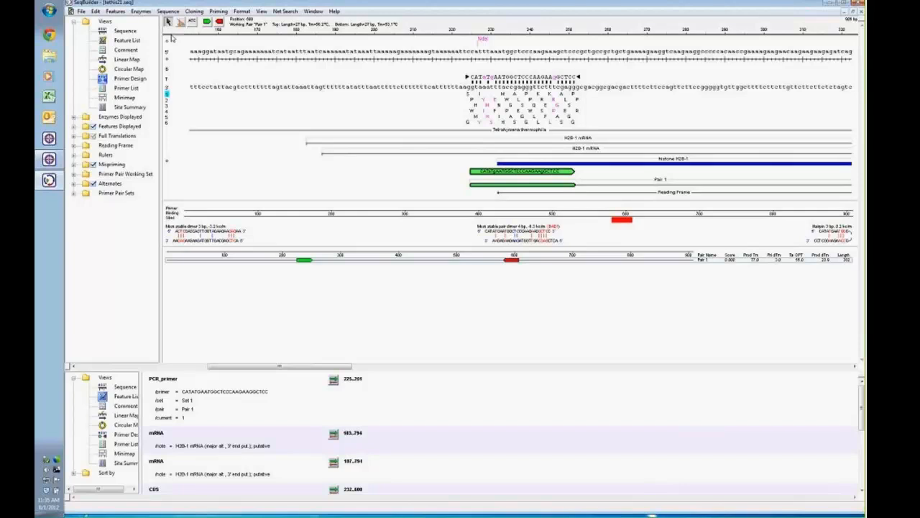
pyautogui.click(482, 39)
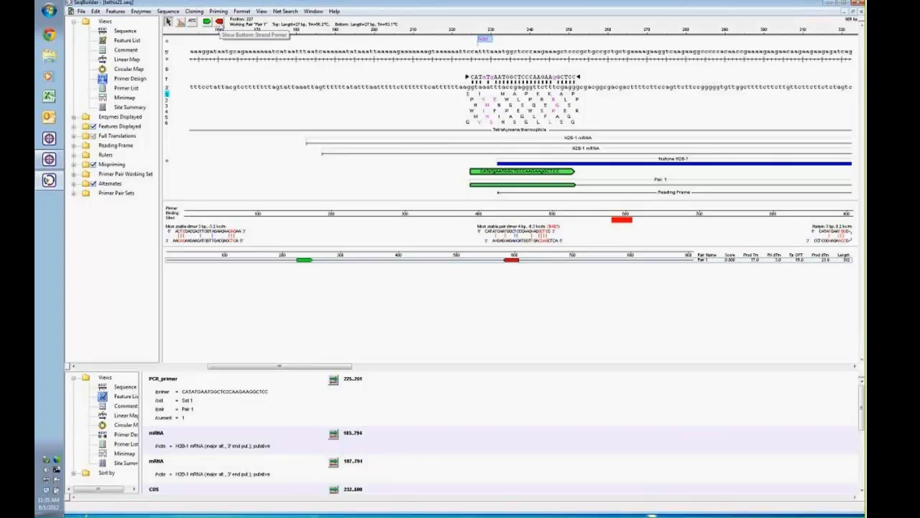
pyautogui.click(219, 22)
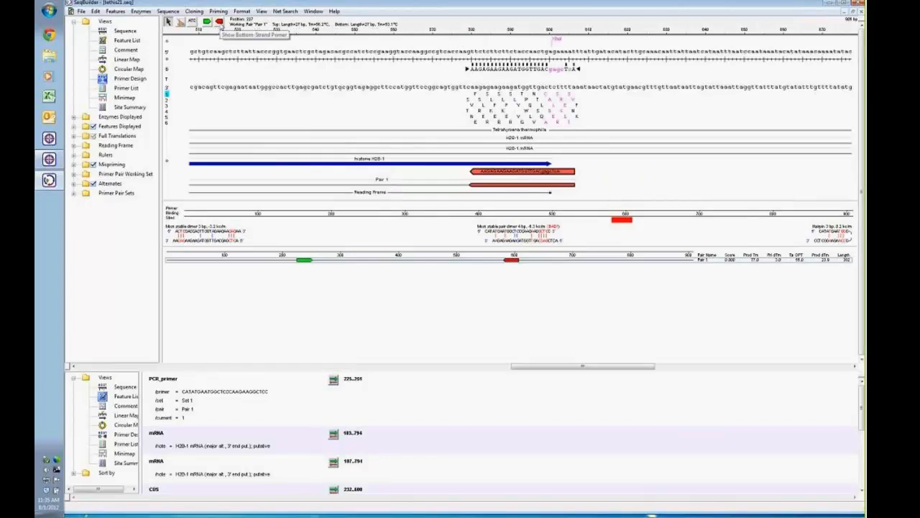
pyautogui.keyDown('shift'); pyautogui.click(557, 42); pyautogui.keyUp('shift')
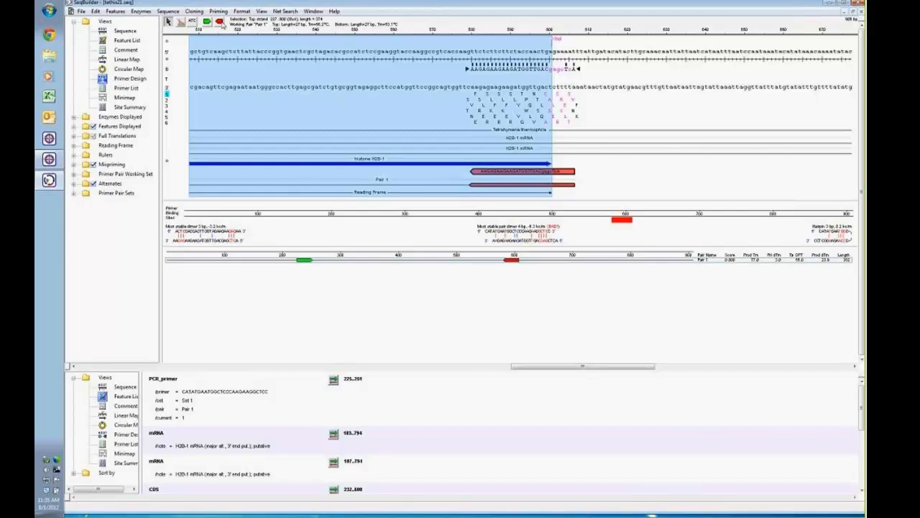
# - Create a PCR insert from the tethis21 primer pair in a new cloning project and check the insert's sequence details
pyautogui.click(218, 12)
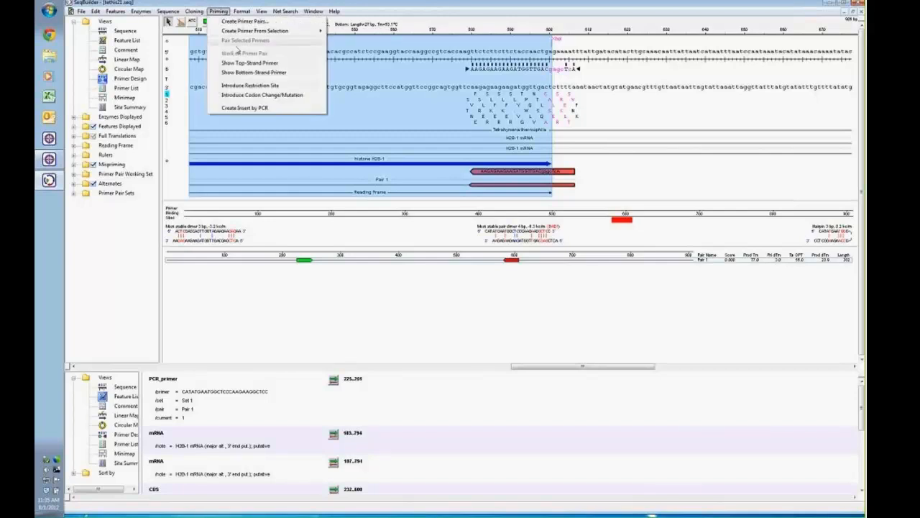
pyautogui.click(256, 109)
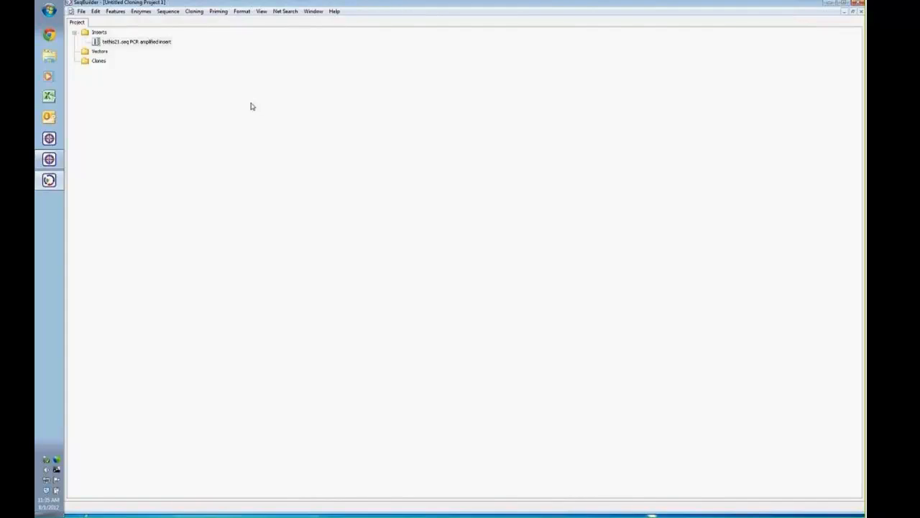
pyautogui.click(146, 45)
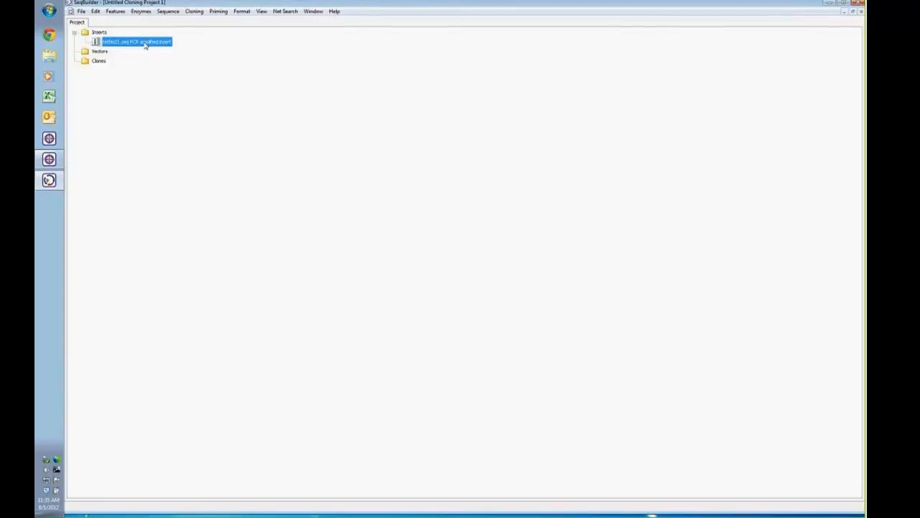
pyautogui.moveTo(145, 44)
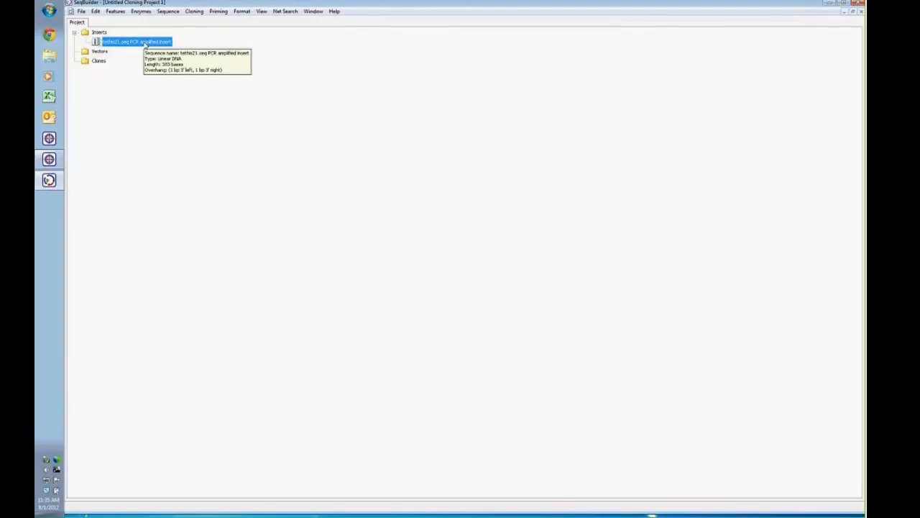
# - Check the project's options for adding sequences and its search fields for sequence names, bases and features, without adding or searching anything
pyautogui.click(83, 12)
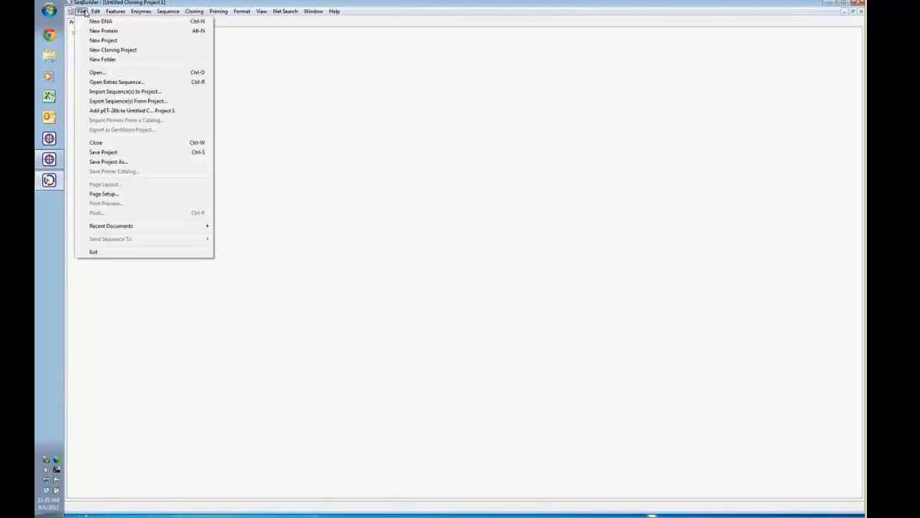
pyautogui.click(335, 84)
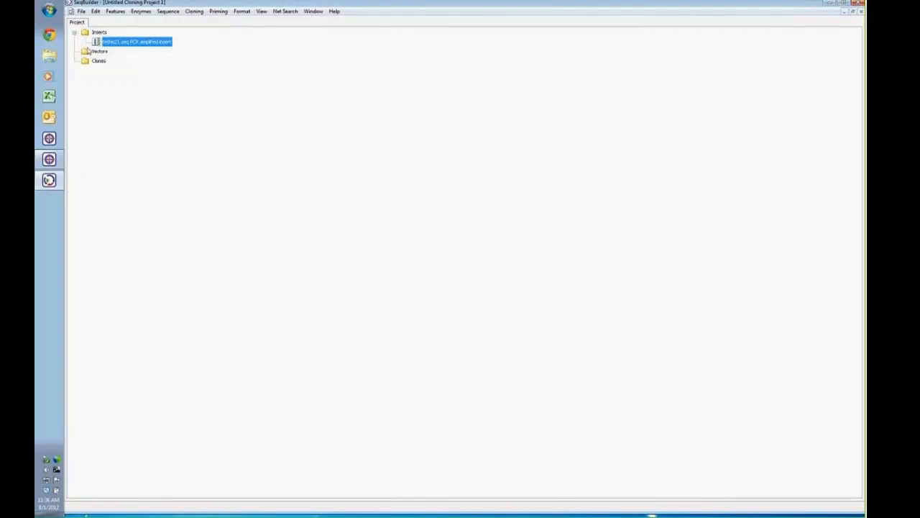
pyautogui.click(96, 12)
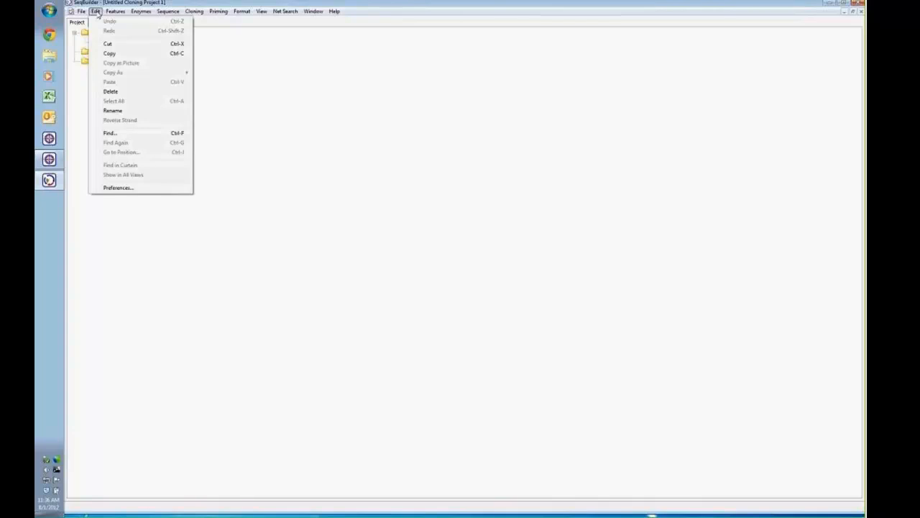
pyautogui.click(115, 133)
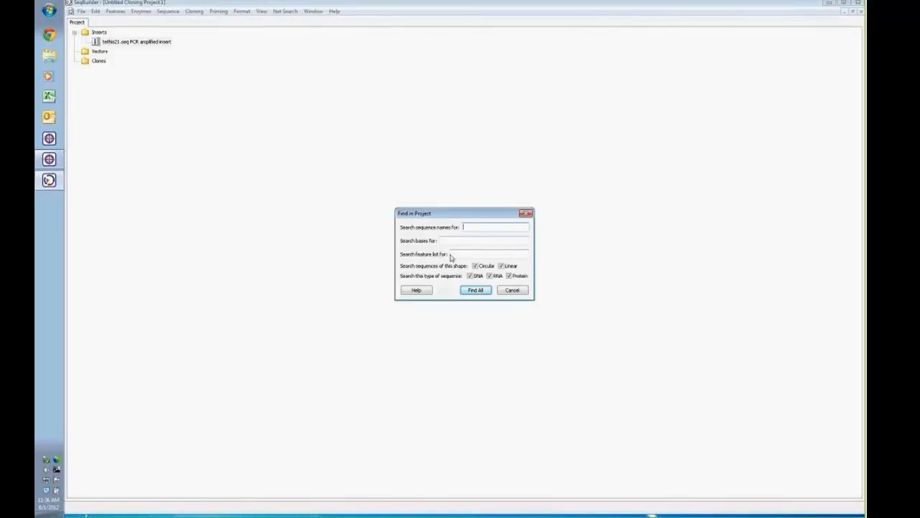
pyautogui.click(513, 290)
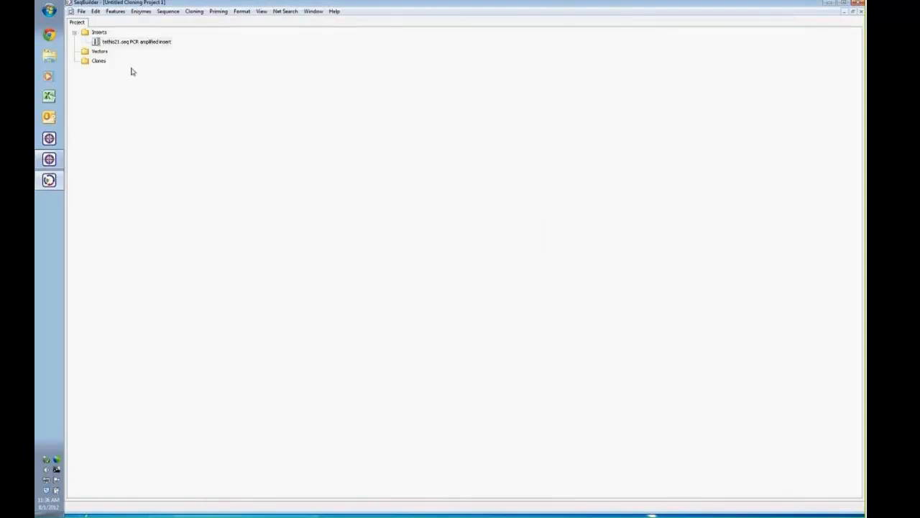
# - Open the tethis21 PCR amplified insert and display the restriction sites of the pET-28b enzyme selector on it
pyautogui.doubleClick(120, 43)
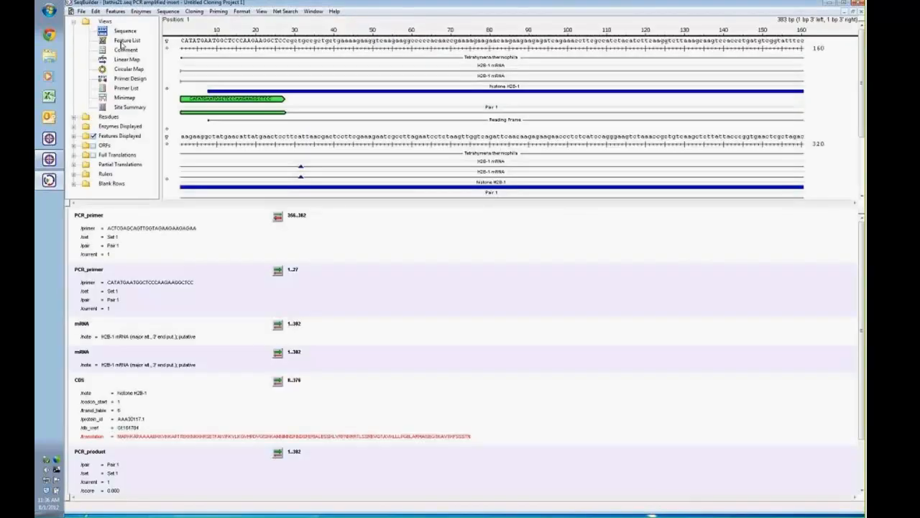
pyautogui.click(74, 127)
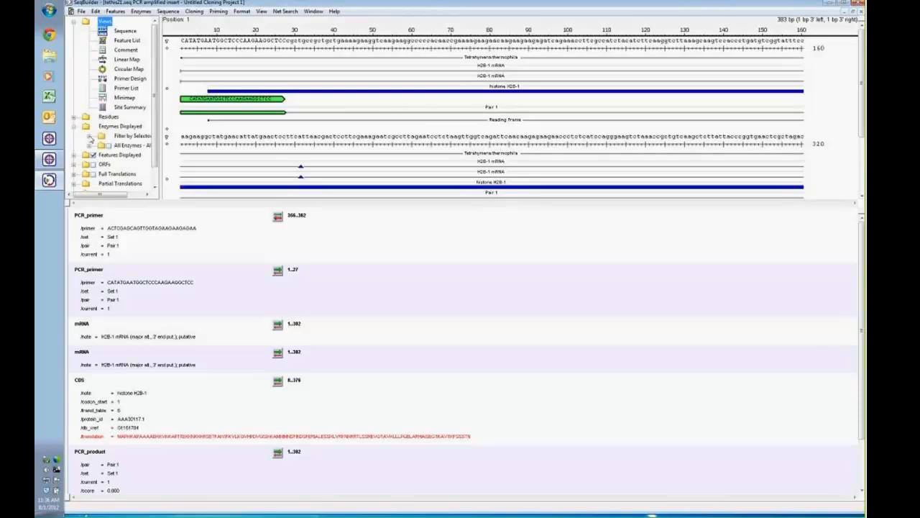
pyautogui.click(90, 137)
pyautogui.scroll(-3, 157, 122)
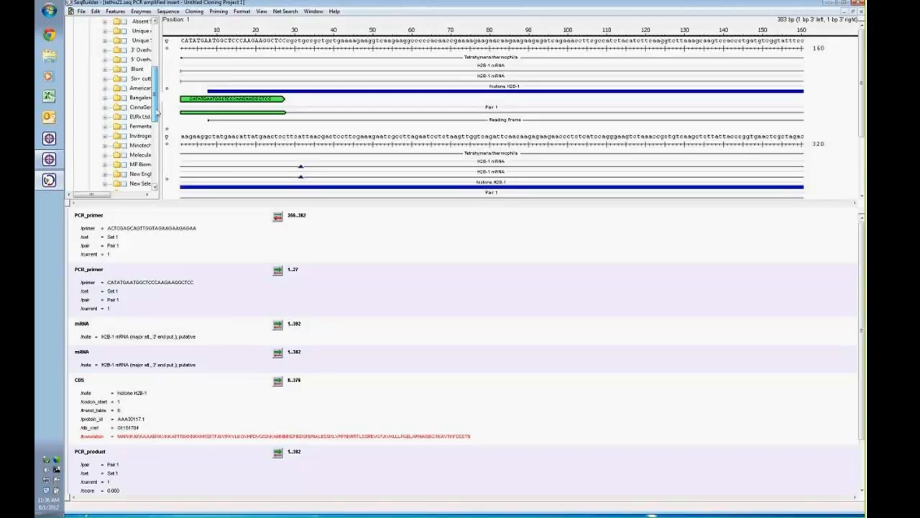
pyautogui.click(124, 155)
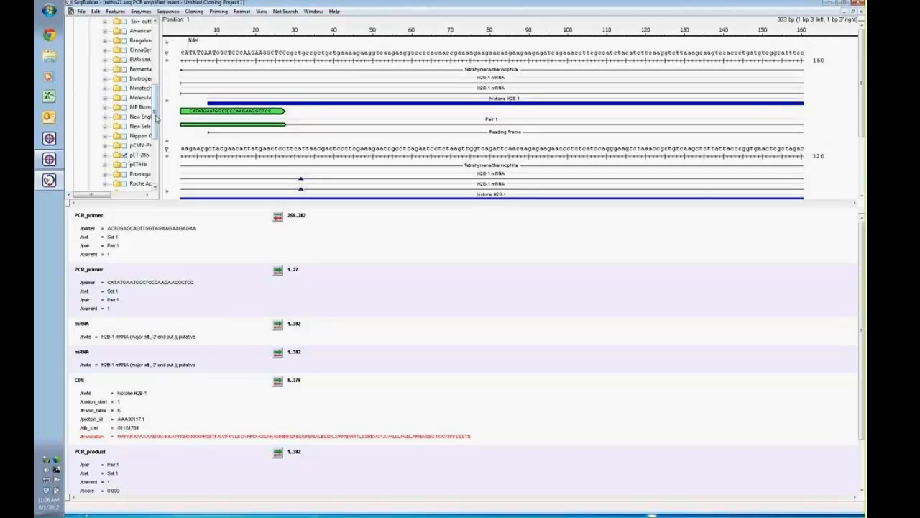
pyautogui.scroll(5, 157, 116)
pyautogui.click(90, 89)
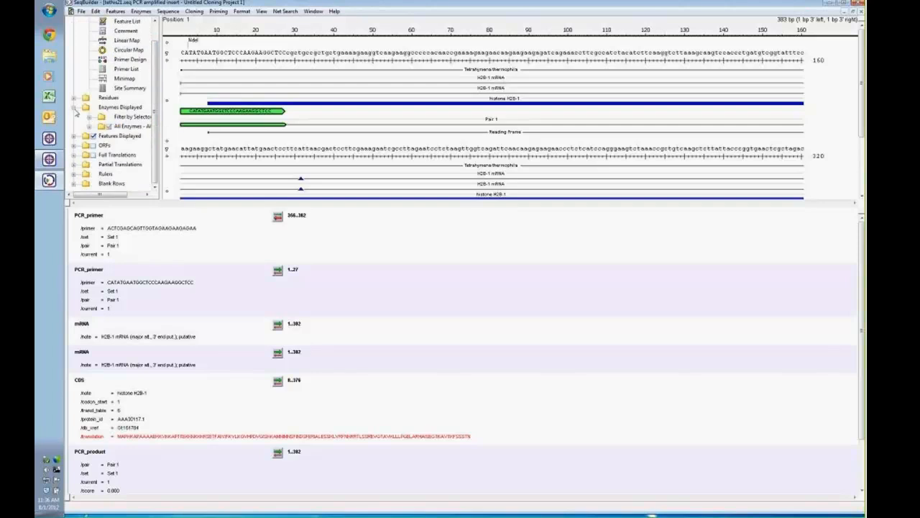
pyautogui.click(73, 107)
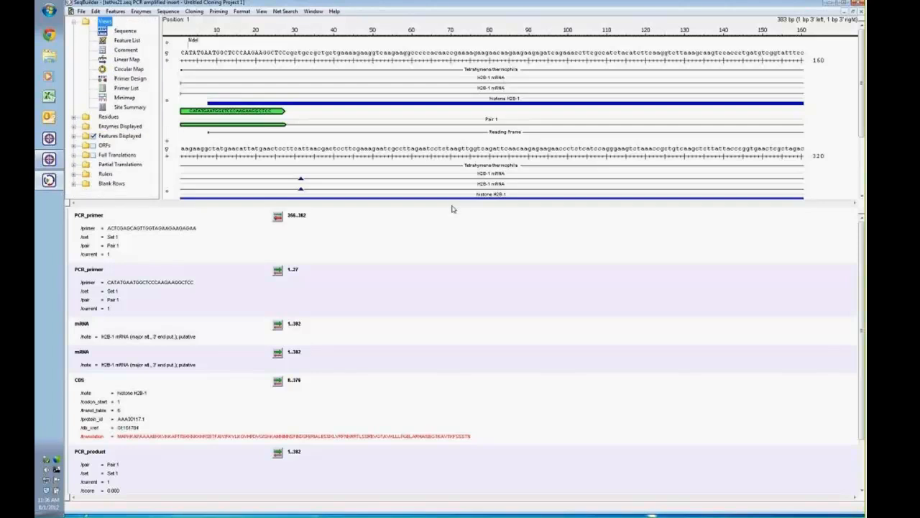
# - Enlarge the insert's sequence pane, select from its NdeI site to its XhoI site, and copy this range as a restriction insert
pyautogui.moveTo(450, 206); pyautogui.dragTo(450, 386)
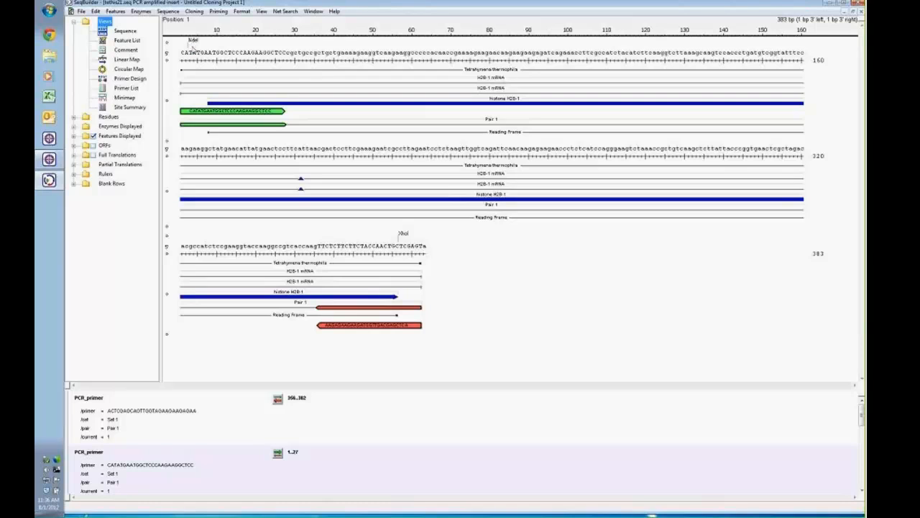
pyautogui.click(218, 103)
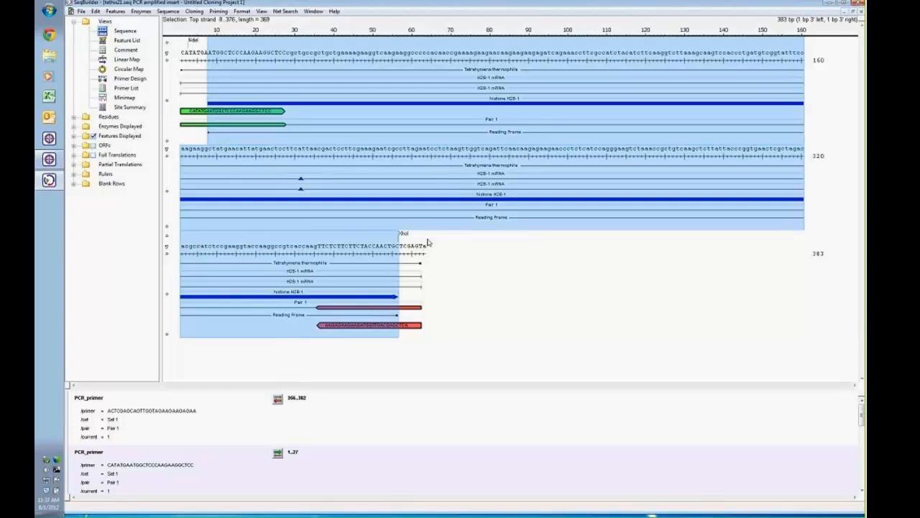
pyautogui.click(191, 41)
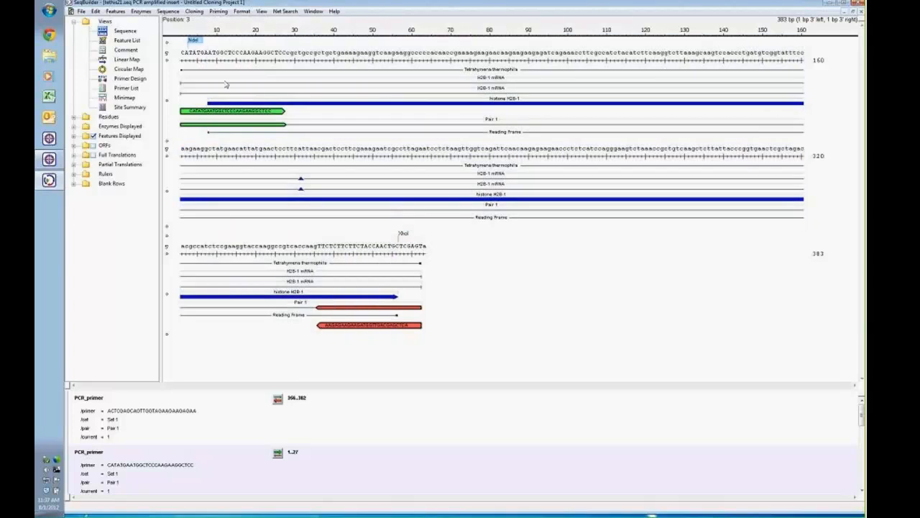
pyautogui.keyDown('shift'); pyautogui.click(404, 236); pyautogui.keyUp('shift')
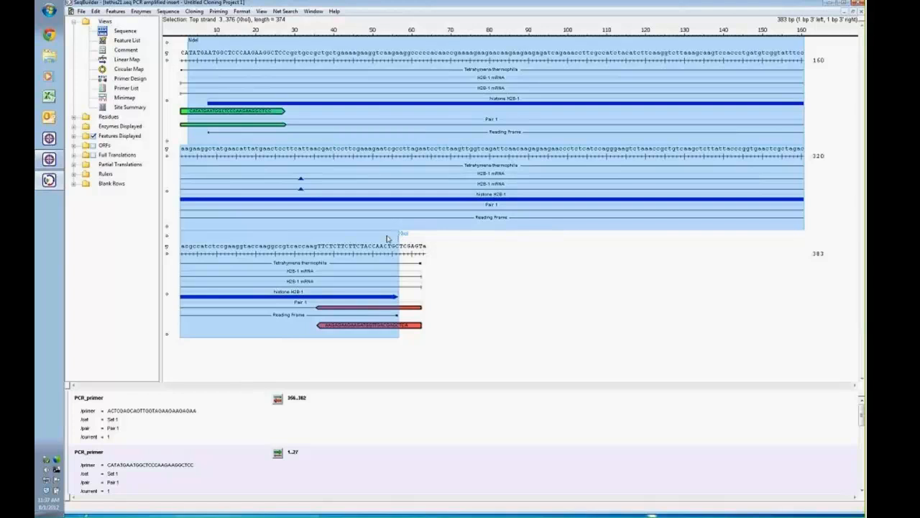
pyautogui.click(192, 44)
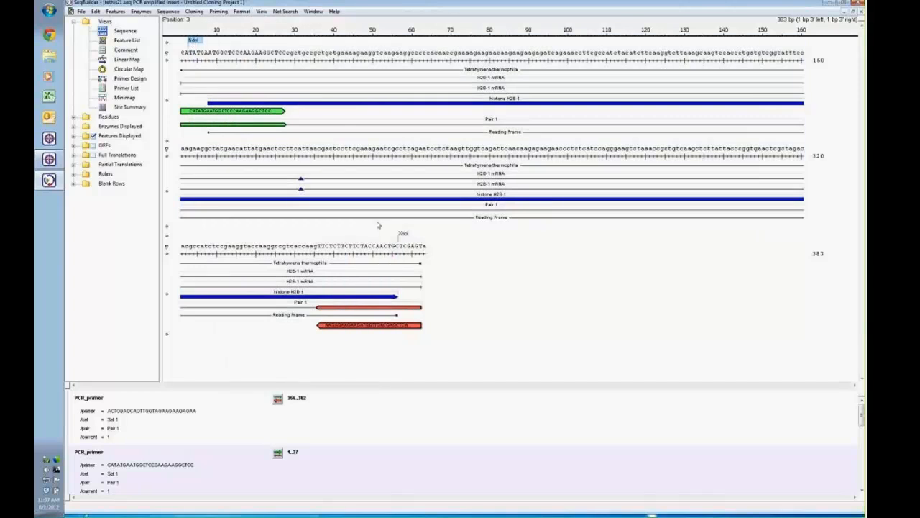
pyautogui.keyDown('shift'); pyautogui.click(402, 238); pyautogui.keyUp('shift')
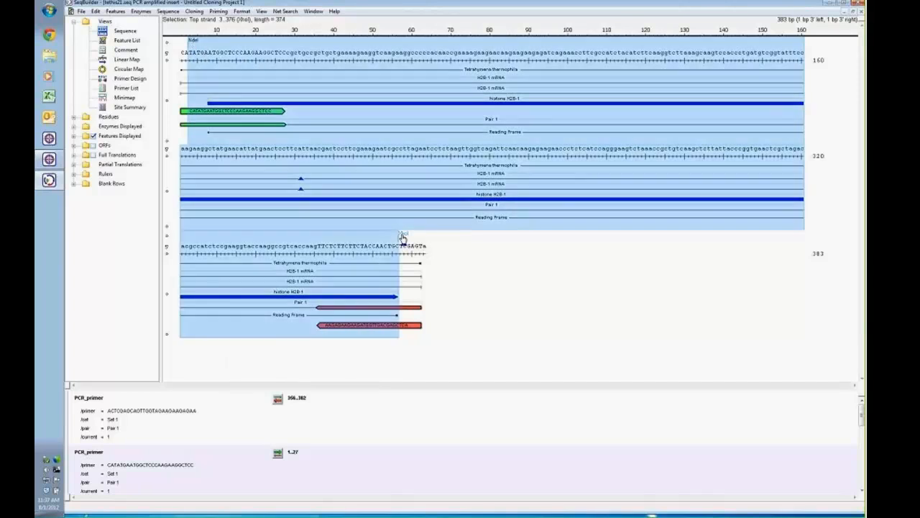
pyautogui.click(194, 11)
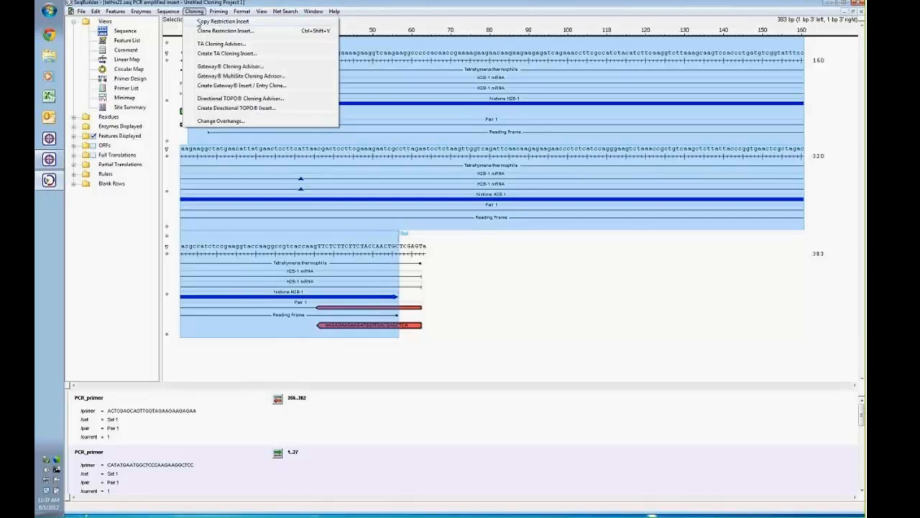
pyautogui.click(199, 22)
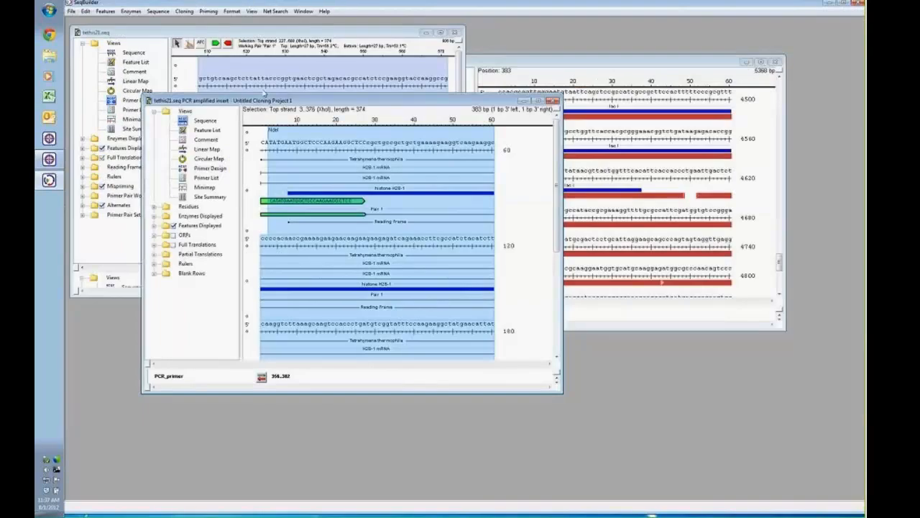
# - In the pET-28b vector, select the region from the NdeI site to the XhoI site across the multiple cloning site
pyautogui.click(639, 66)
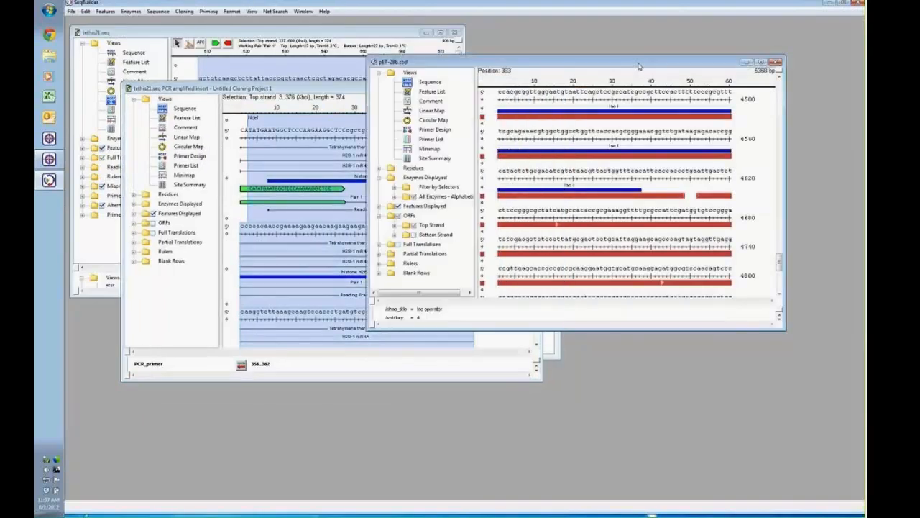
pyautogui.click(762, 63)
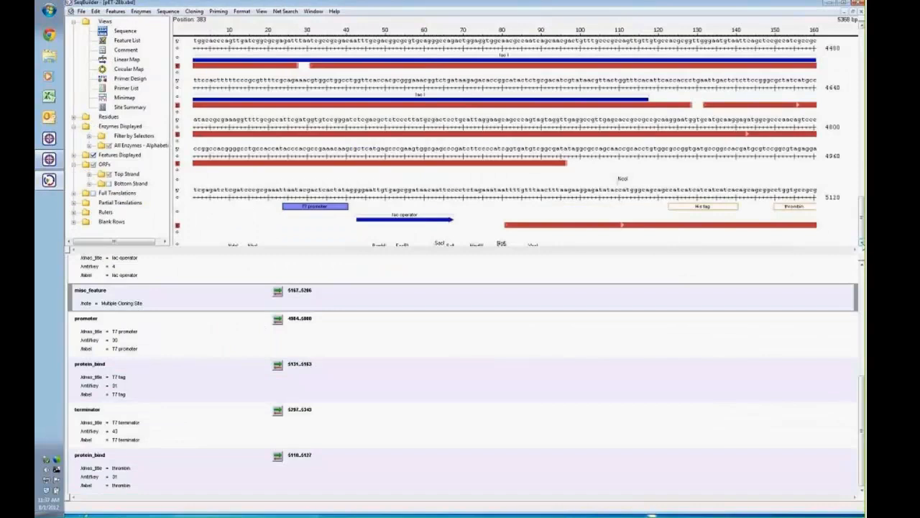
pyautogui.click(862, 243)
pyautogui.click(862, 243)
pyautogui.click(861, 243)
pyautogui.click(862, 243)
pyautogui.click(862, 243)
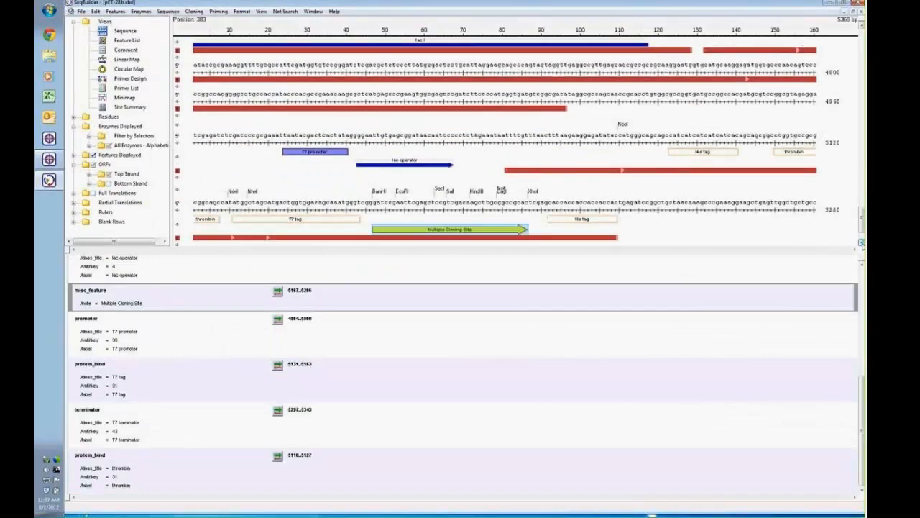
pyautogui.click(862, 243)
pyautogui.click(234, 185)
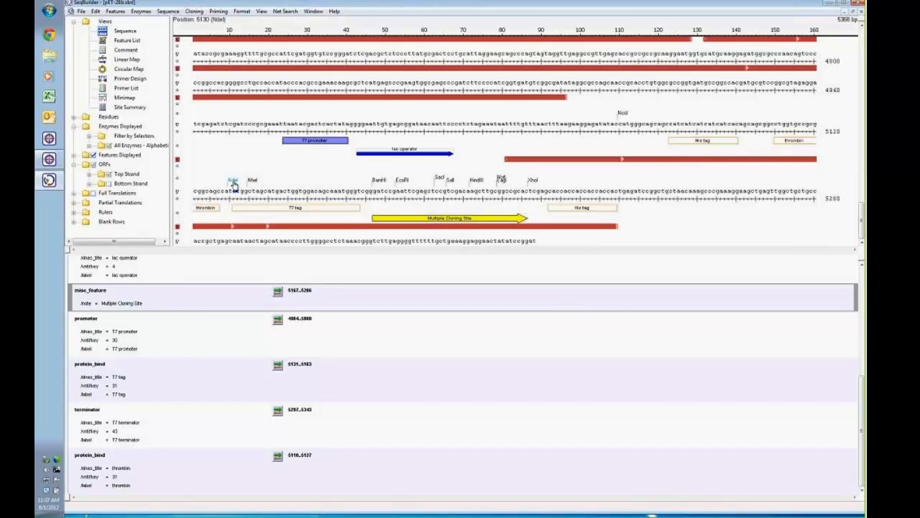
pyautogui.click(234, 182)
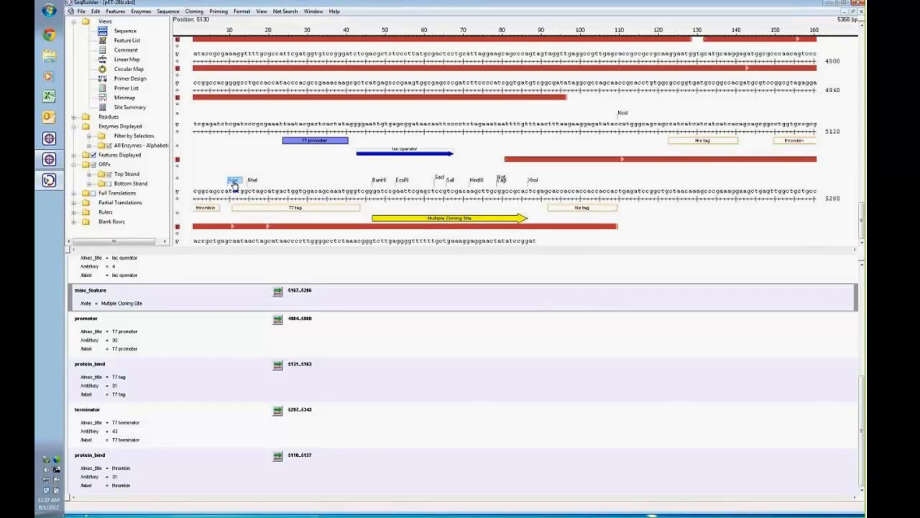
pyautogui.keyDown('shift'); pyautogui.click(533, 183); pyautogui.keyUp('shift')
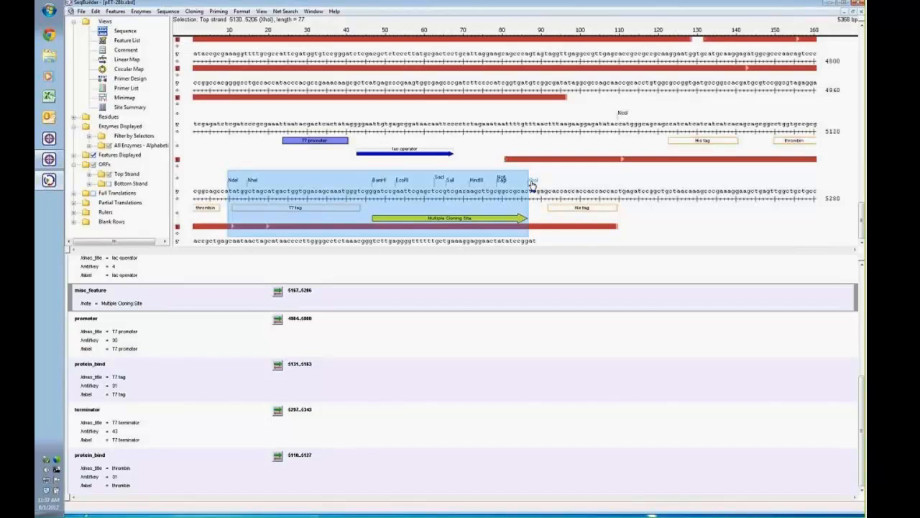
# - Clone the copied restriction insert into the selected NdeI–XhoI region as a copy in Untitled Cloning Project 1, checking both end junctions first
pyautogui.click(194, 12)
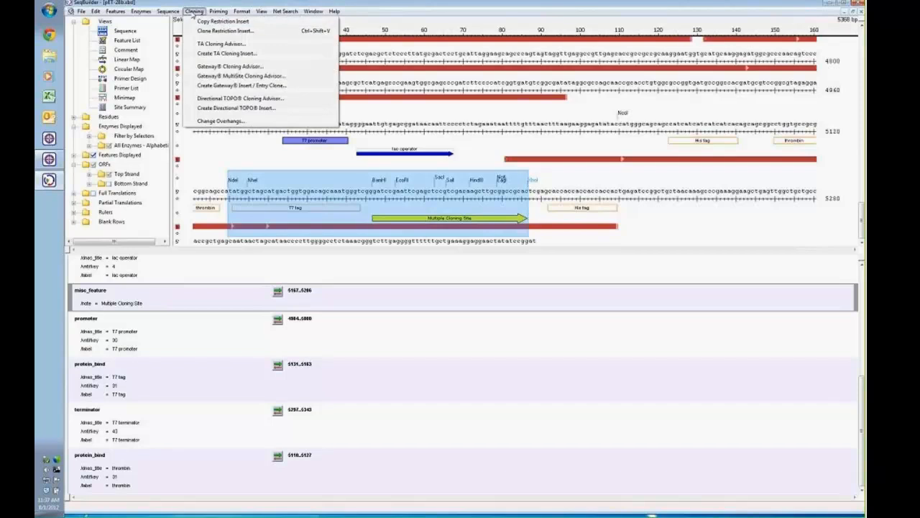
pyautogui.click(240, 33)
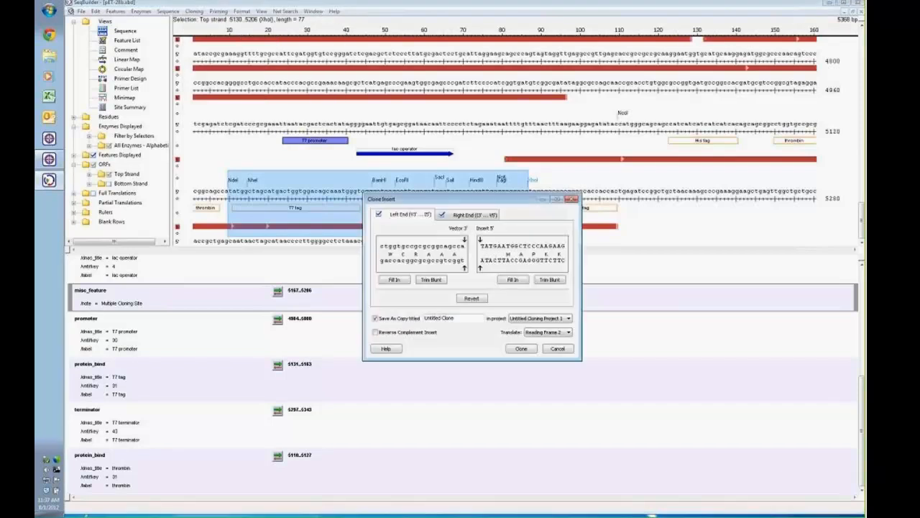
pyautogui.moveTo(424, 203); pyautogui.dragTo(403, 149)
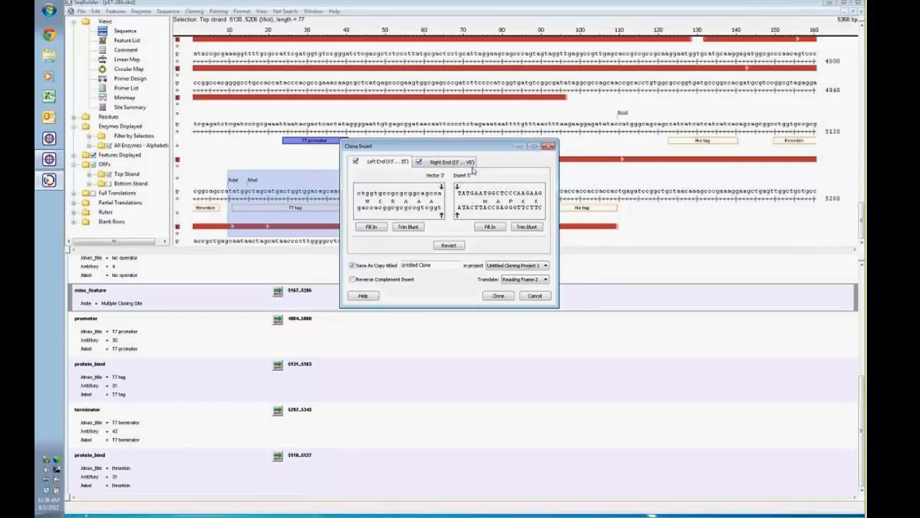
pyautogui.click(456, 163)
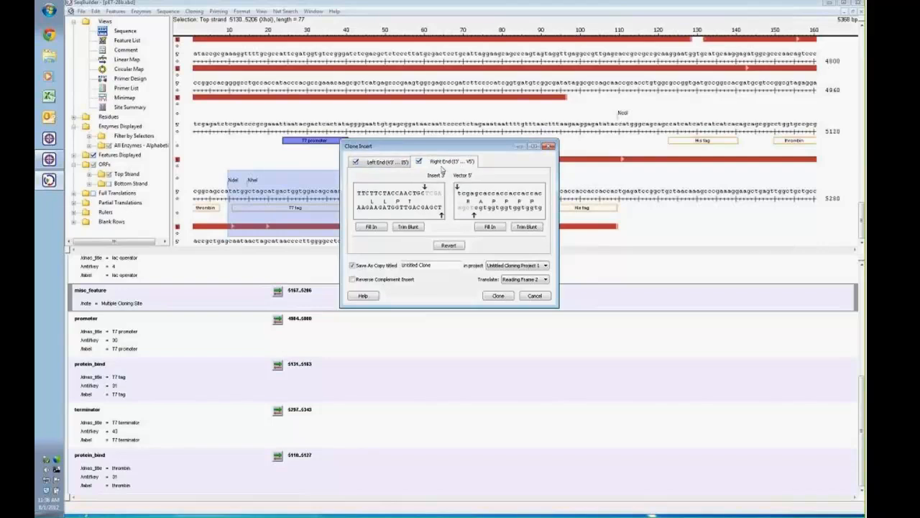
pyautogui.click(395, 162)
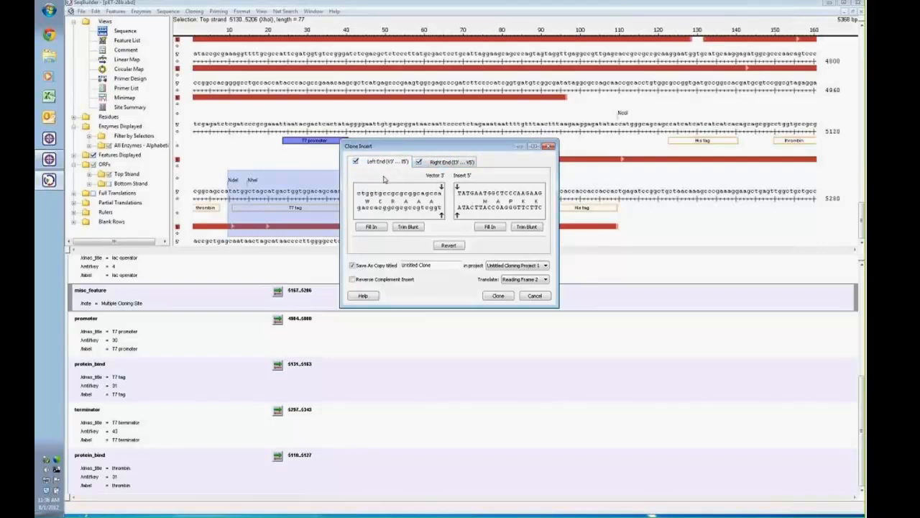
pyautogui.click(443, 164)
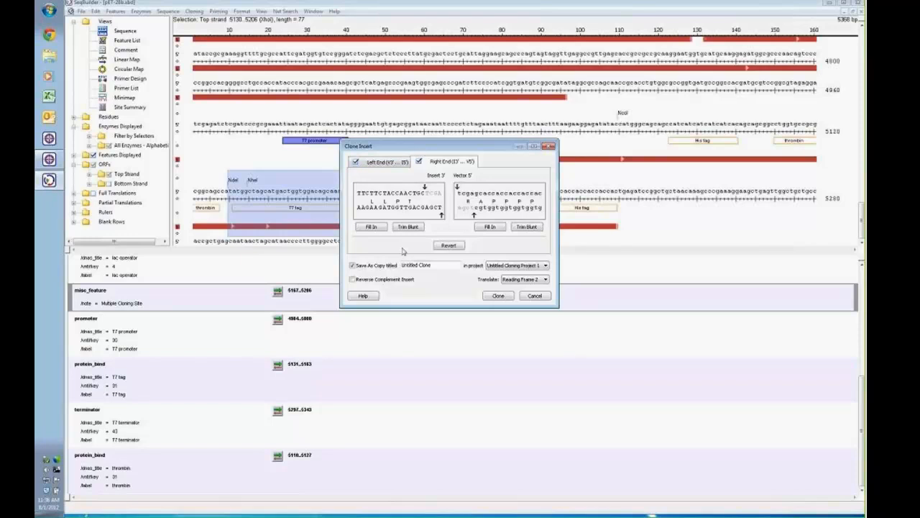
pyautogui.moveTo(419, 152); pyautogui.dragTo(405, 262)
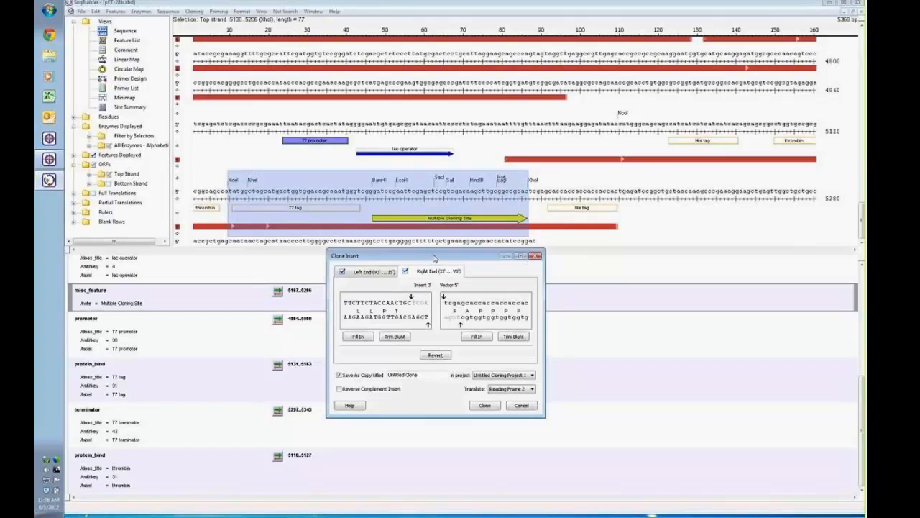
pyautogui.moveTo(436, 259); pyautogui.dragTo(413, 160)
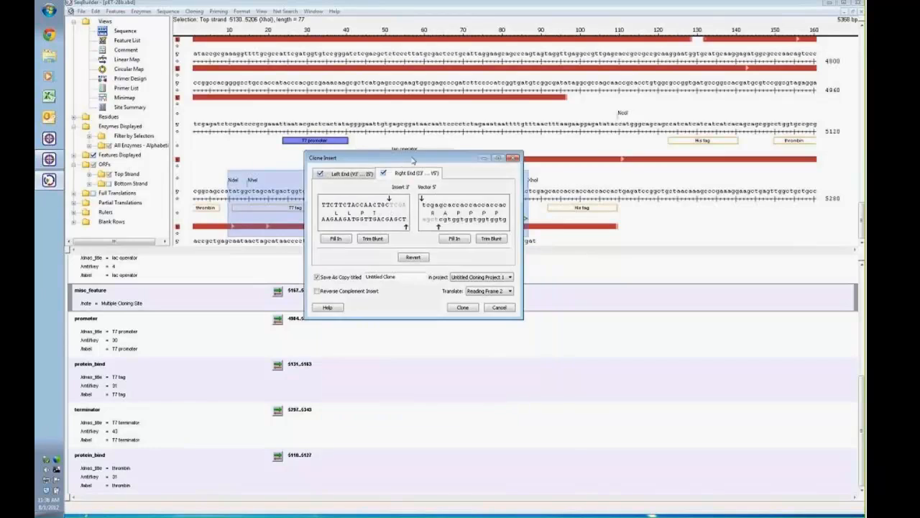
pyautogui.click(463, 307)
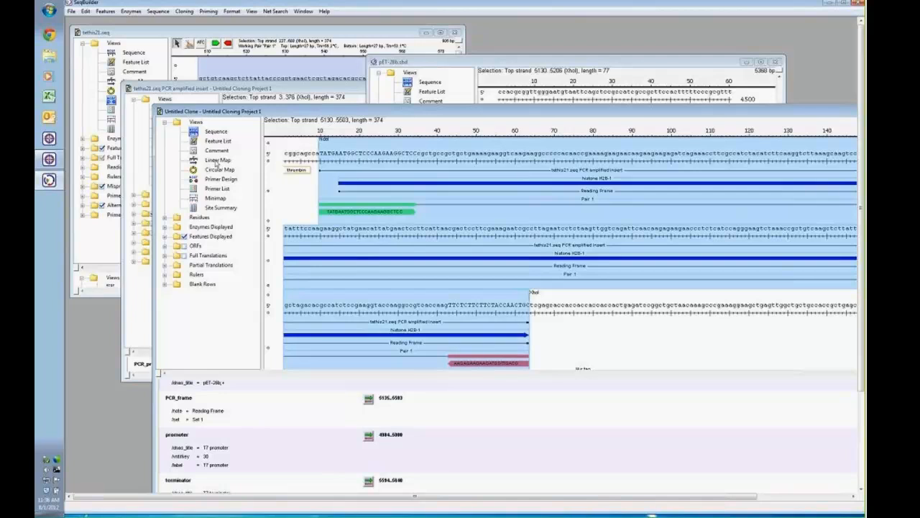
# - Show the new clone as a linear map, switch it to a circular map, and turn on all of its displayed features
pyautogui.click(216, 164)
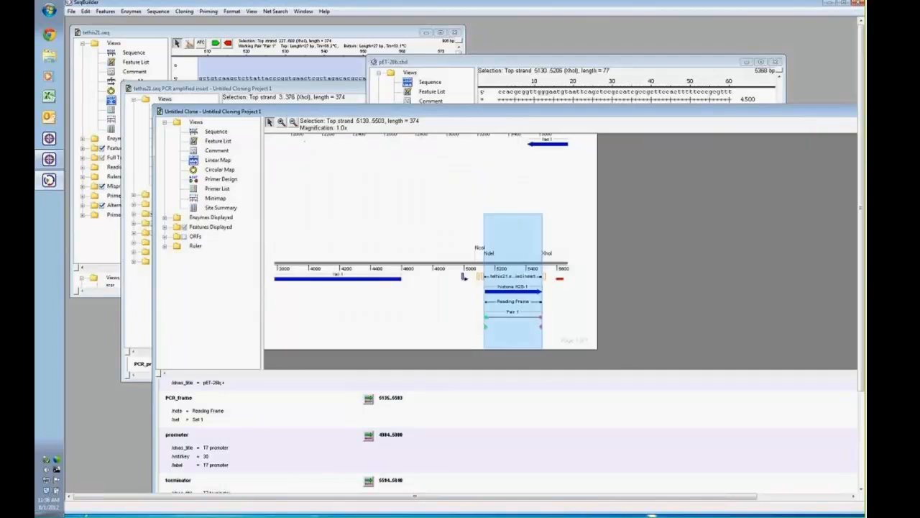
pyautogui.scroll(1, 445, 200)
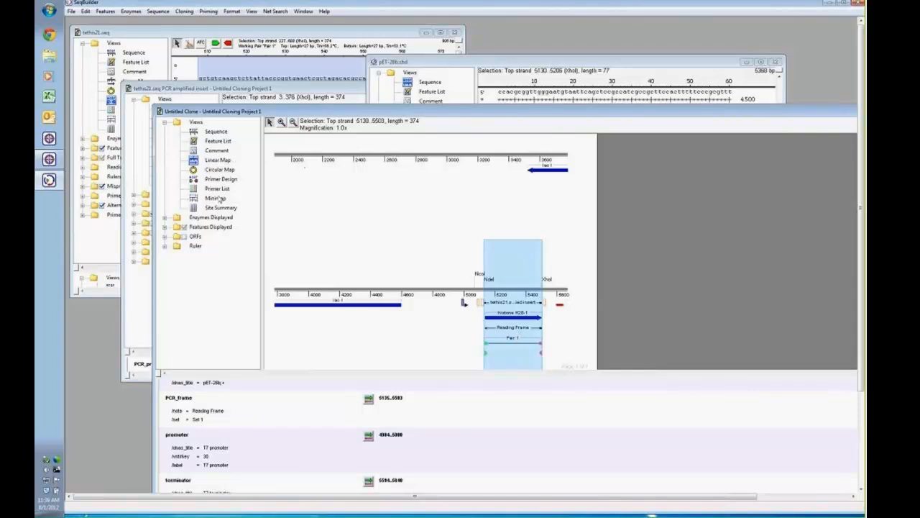
pyautogui.click(217, 173)
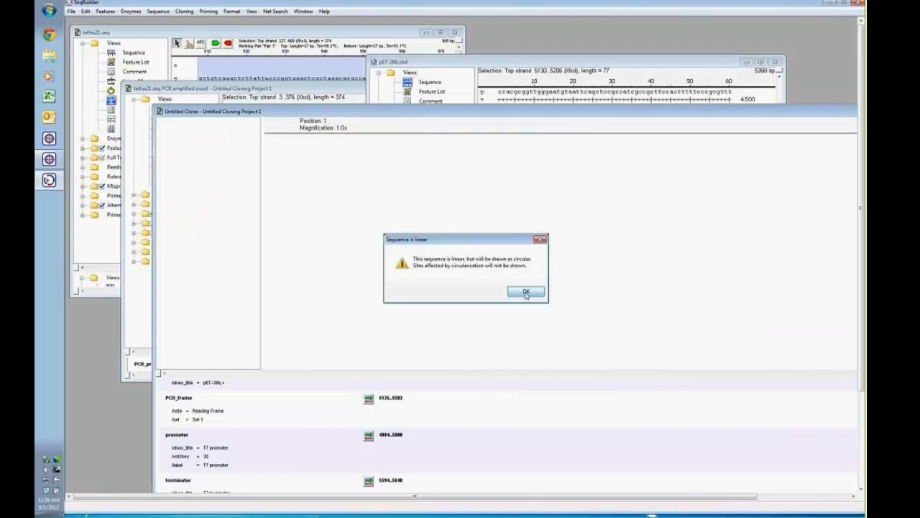
pyautogui.click(525, 291)
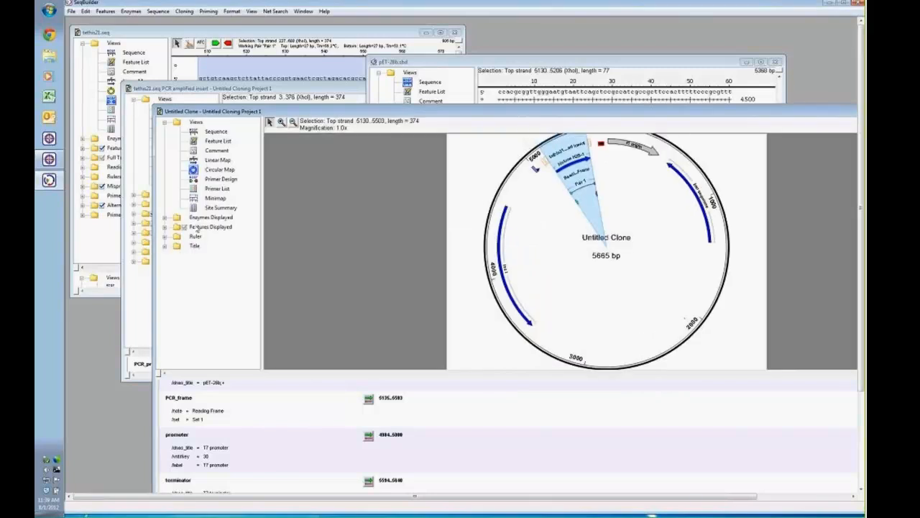
pyautogui.click(184, 228)
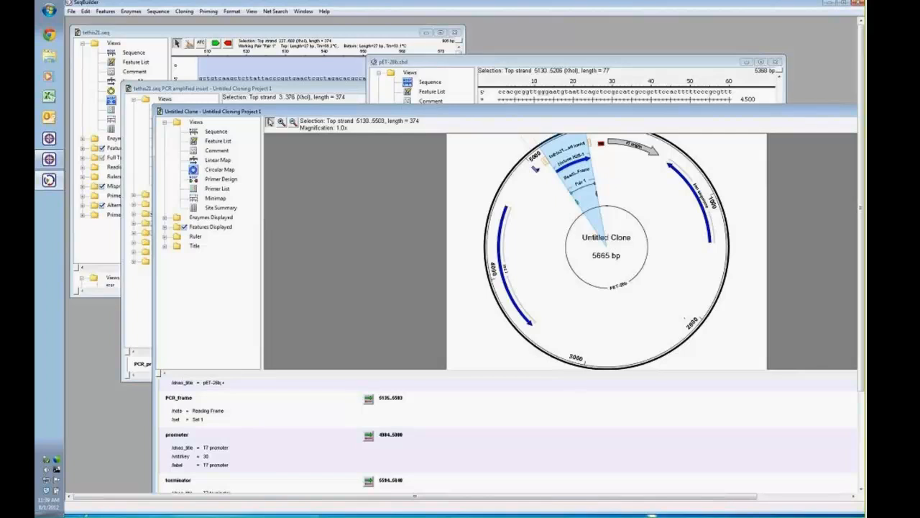
# - Close the clone's document window and reposition the Untitled Cloning Project 1 window
pyautogui.moveTo(750, 115); pyautogui.dragTo(700, 114)
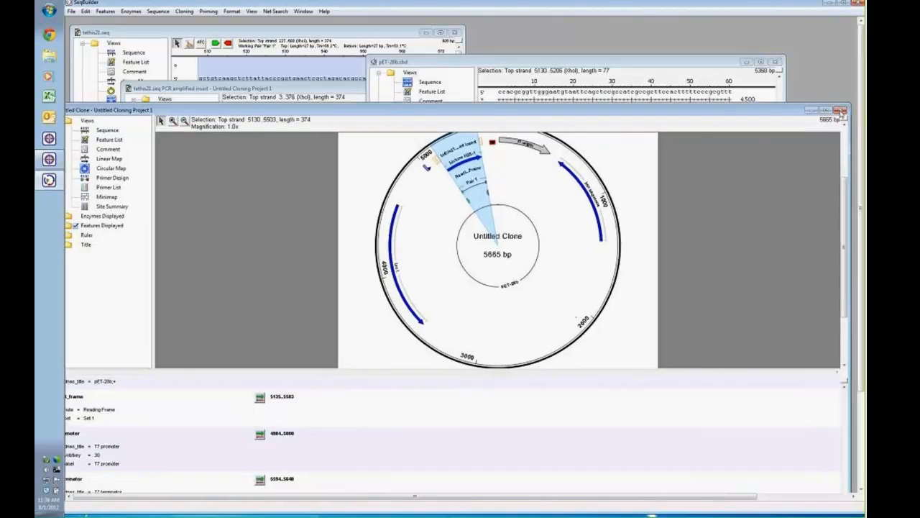
pyautogui.click(843, 110)
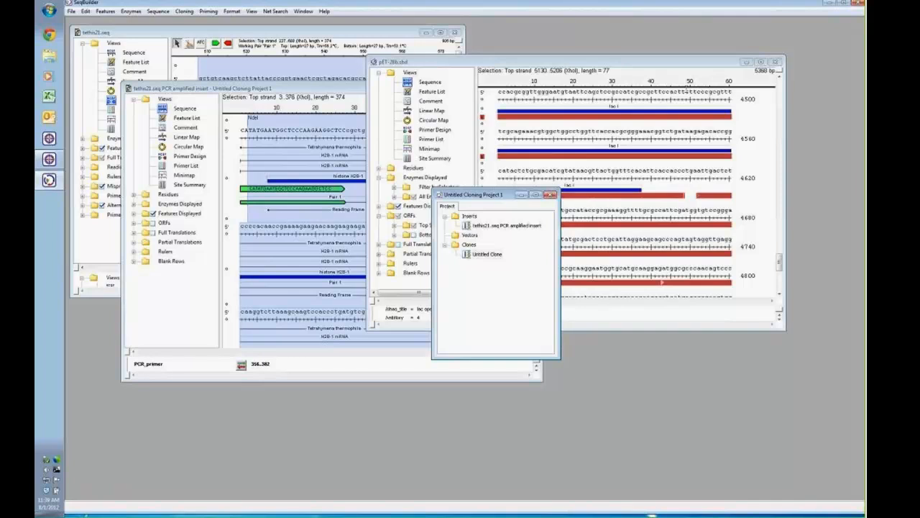
pyautogui.moveTo(501, 197); pyautogui.dragTo(451, 235)
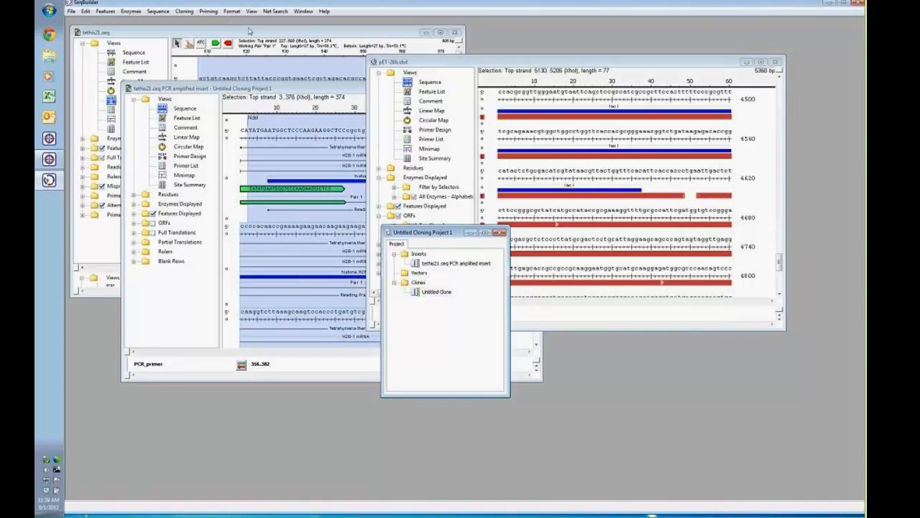
# - Look through the Lasergene 10 Data folder for the CloningVectors.sbp project and the Demo Data folder, and close the folder
pyautogui.moveTo(183, 3); pyautogui.dragTo(169, 52)
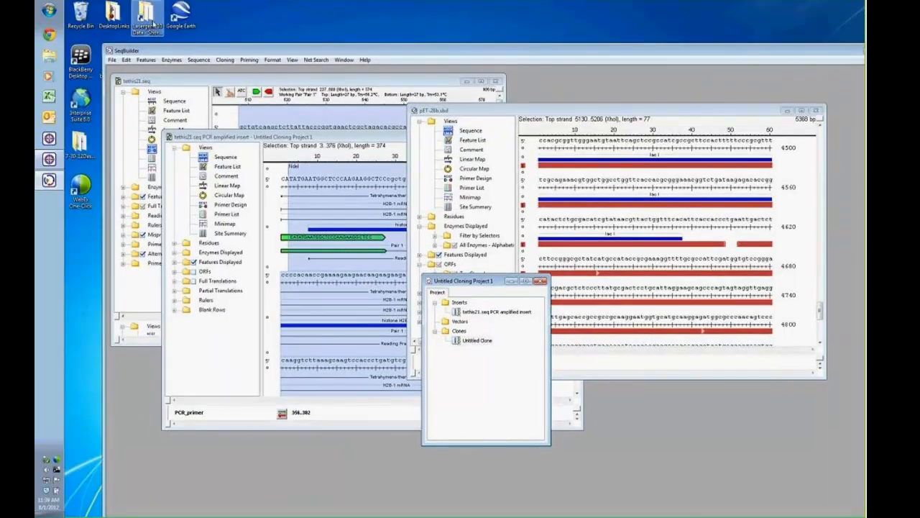
pyautogui.doubleClick(153, 24)
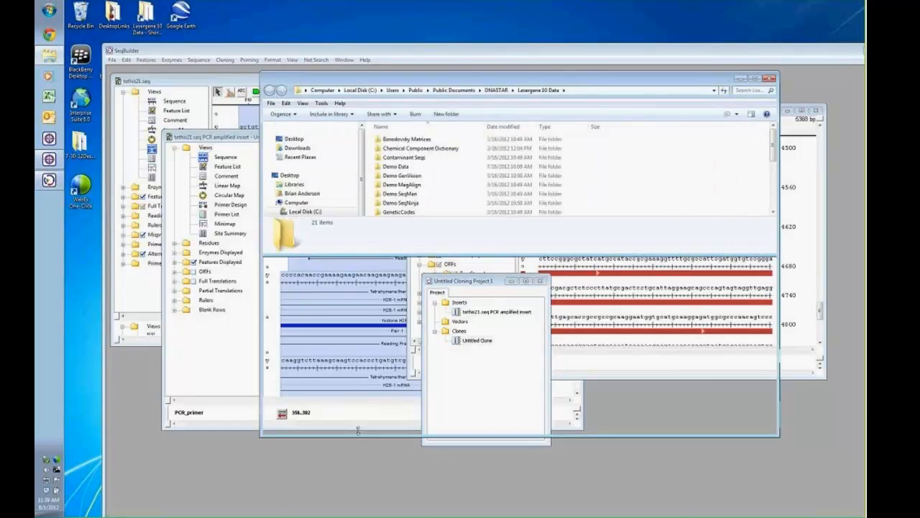
pyautogui.click(421, 299)
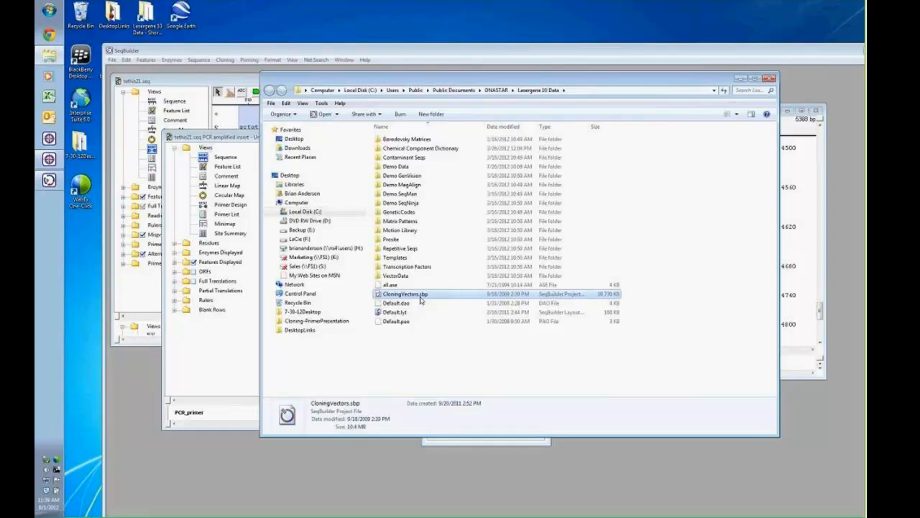
pyautogui.doubleClick(402, 168)
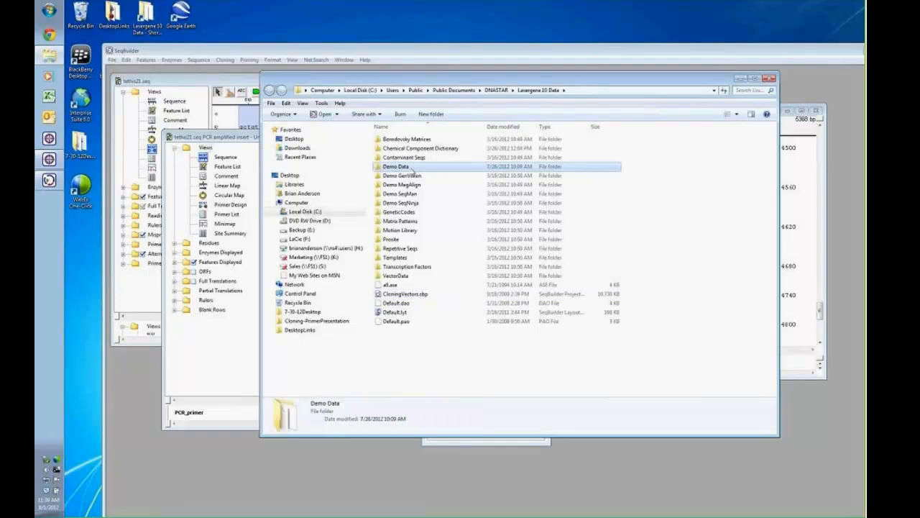
pyautogui.press('BackSpace')
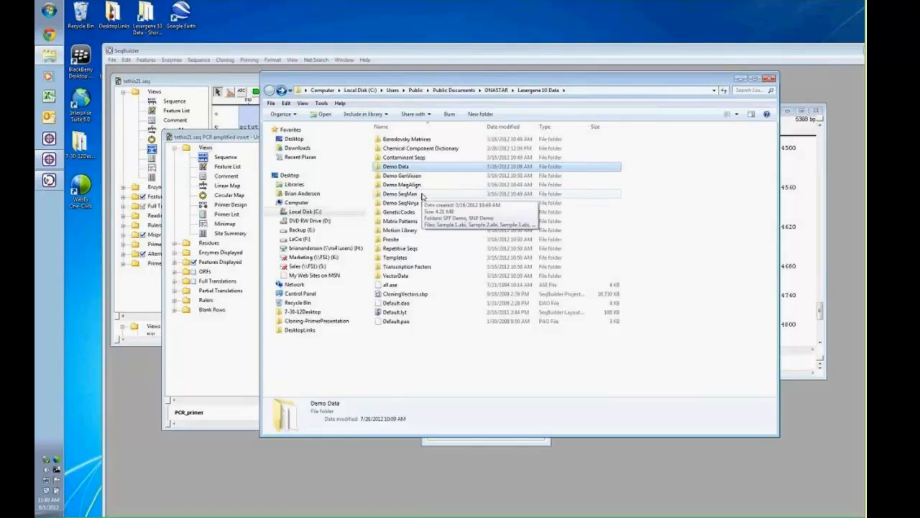
pyautogui.click(431, 295)
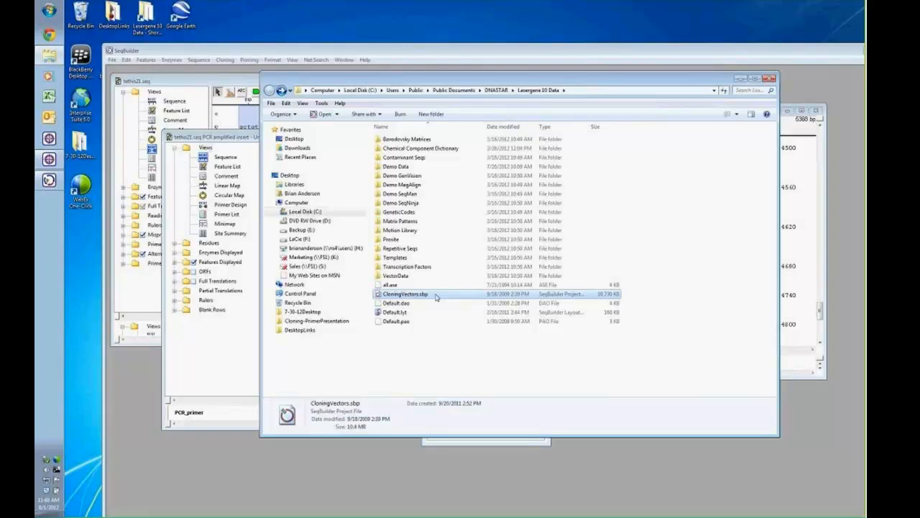
pyautogui.click(769, 79)
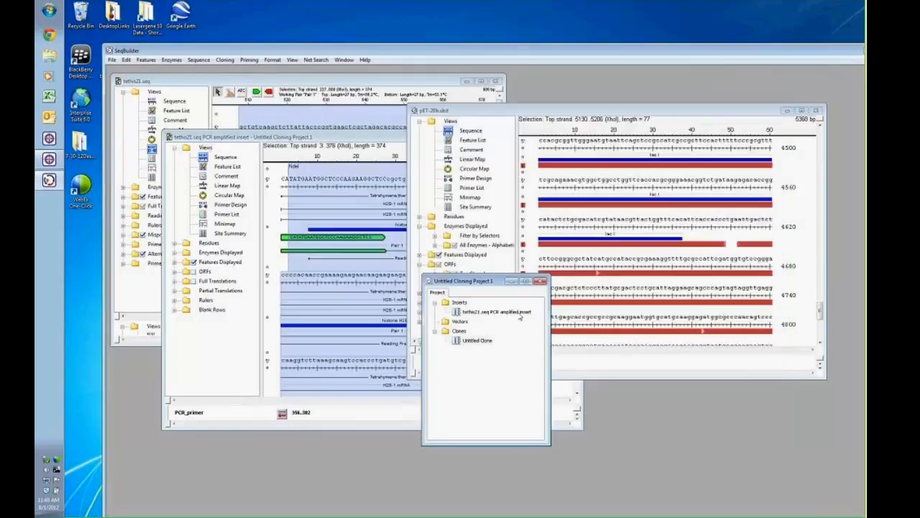
# - Bring tethis21.seq to the front, enlarge it to fill the workspace, and select its histone H2B-1 coding feature
pyautogui.moveTo(520, 317)
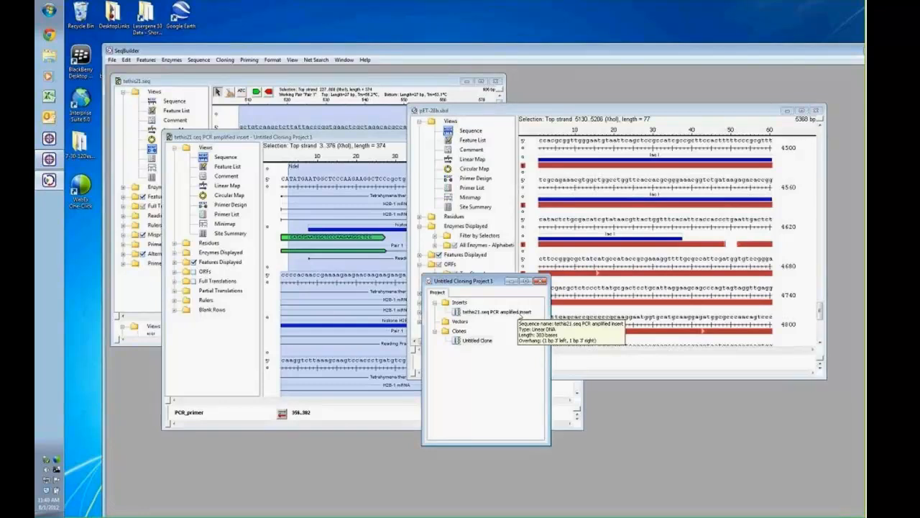
pyautogui.click(314, 105)
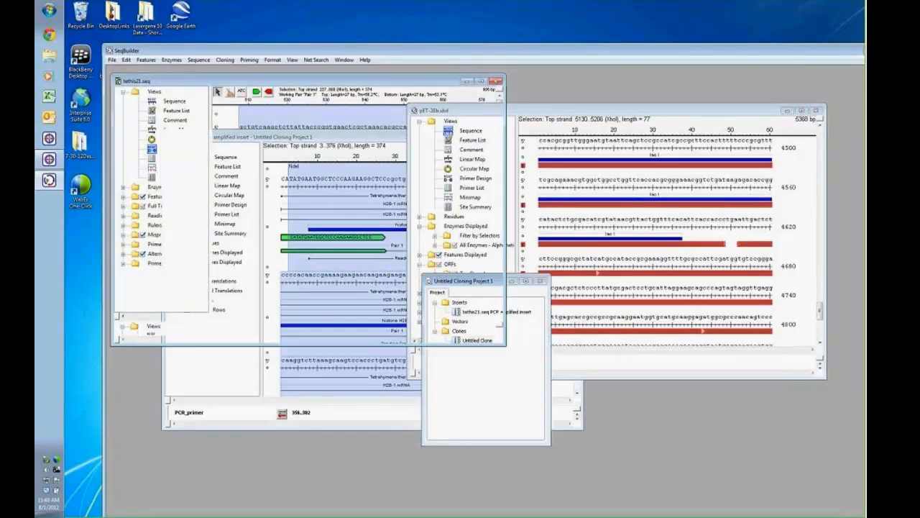
pyautogui.click(480, 82)
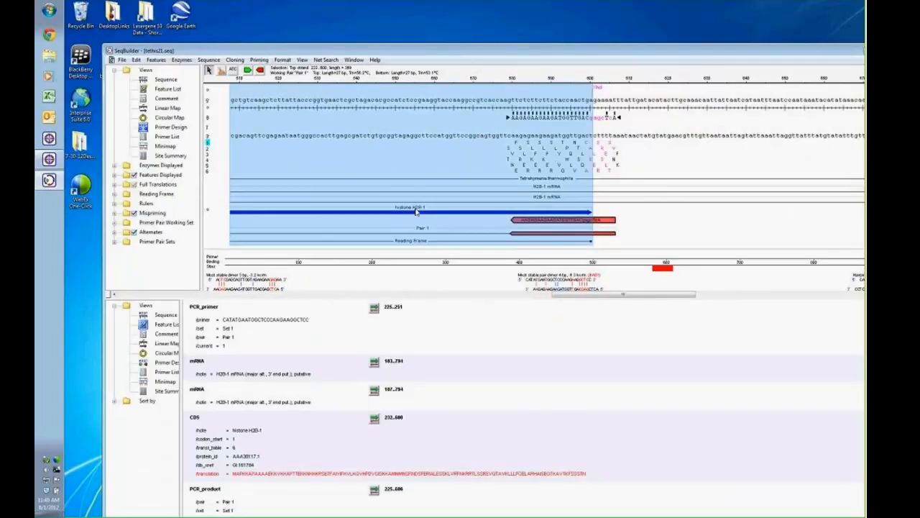
# - Compare the primer pair creation options for exact selection ends and optimal primer location, including the number of pairs shown, without creating primers
pyautogui.click(235, 59)
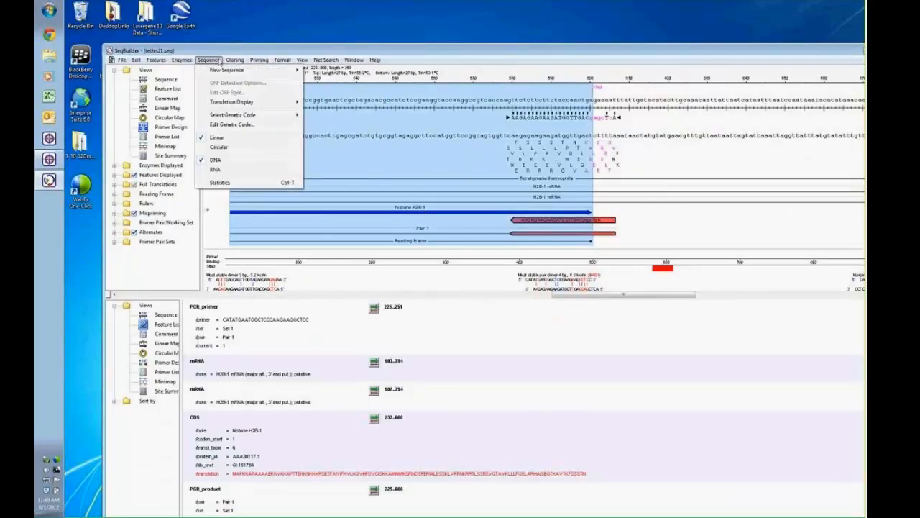
pyautogui.moveTo(259, 59)
pyautogui.click(286, 69)
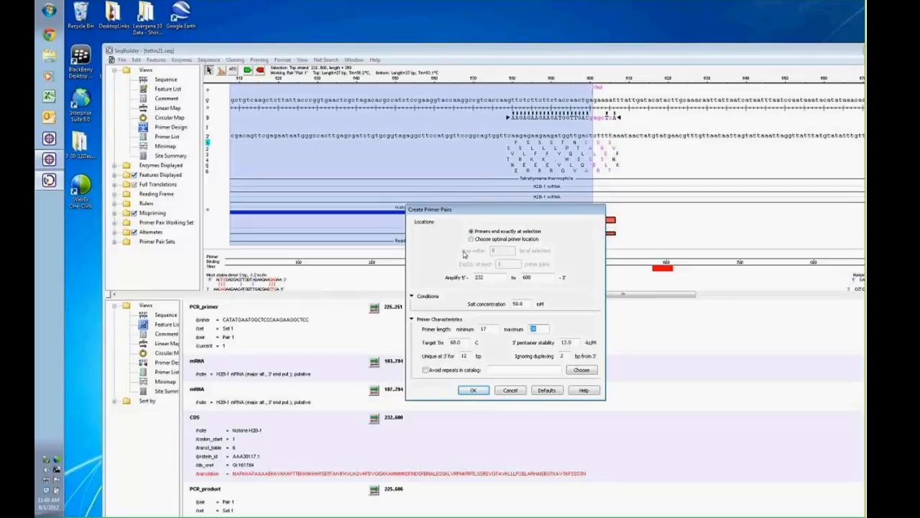
pyautogui.click(471, 238)
pyautogui.click(472, 239)
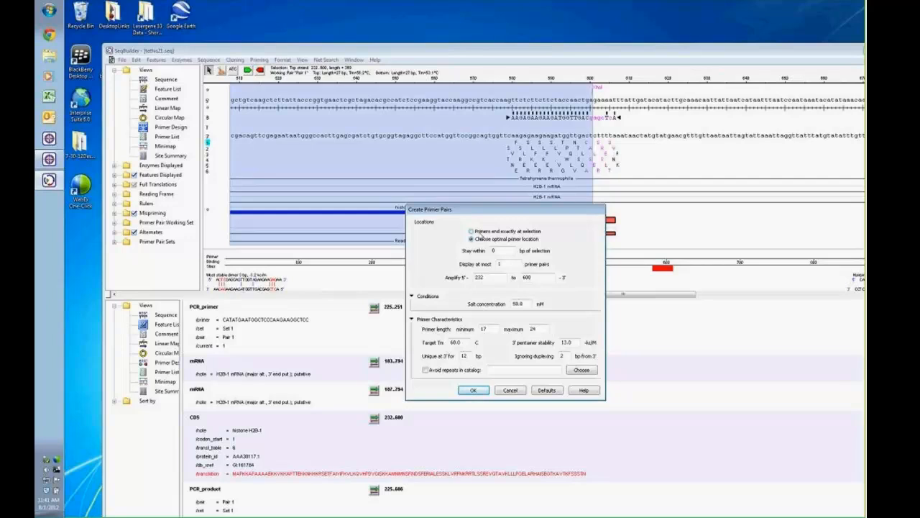
pyautogui.click(481, 231)
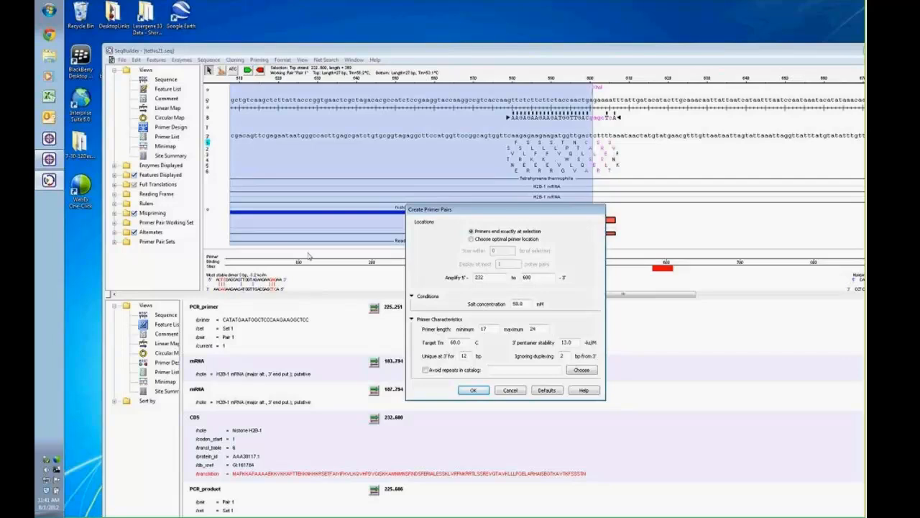
pyautogui.click(472, 240)
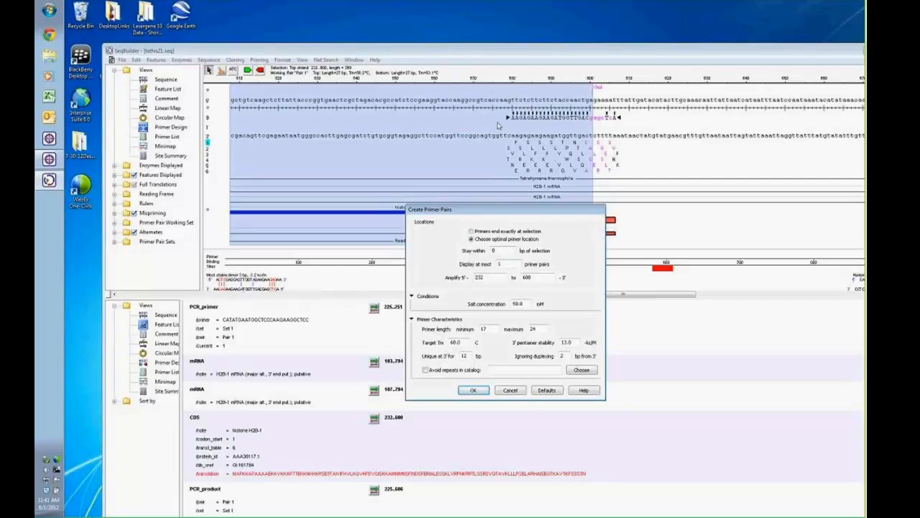
pyautogui.doubleClick(498, 265)
pyautogui.click(514, 392)
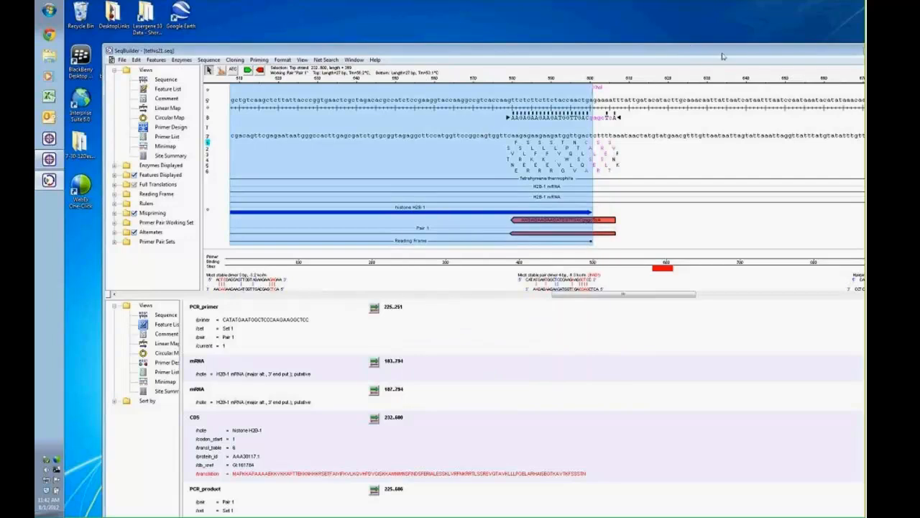
# - Maximize SeqBuilder's main window and restore tethis21.seq to a smaller window inside it
pyautogui.doubleClick(683, 47)
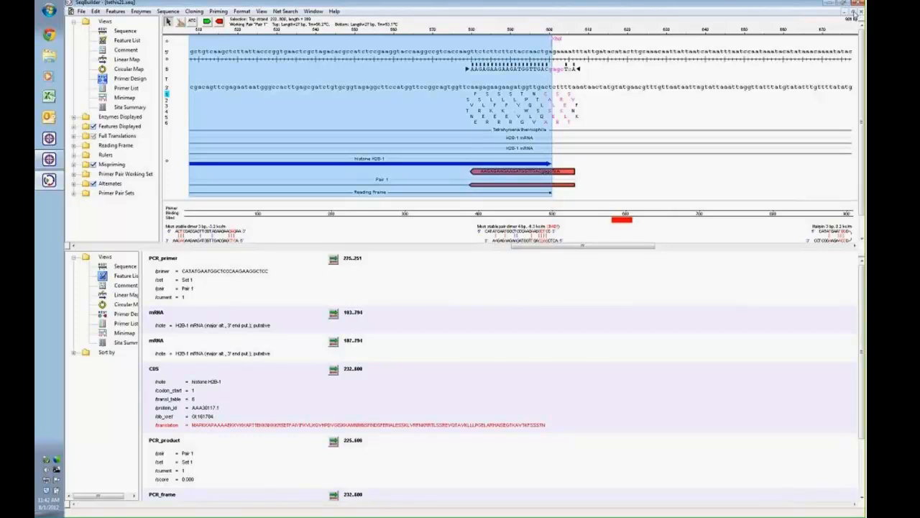
pyautogui.click(852, 11)
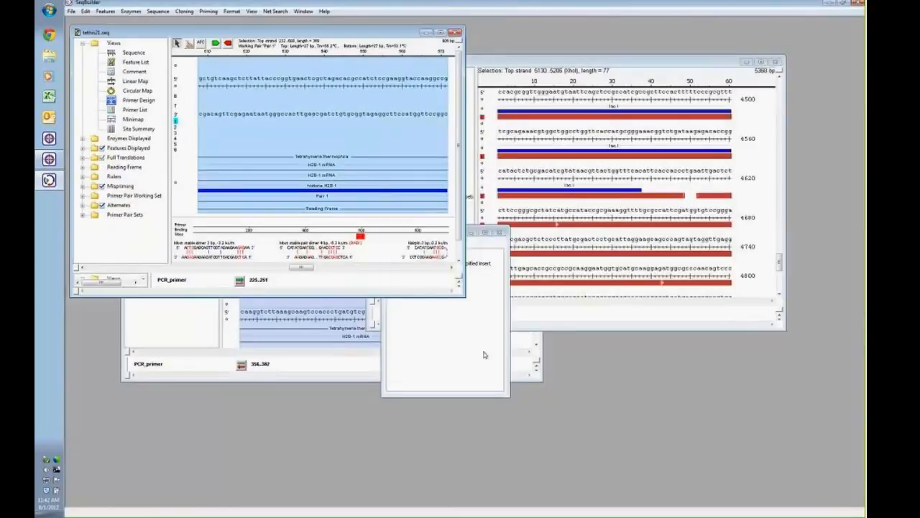
# - Close the cloning project and pET-28b.sbd without saving their changes, leaving tethis21.seq open
pyautogui.click(502, 234)
pyautogui.click(503, 291)
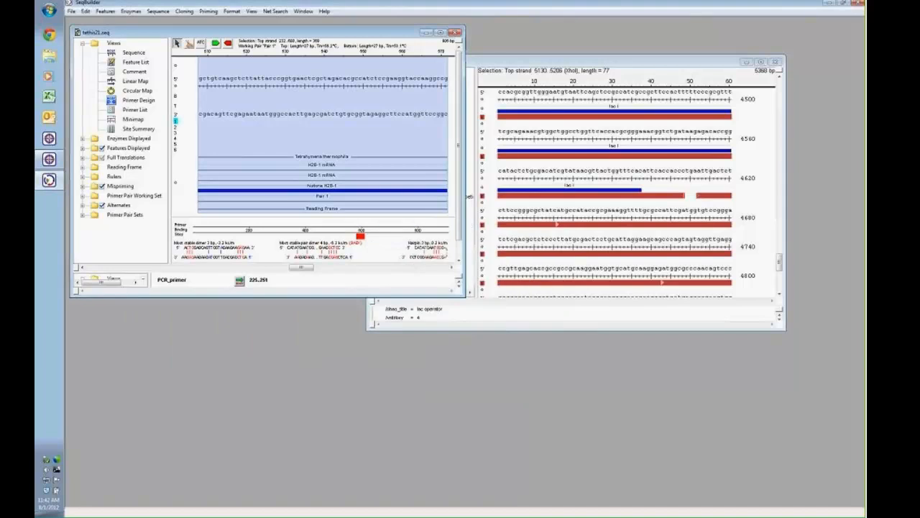
pyautogui.click(722, 63)
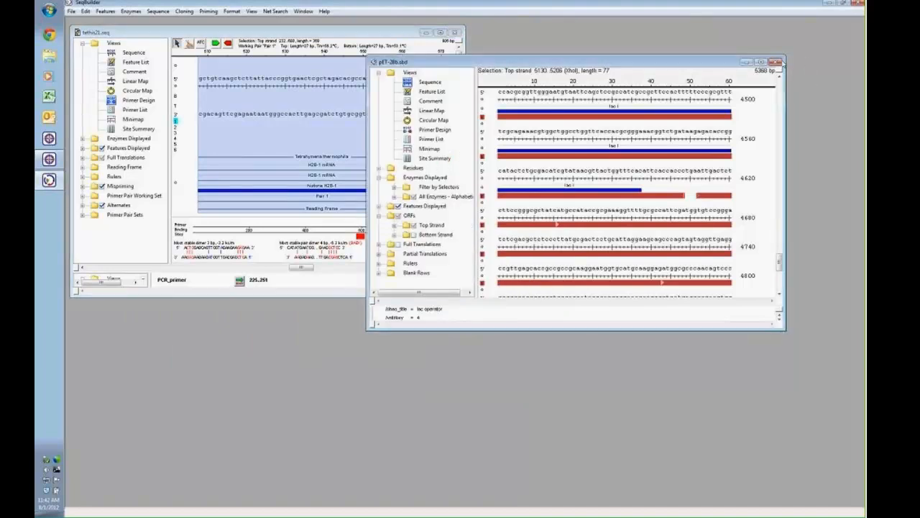
pyautogui.click(778, 63)
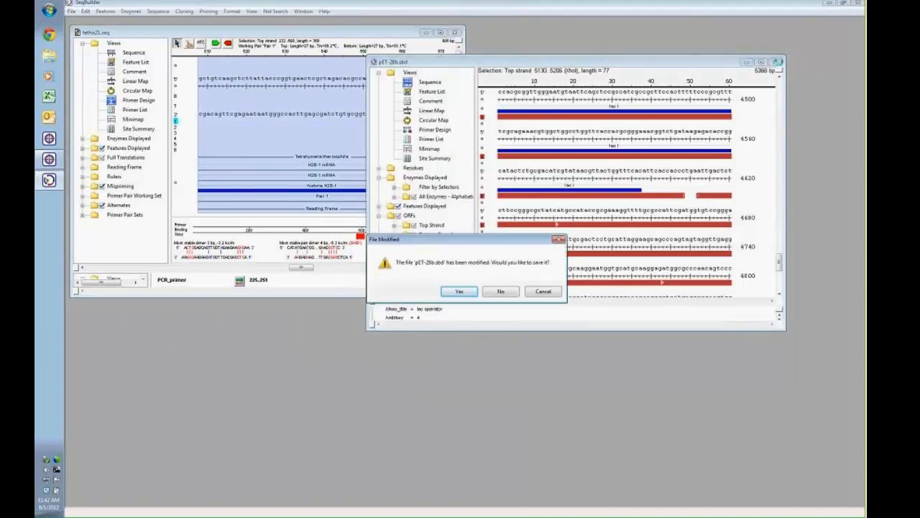
pyautogui.click(501, 291)
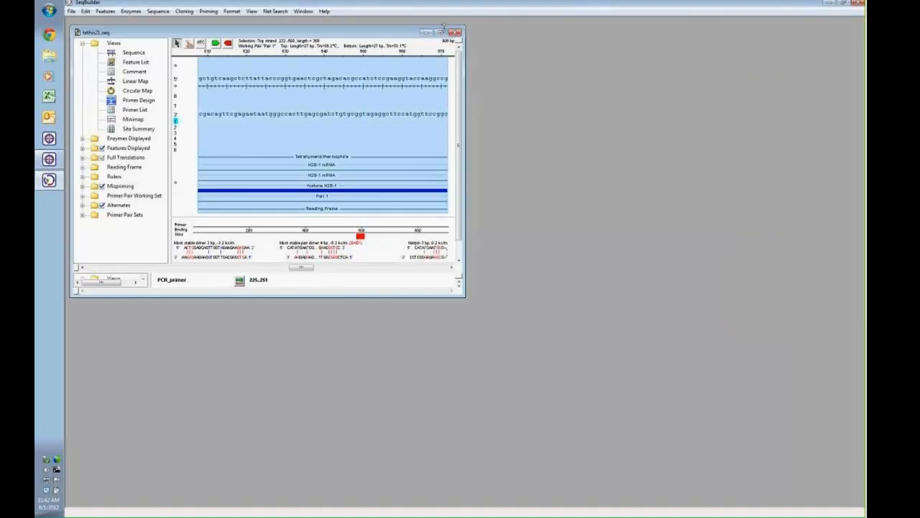
# - Enlarge tethis21.seq to fill the workspace and switch it to the Sequence view
pyautogui.moveTo(443, 30); pyautogui.dragTo(496, 80)
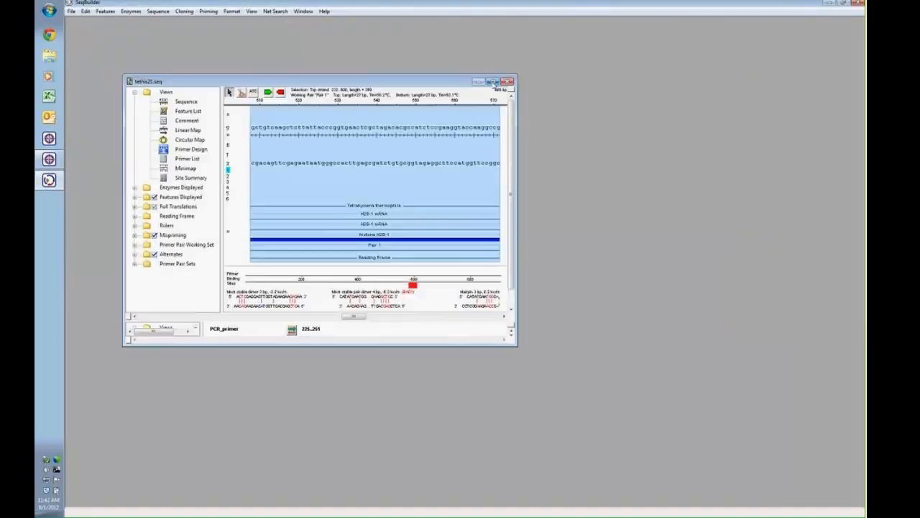
pyautogui.click(493, 82)
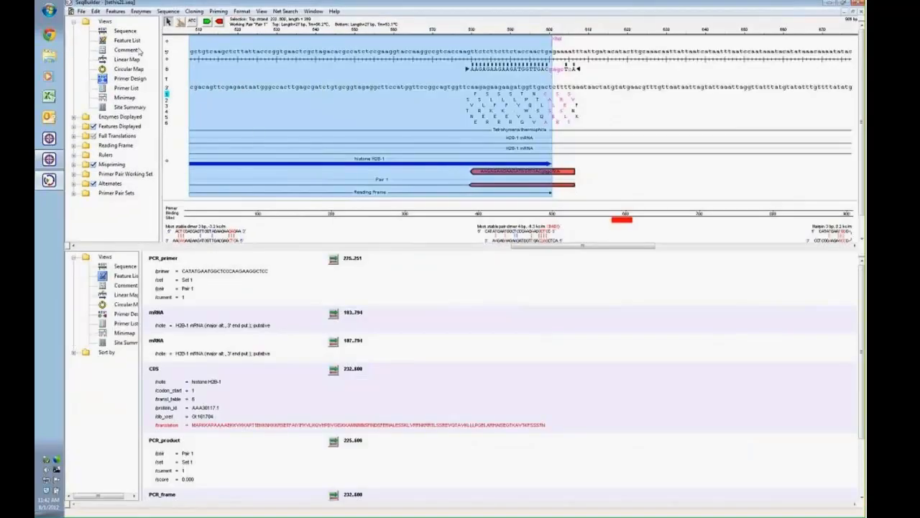
pyautogui.click(124, 32)
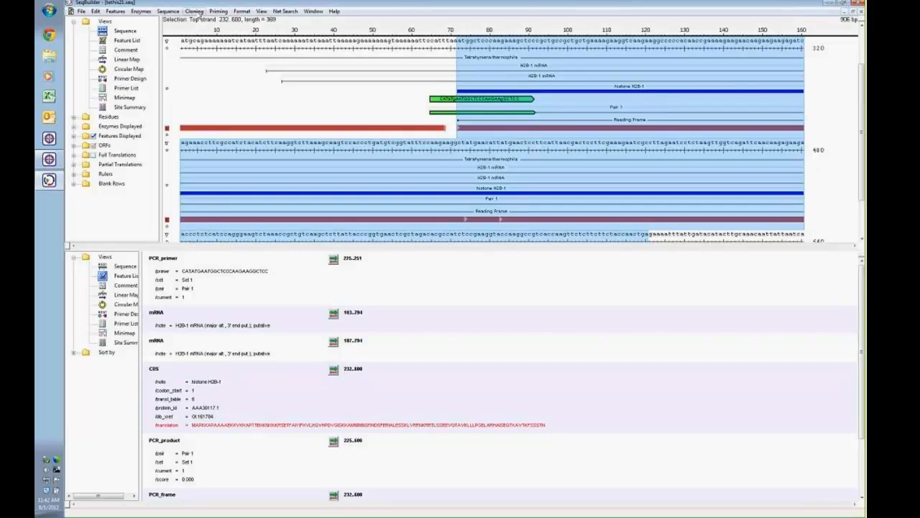
# - Create a TA cloning insert from the selected histone H2B-1 coding region of tethis21.seq
pyautogui.click(194, 11)
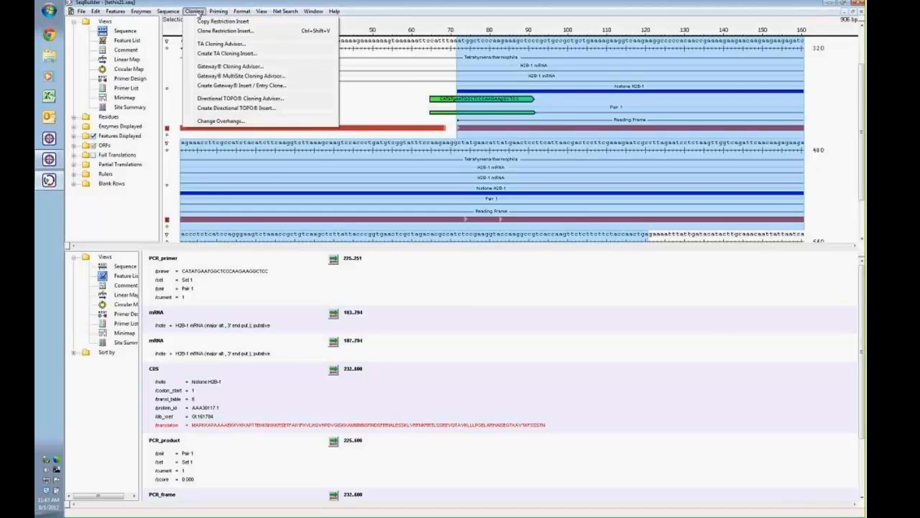
pyautogui.click(209, 54)
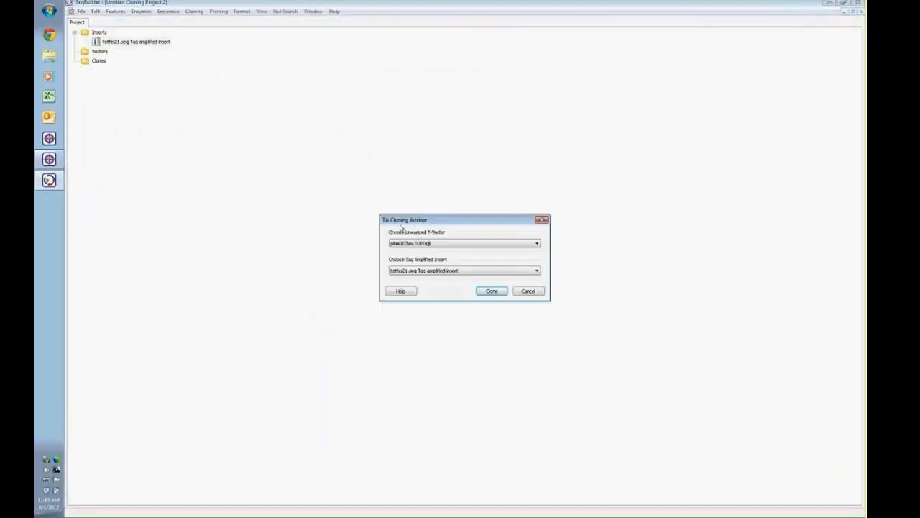
pyautogui.moveTo(410, 222); pyautogui.dragTo(376, 148)
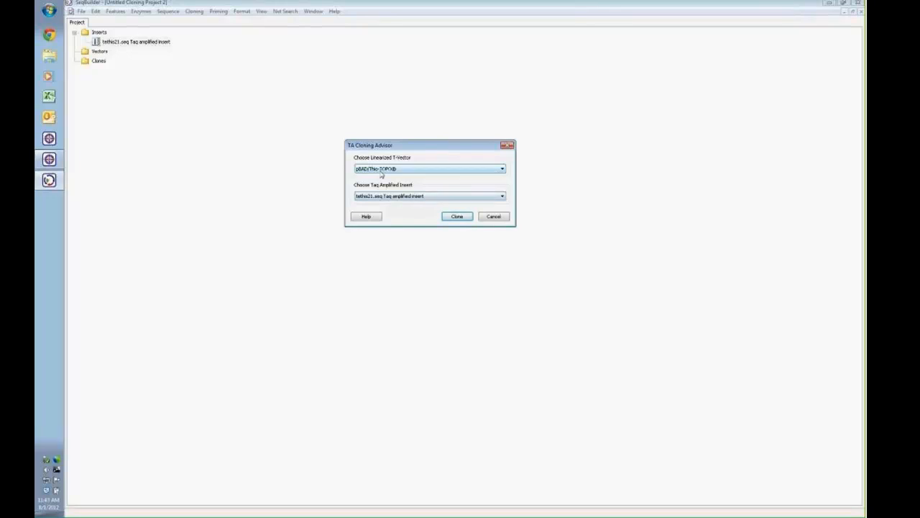
# - Look through the linearized T-vector catalog, choose pBAD/Thio-TOPO, and clone the Taq amplified tethis21.seq insert into it
pyautogui.click(503, 170)
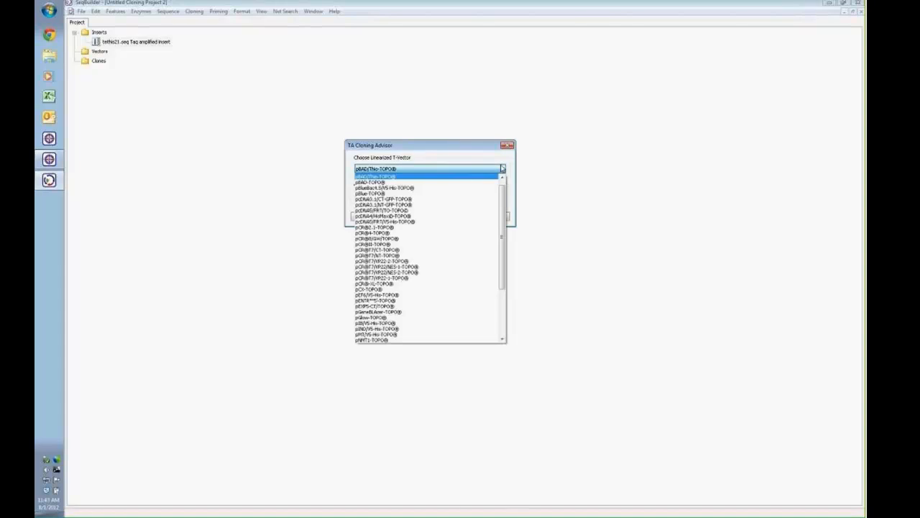
pyautogui.moveTo(502, 210); pyautogui.dragTo(501, 283)
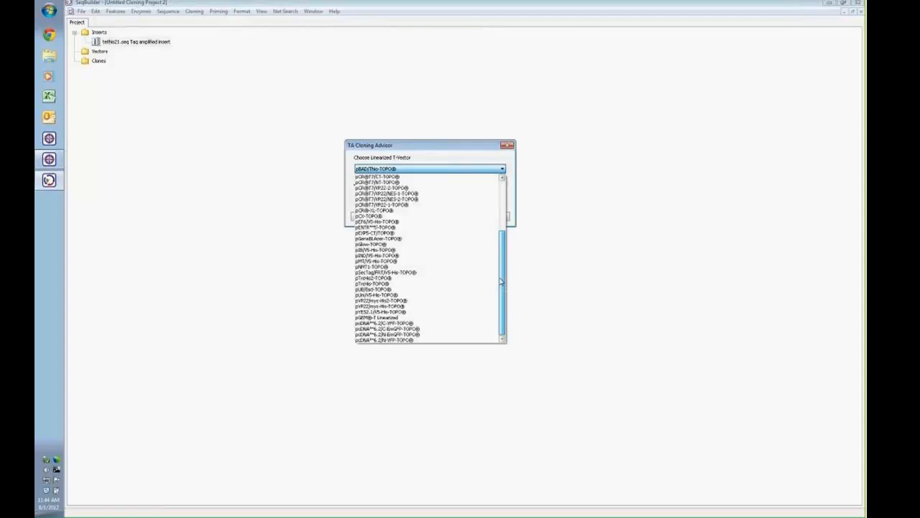
pyautogui.moveTo(501, 282); pyautogui.dragTo(496, 194)
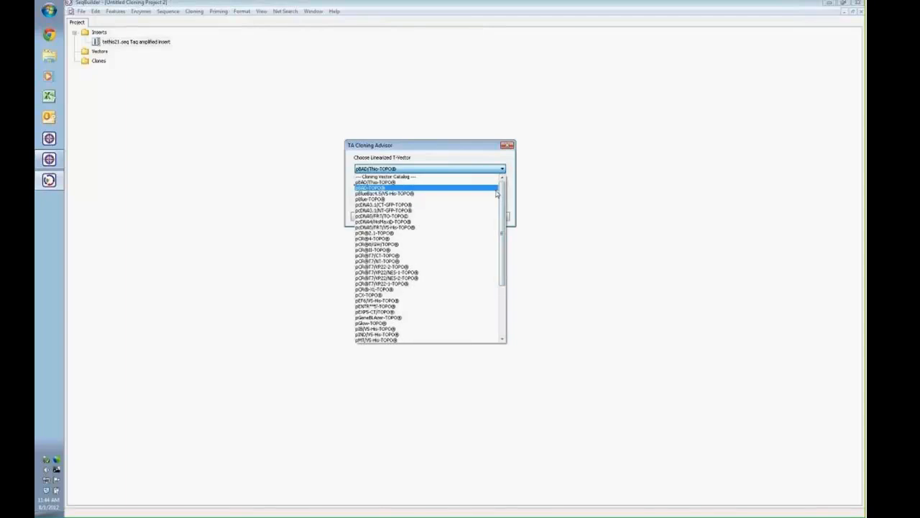
pyautogui.click(395, 184)
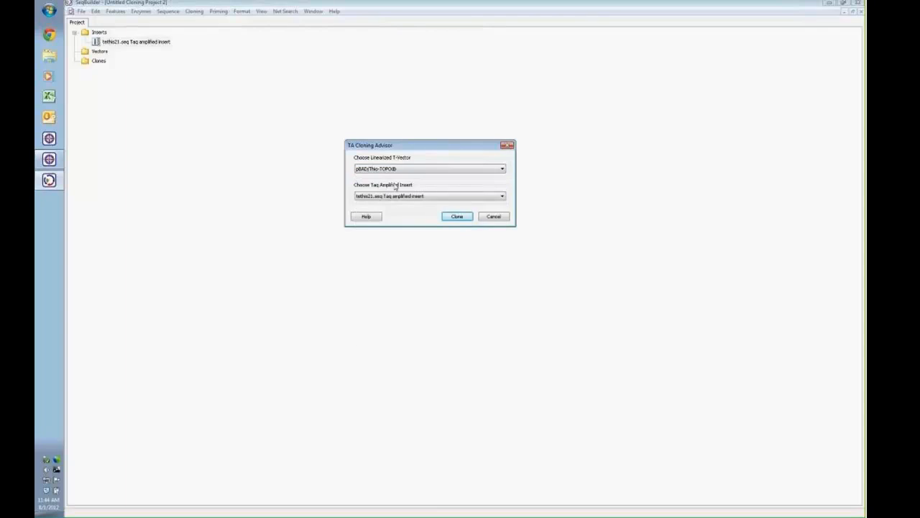
pyautogui.click(464, 219)
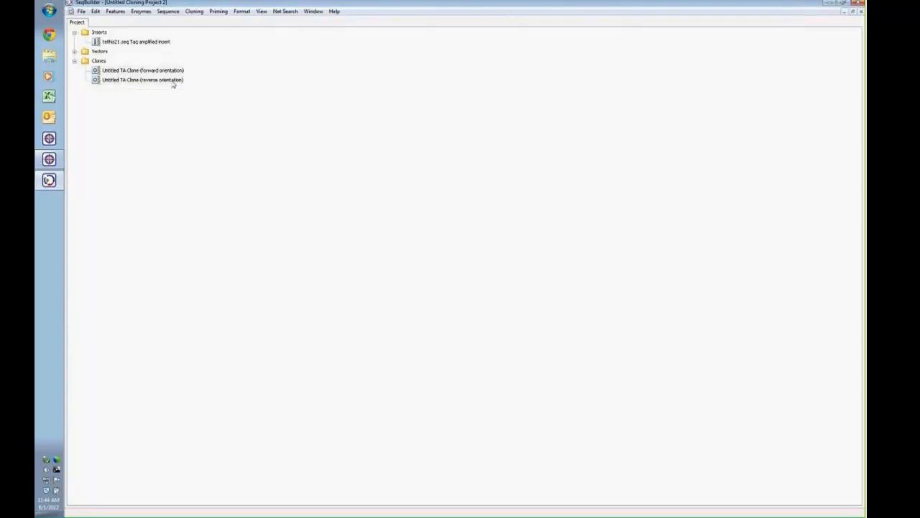
# - Open the forward orientation TA clone, enlarge it to fill the workspace, and give its sequence area more height
pyautogui.moveTo(172, 85)
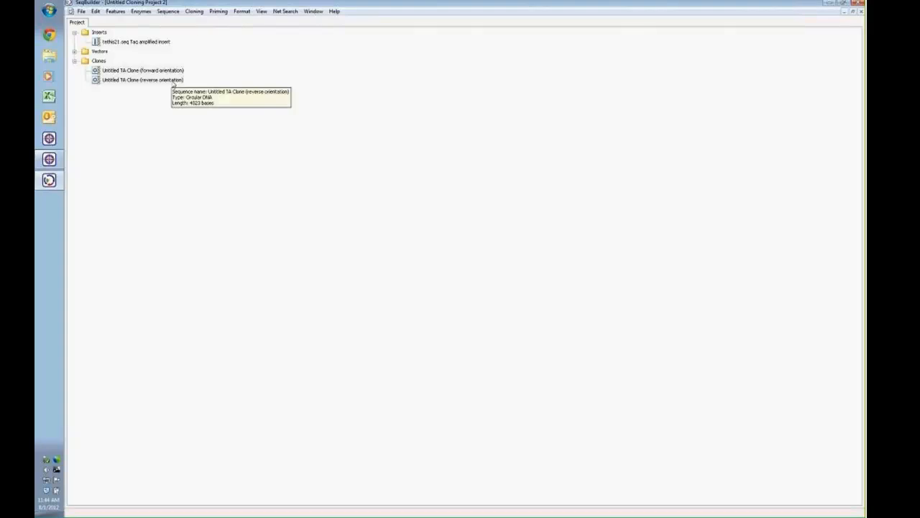
pyautogui.click(191, 11)
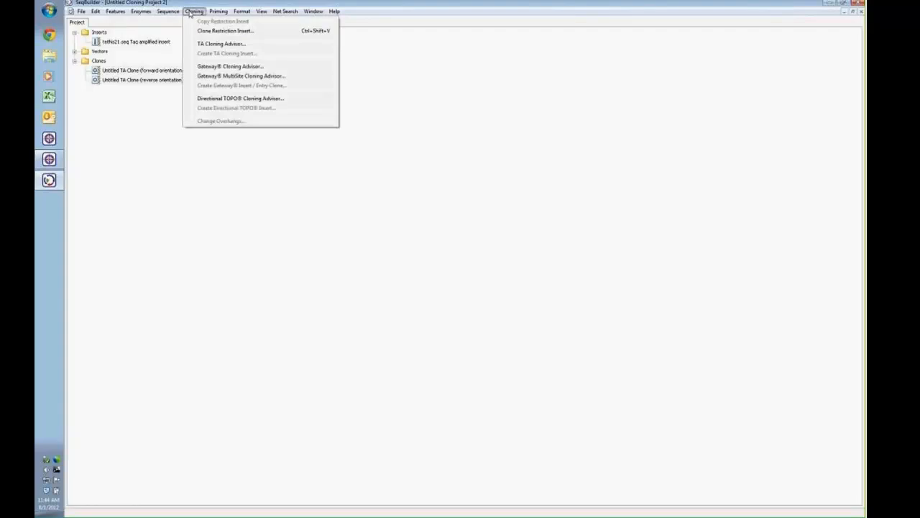
pyautogui.click(125, 74)
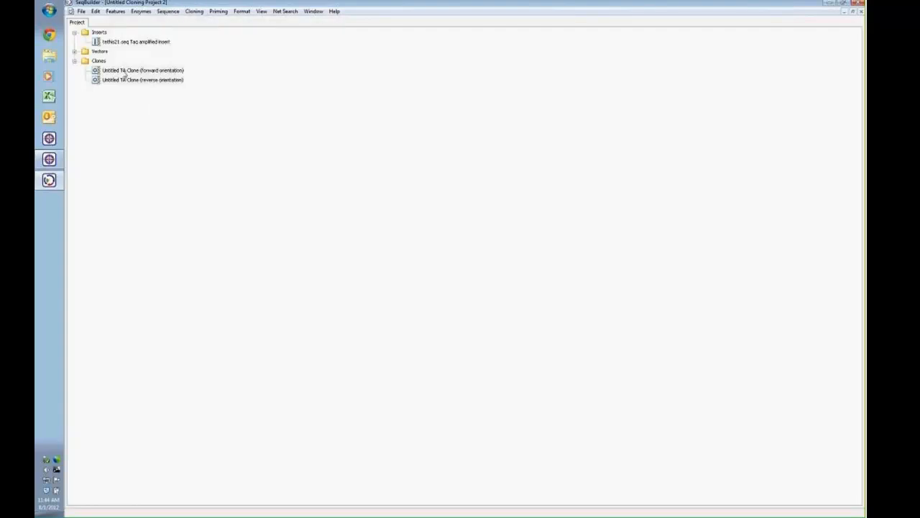
pyautogui.doubleClick(124, 74)
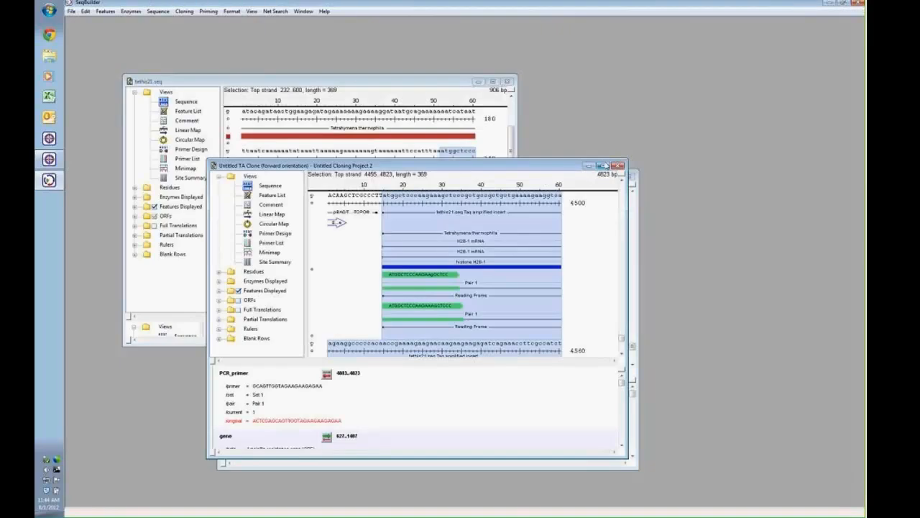
pyautogui.click(604, 166)
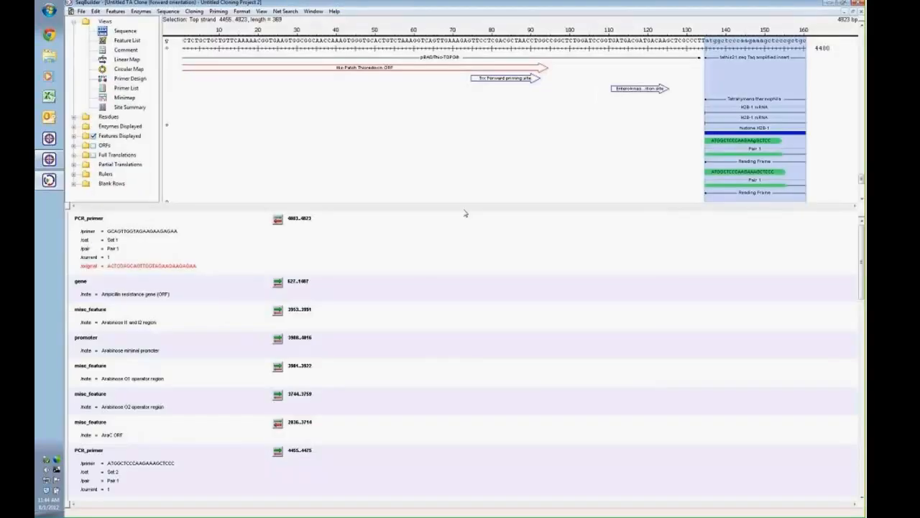
pyautogui.moveTo(461, 210); pyautogui.dragTo(494, 365)
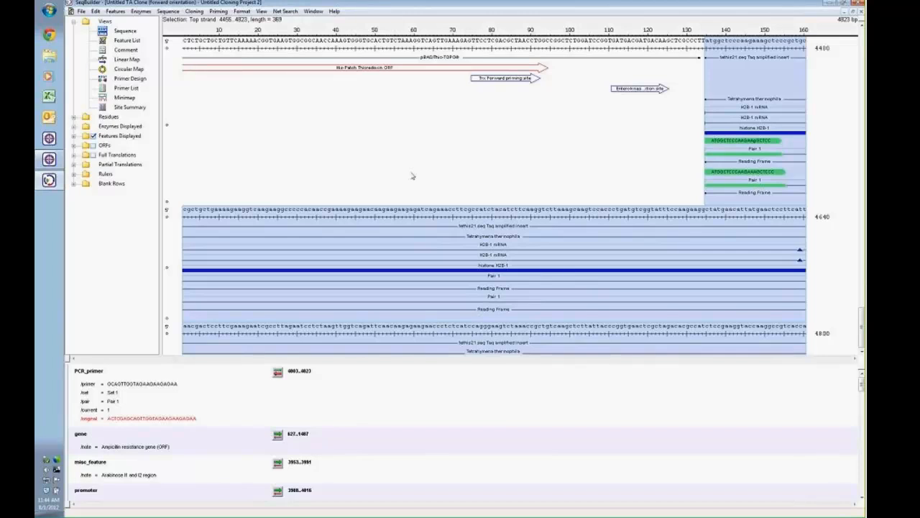
# - Display the clone's full translation for top frame 1 only, hiding top frames 2 and 3 and all bottom frames
pyautogui.click(168, 11)
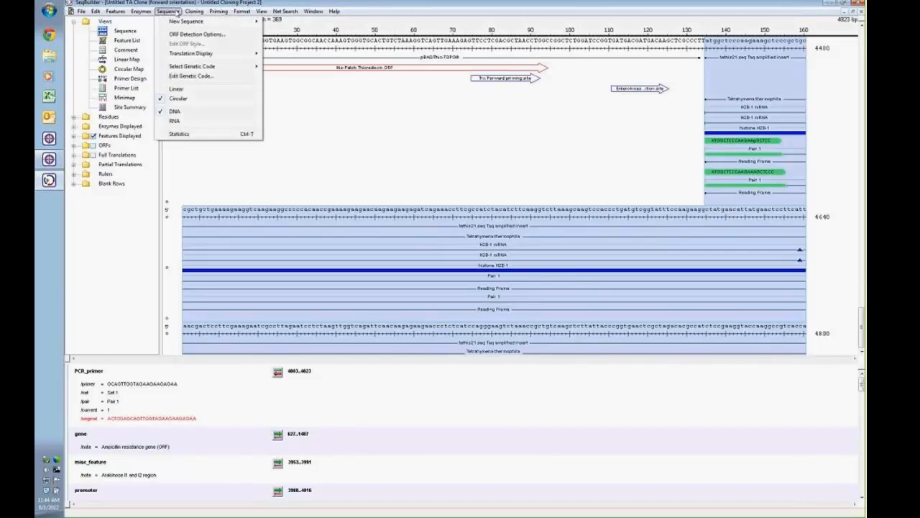
pyautogui.moveTo(177, 54)
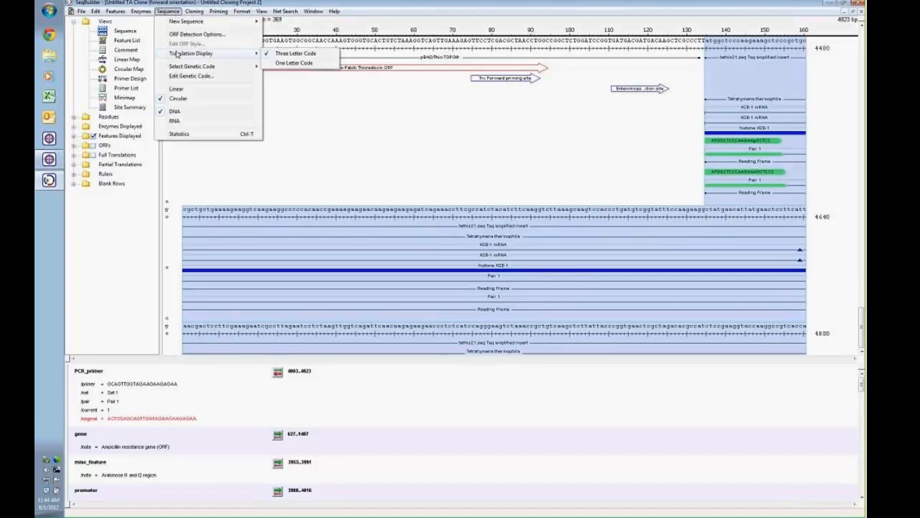
pyautogui.click(373, 148)
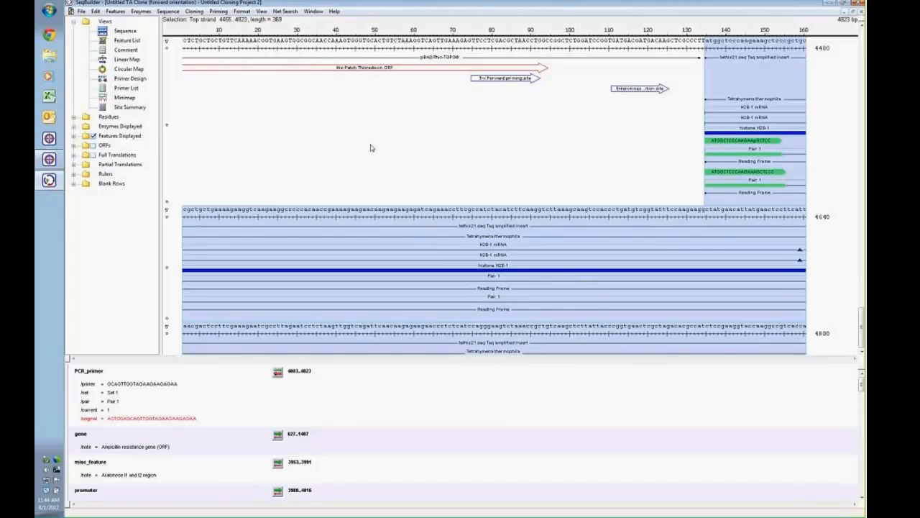
pyautogui.click(93, 155)
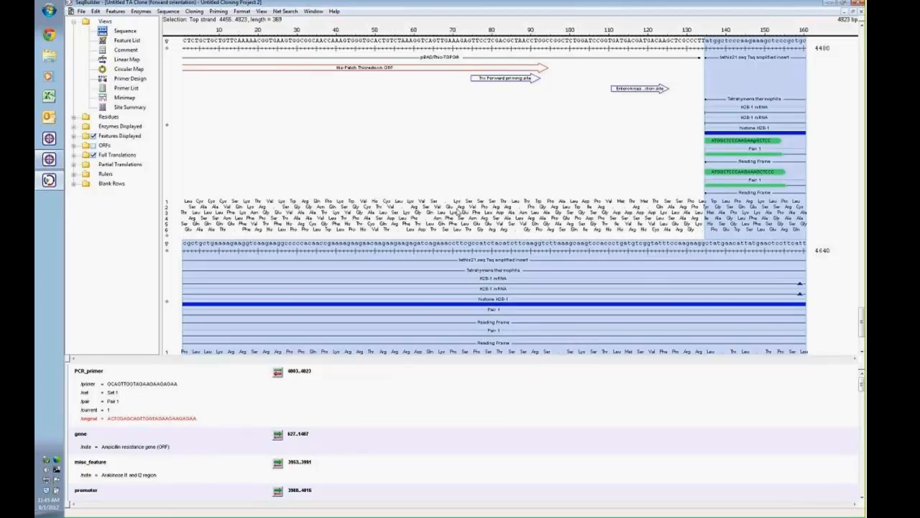
pyautogui.click(73, 154)
pyautogui.click(110, 174)
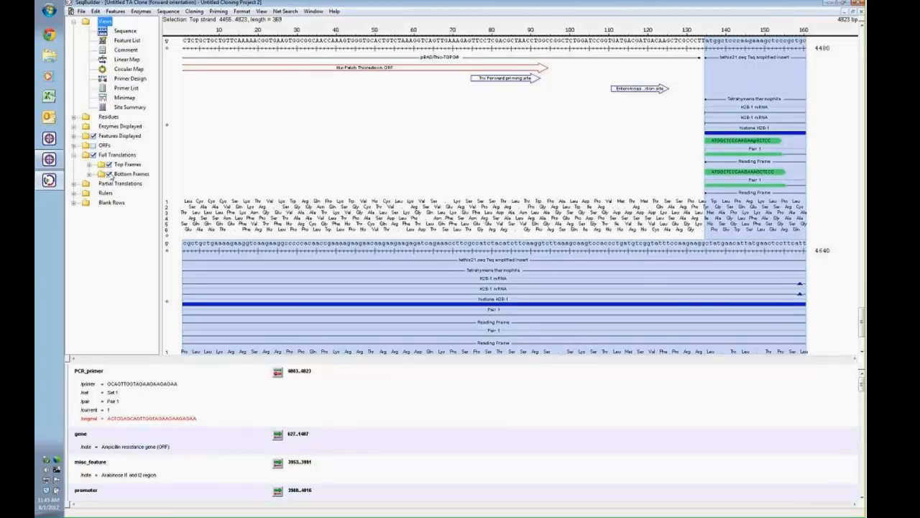
pyautogui.click(90, 164)
pyautogui.click(118, 183)
pyautogui.click(118, 192)
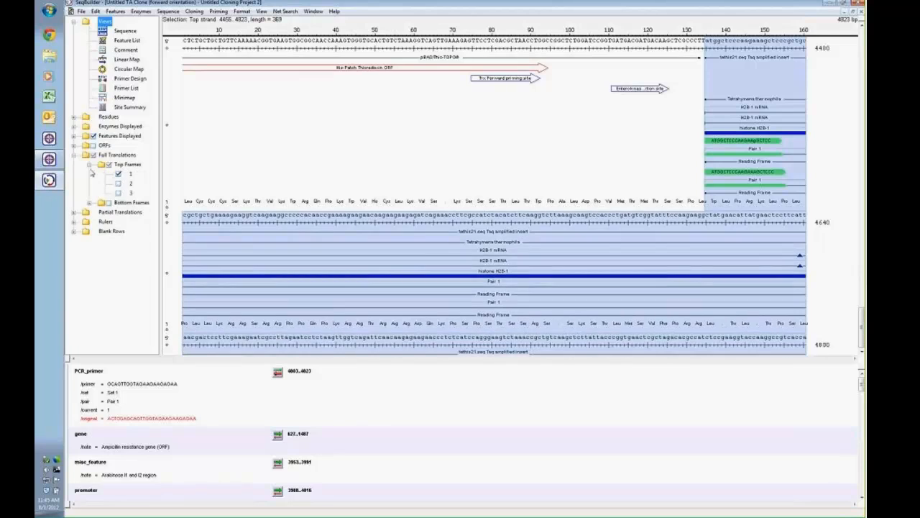
pyautogui.click(90, 165)
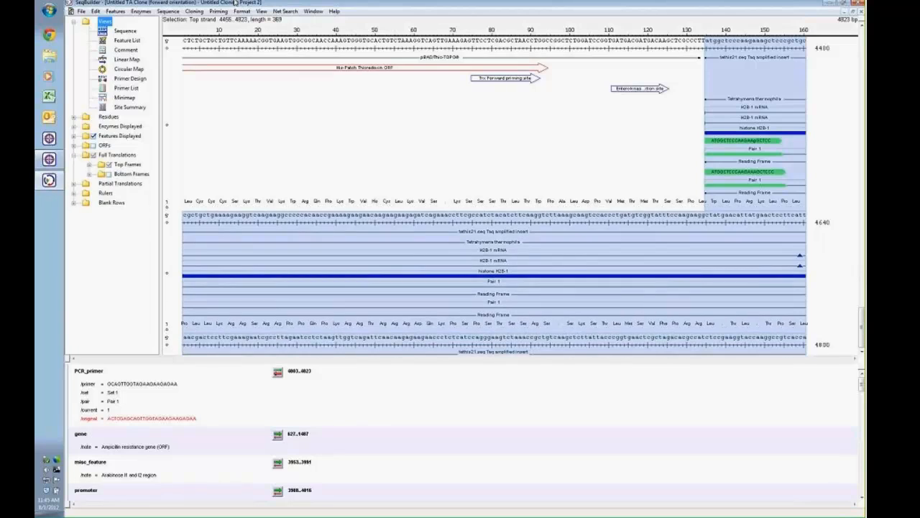
# - Group the clone's sequence residues by 3
pyautogui.click(177, 13)
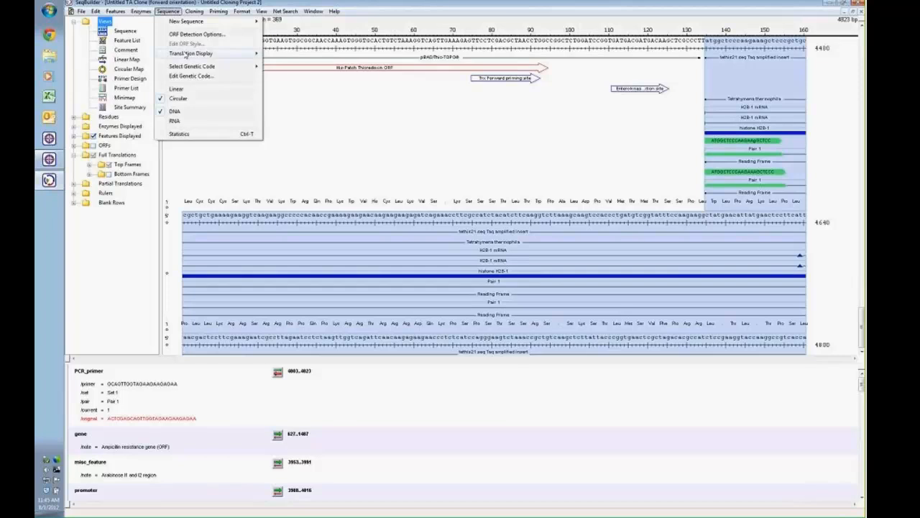
pyautogui.moveTo(187, 58)
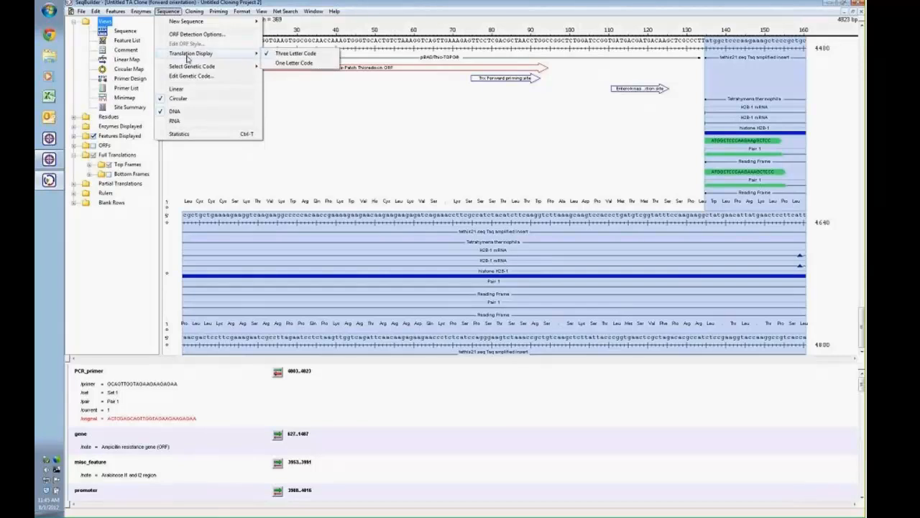
pyautogui.moveTo(260, 11)
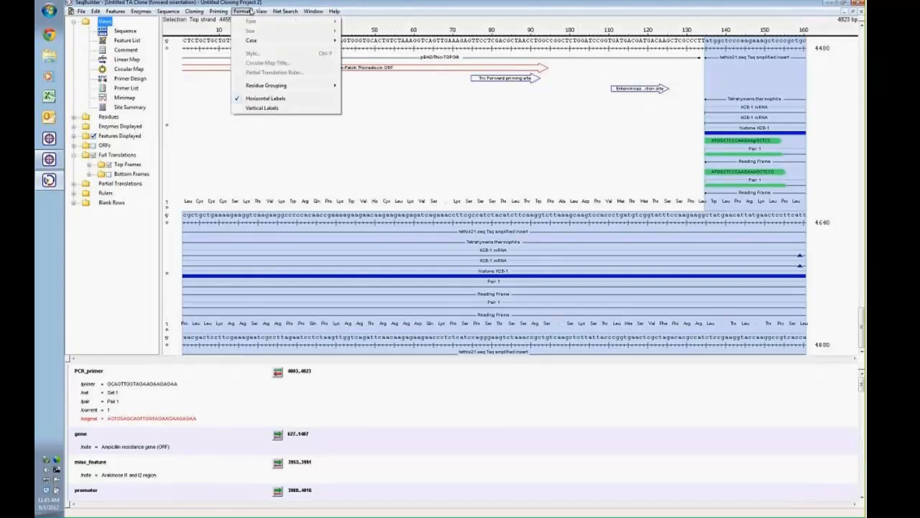
pyautogui.moveTo(266, 86)
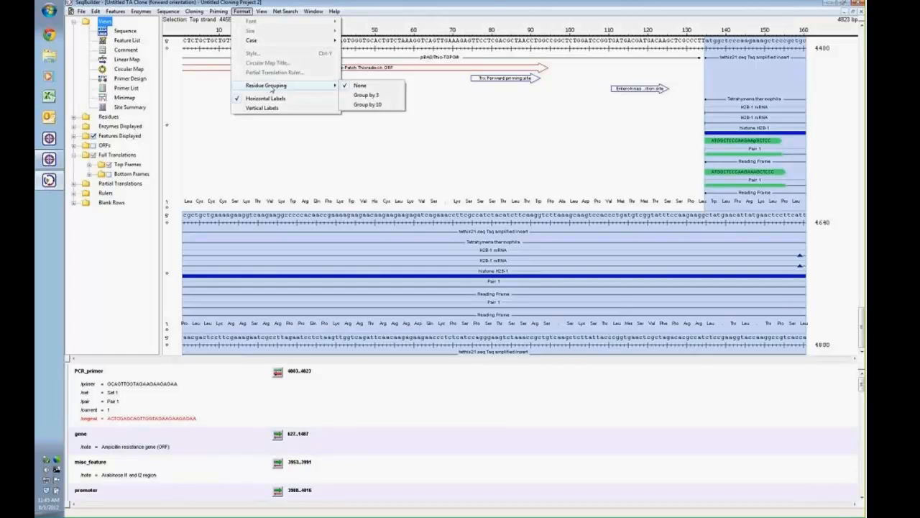
pyautogui.click(372, 97)
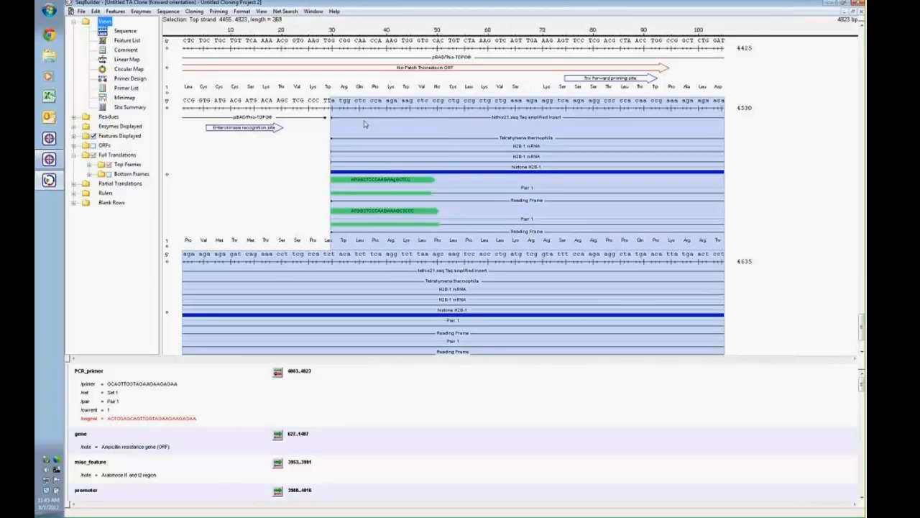
# - Review the available Gateway and Directional TOPO cloning commands and the primer creation commands without running any
pyautogui.click(196, 11)
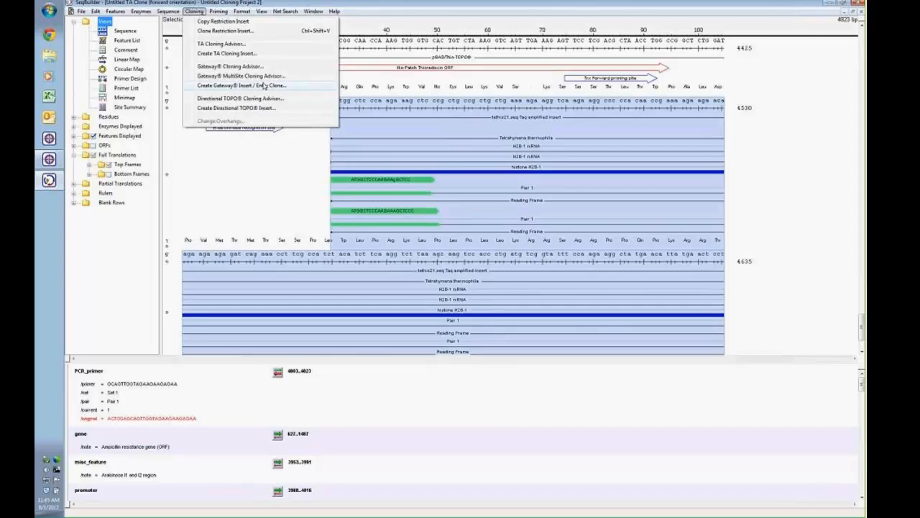
pyautogui.moveTo(214, 7)
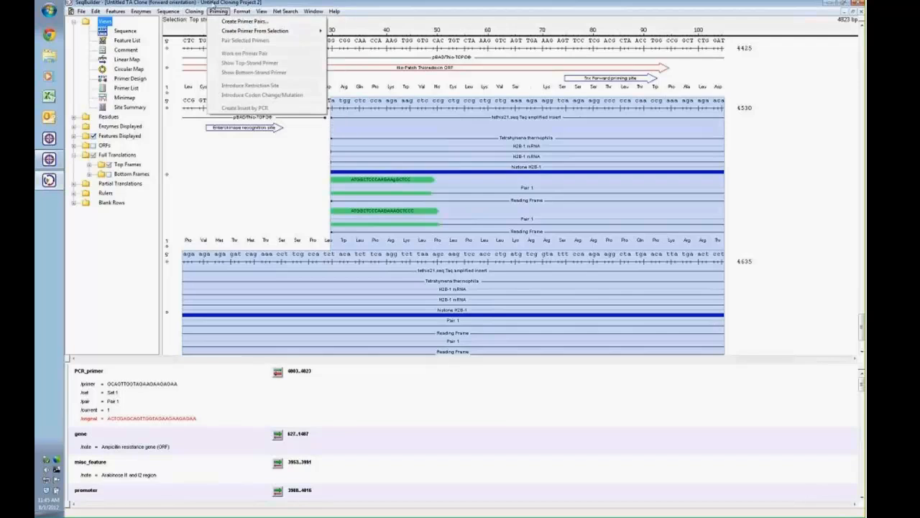
pyautogui.moveTo(190, 15)
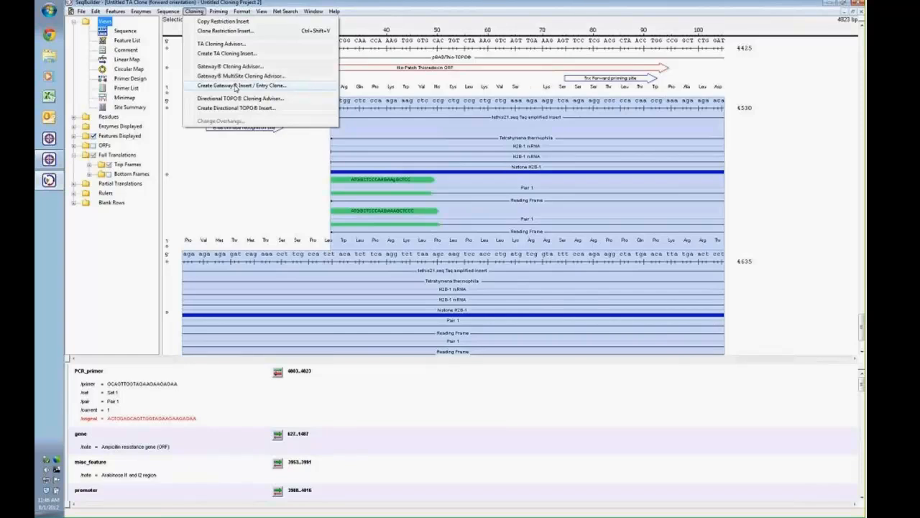
pyautogui.click(265, 206)
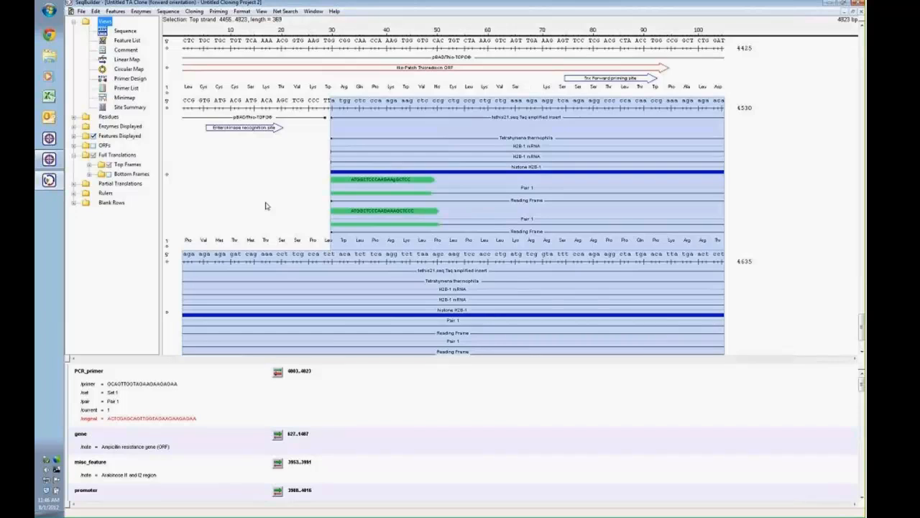
pyautogui.click(50, 159)
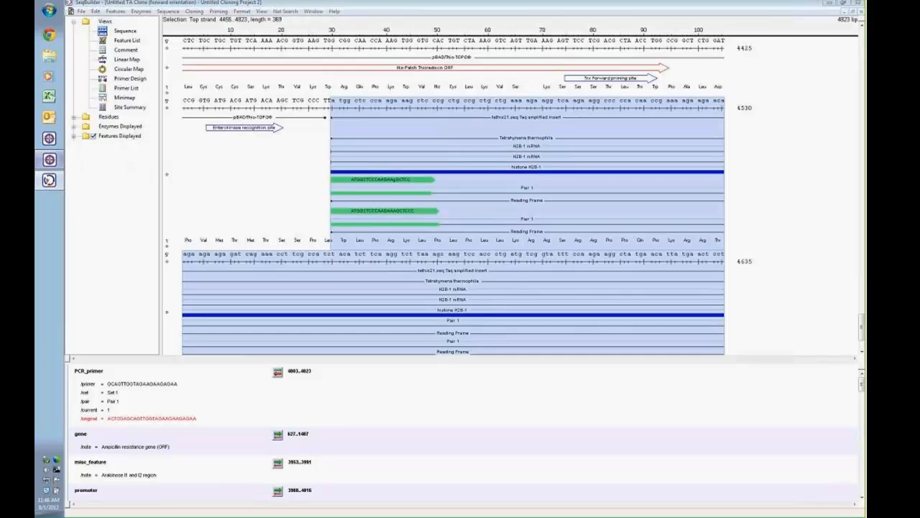